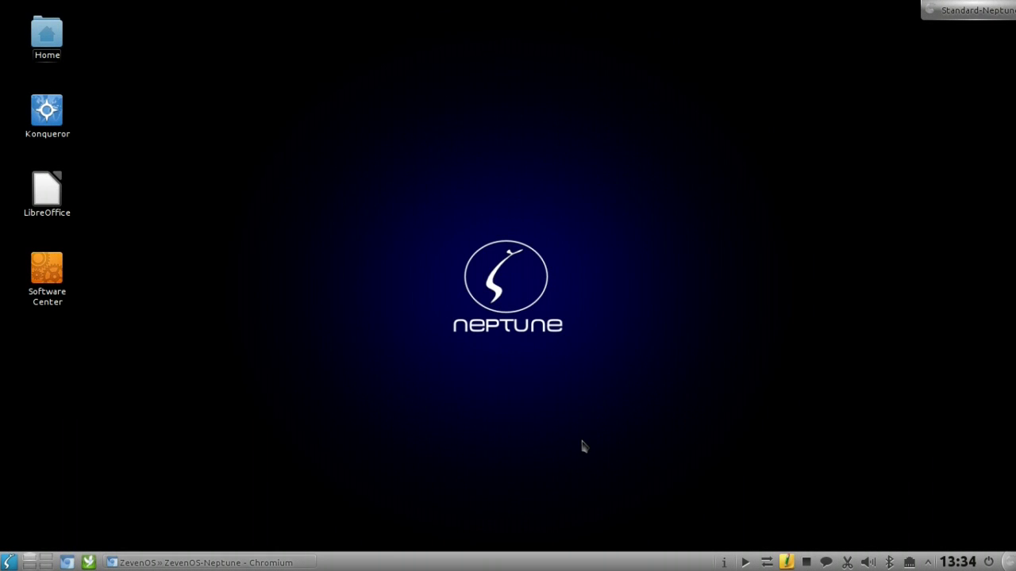
Restore Chromium and scroll to the Neptune 2.0 Full and Minimal download links
left_click(267, 564)
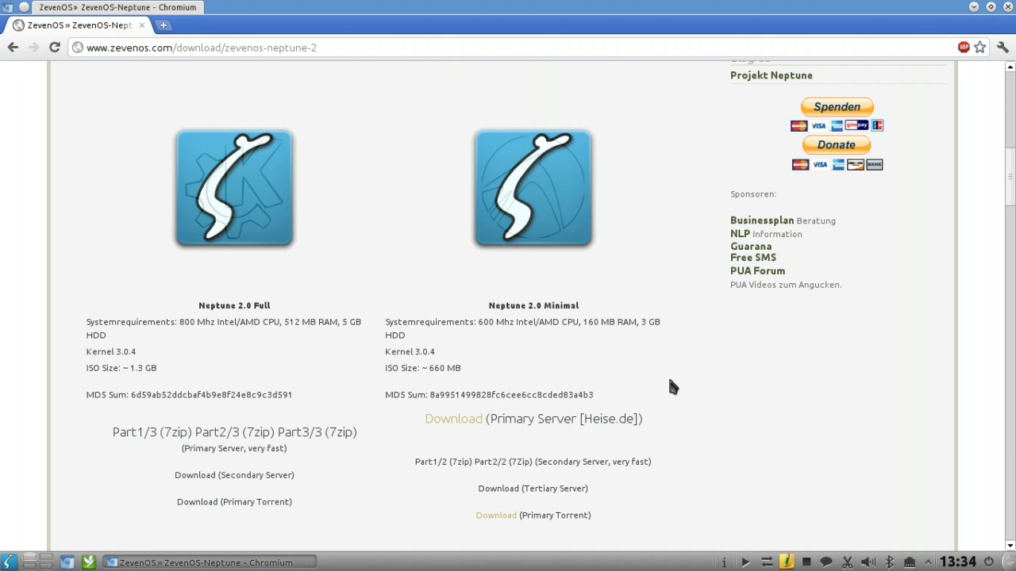
scroll(669, 380, "up", 10)
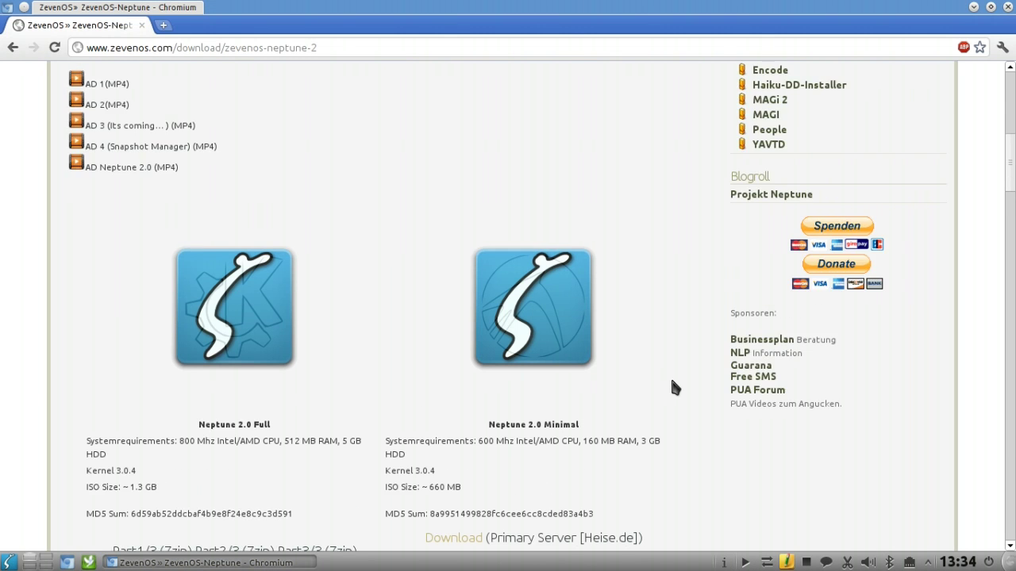
scroll(671, 389, "up", 1)
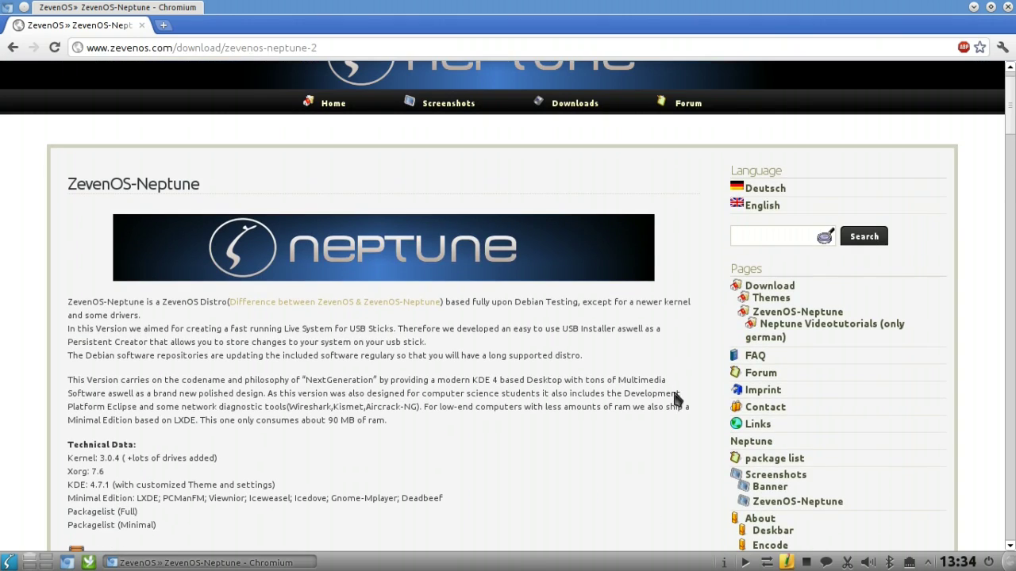
scroll(677, 397, "down", 6)
scroll(680, 405, "down", 7)
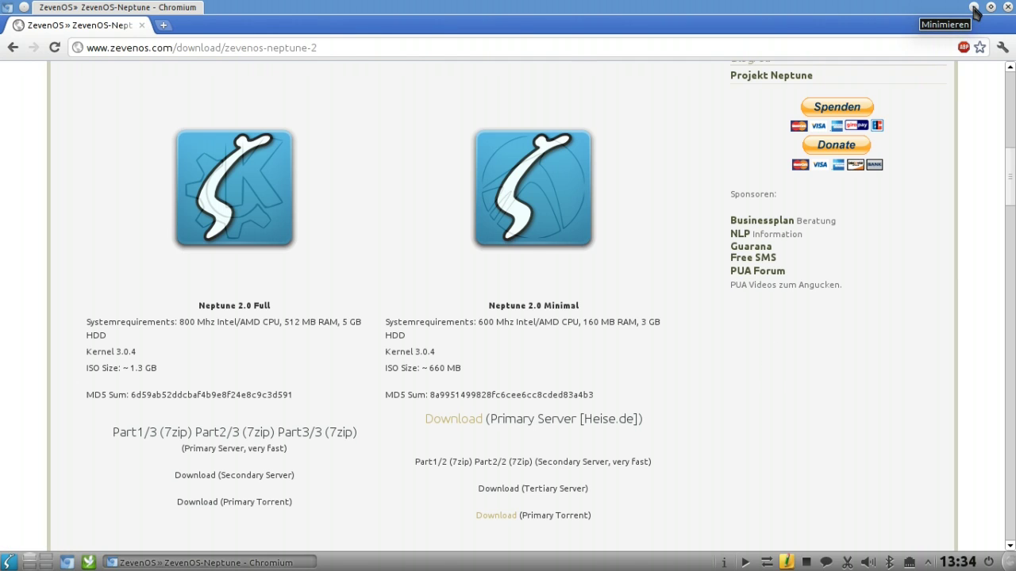
Minimize Chromium and browse the Kickoff launcher's Anwendungen > Multimedia applications
left_click(973, 8)
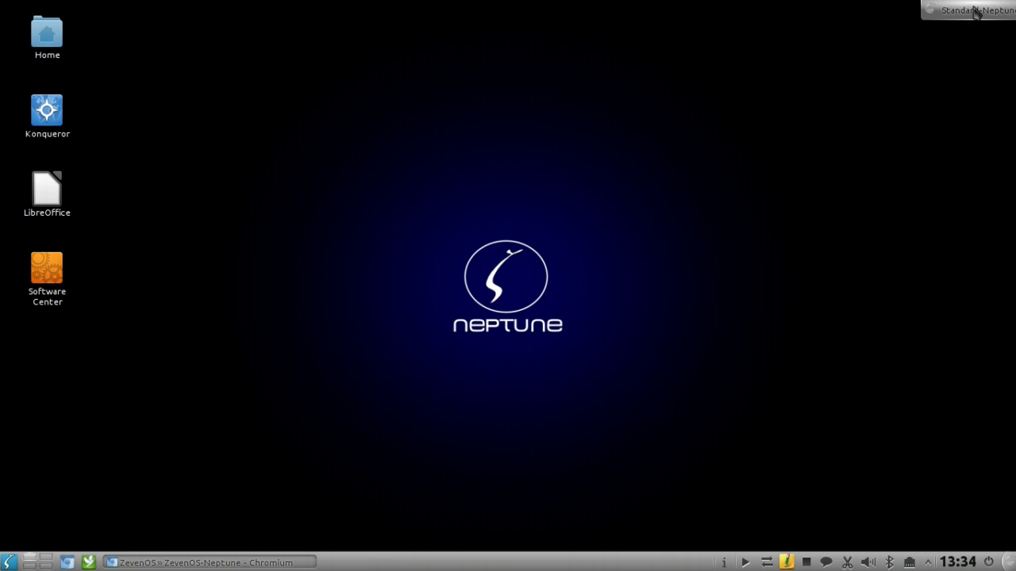
left_click(89, 564)
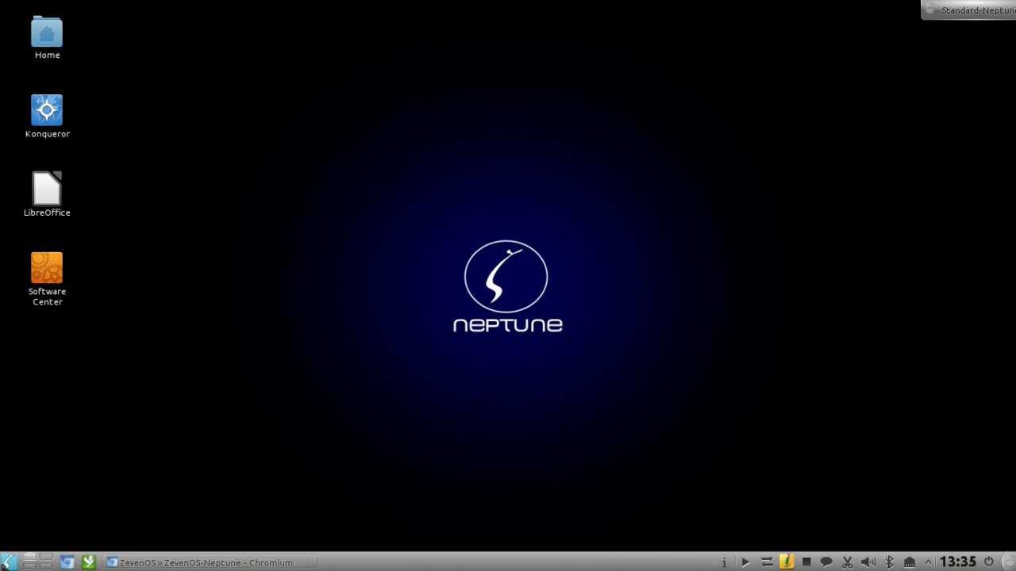
left_click(7, 561)
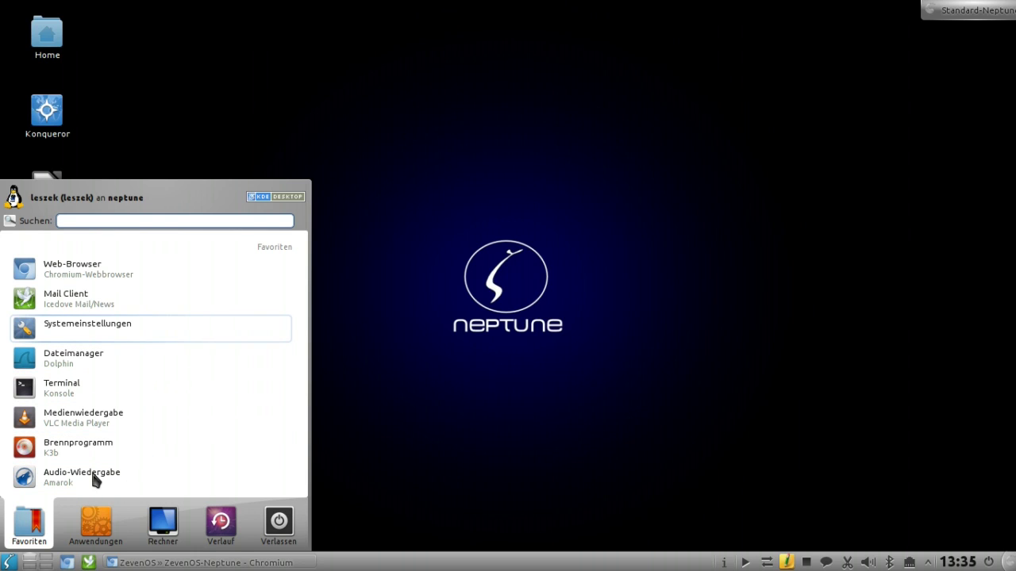
left_click(96, 521)
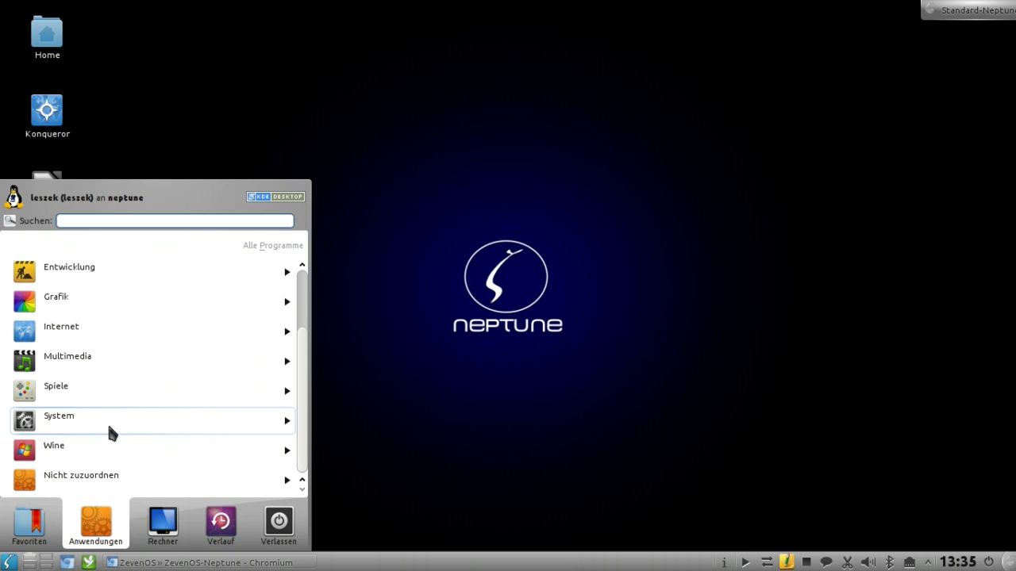
left_click(103, 358)
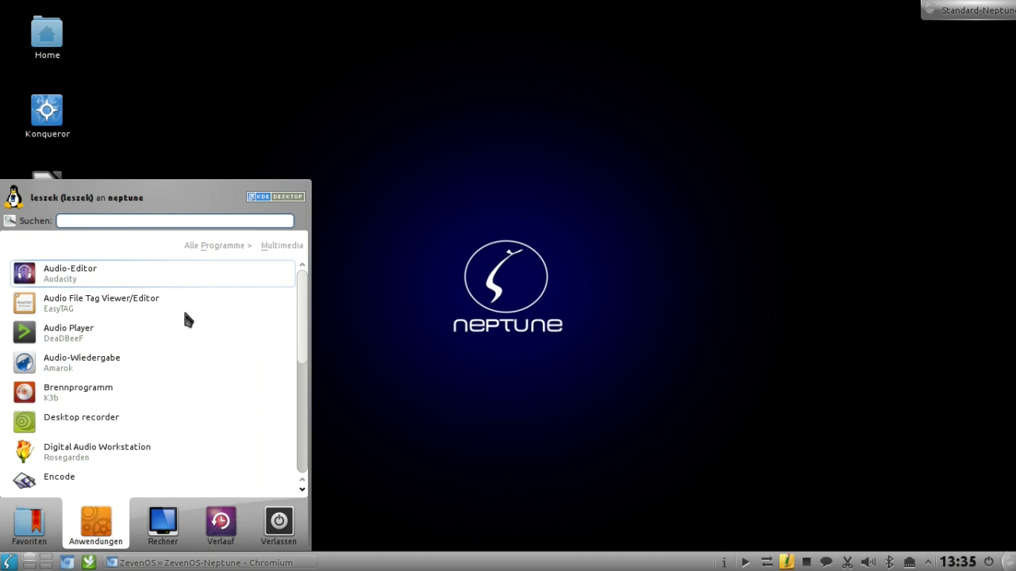
left_click_drag(299, 350, 146, 374)
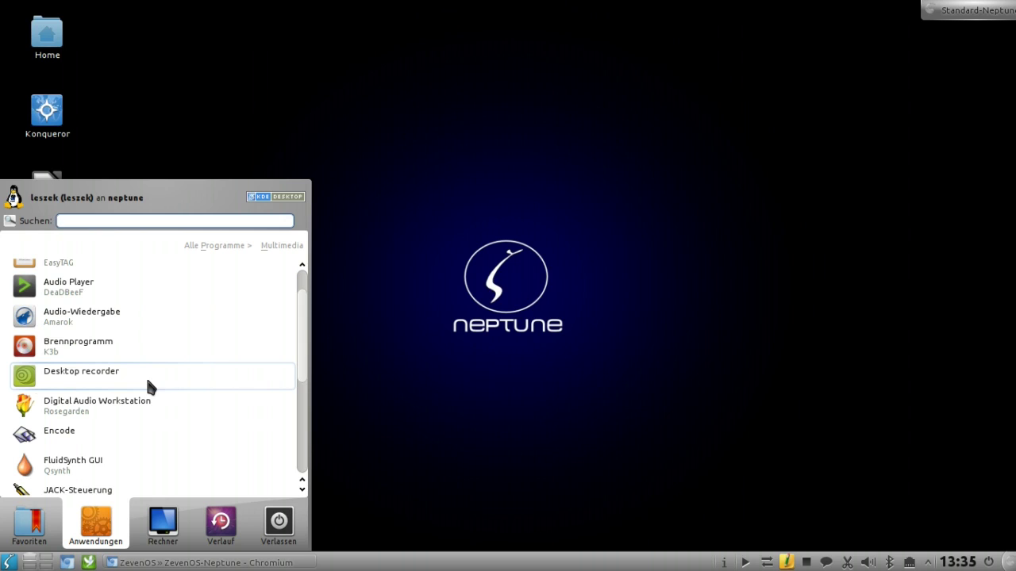
Close the launcher and show the Recffmpeg 0.2.5 desktop recorder's About information
left_click(744, 465)
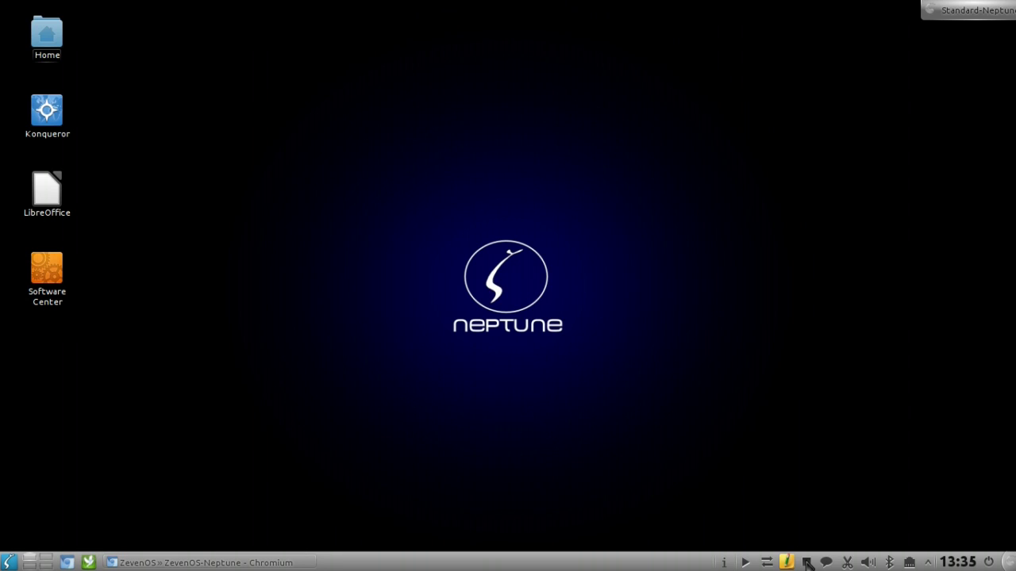
right_click(807, 563)
left_click(829, 530)
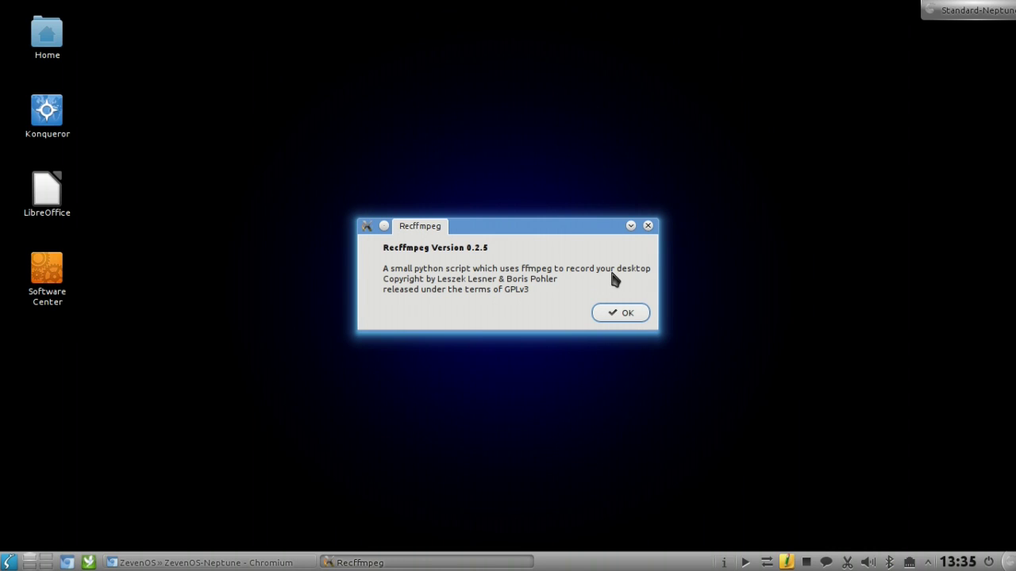
Dismiss the Recffmpeg About box and launch Encode from Kickoff's Multimedia list
left_click(618, 314)
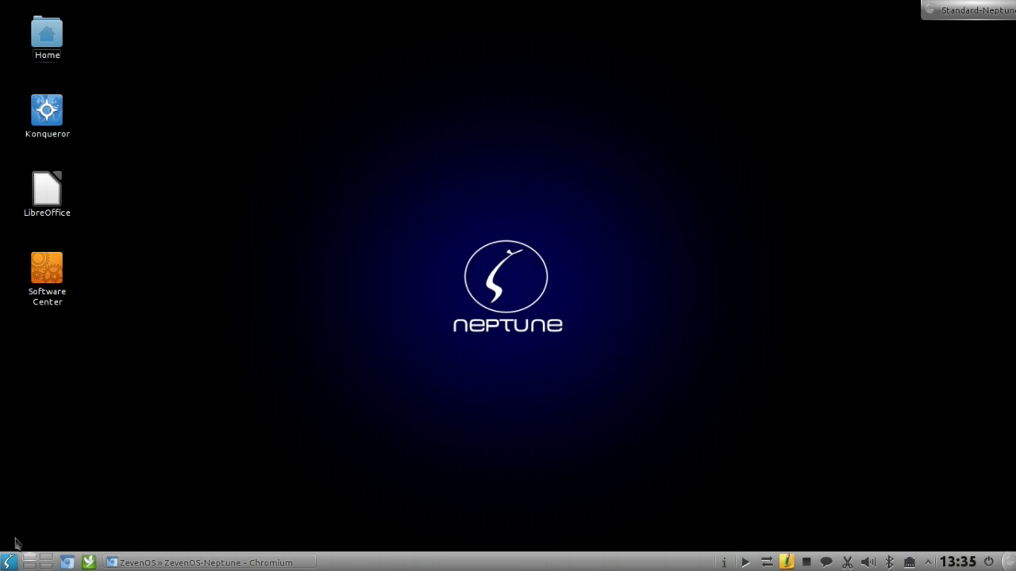
left_click(8, 562)
left_click(96, 525)
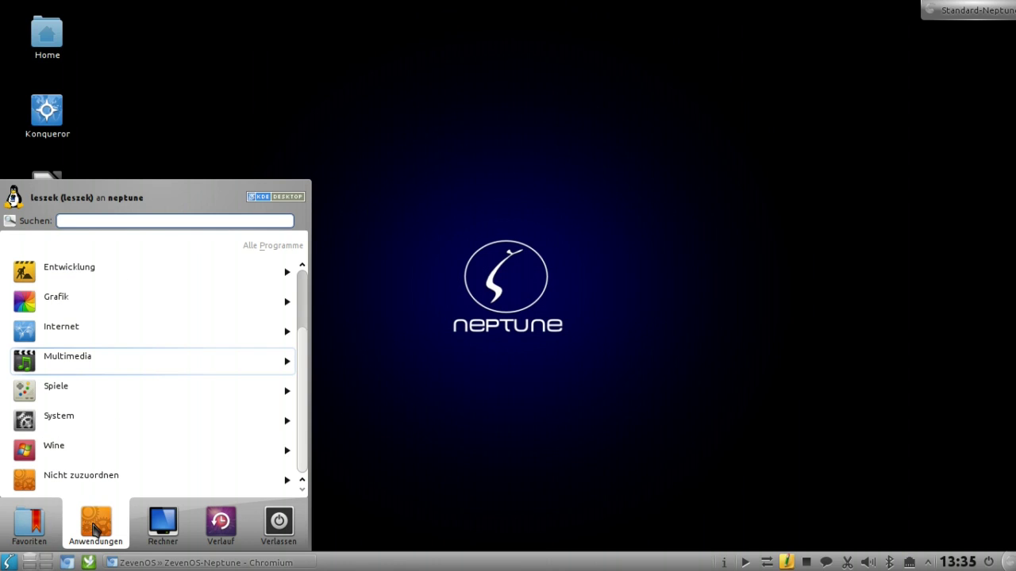
left_click(131, 365)
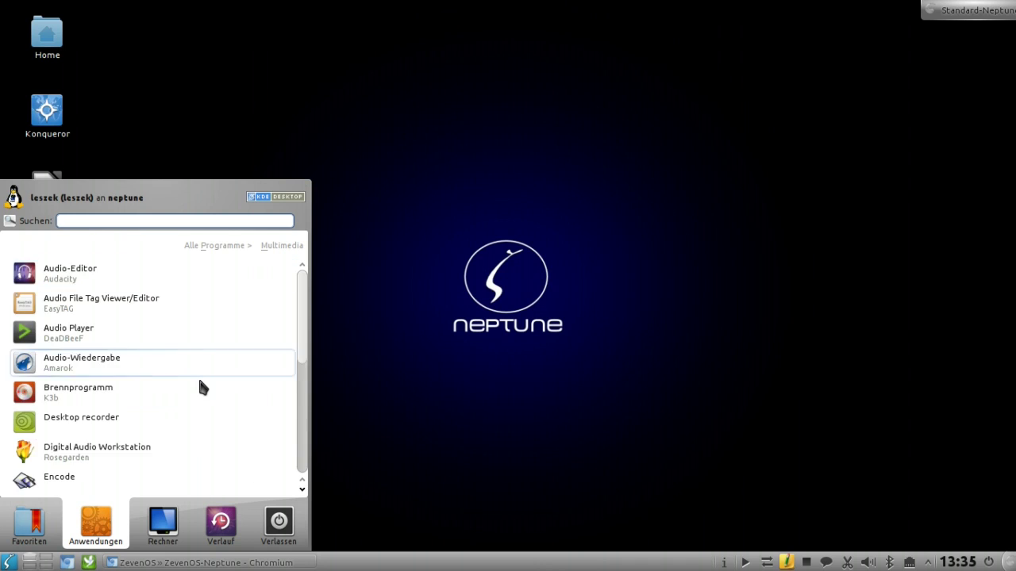
scroll(199, 377, "down", 5)
scroll(167, 323, "up", 3)
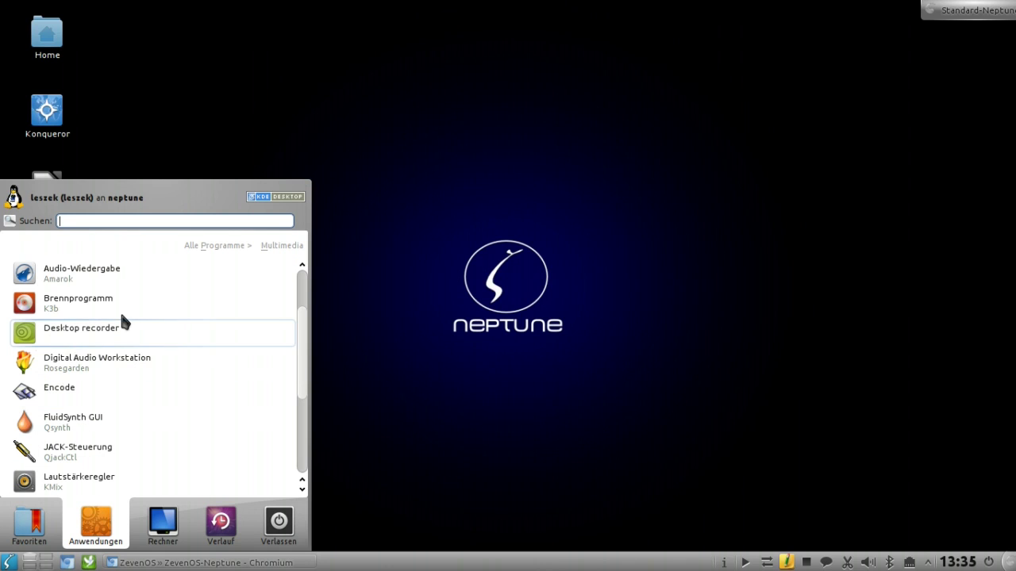
left_click(55, 399)
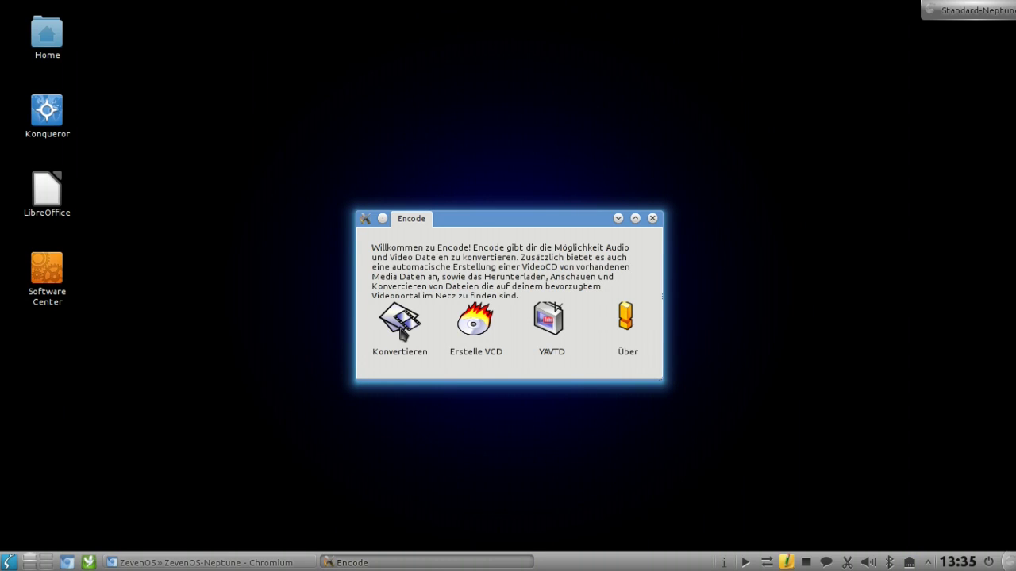
Set the Konvertieren container to webm with libvpx video and libvorbis audio, then glance at YAVTD
left_click(400, 322)
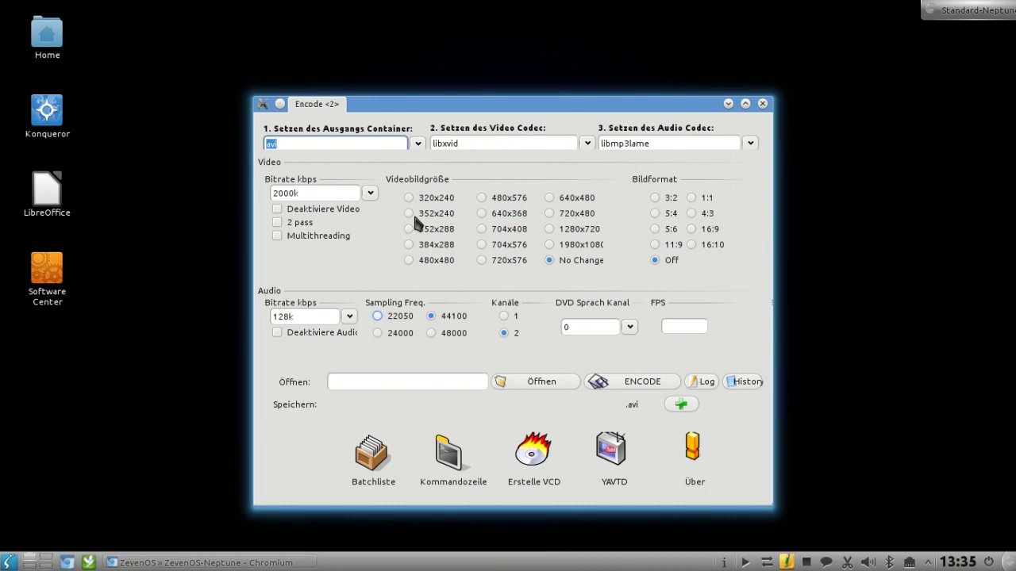
left_click(418, 143)
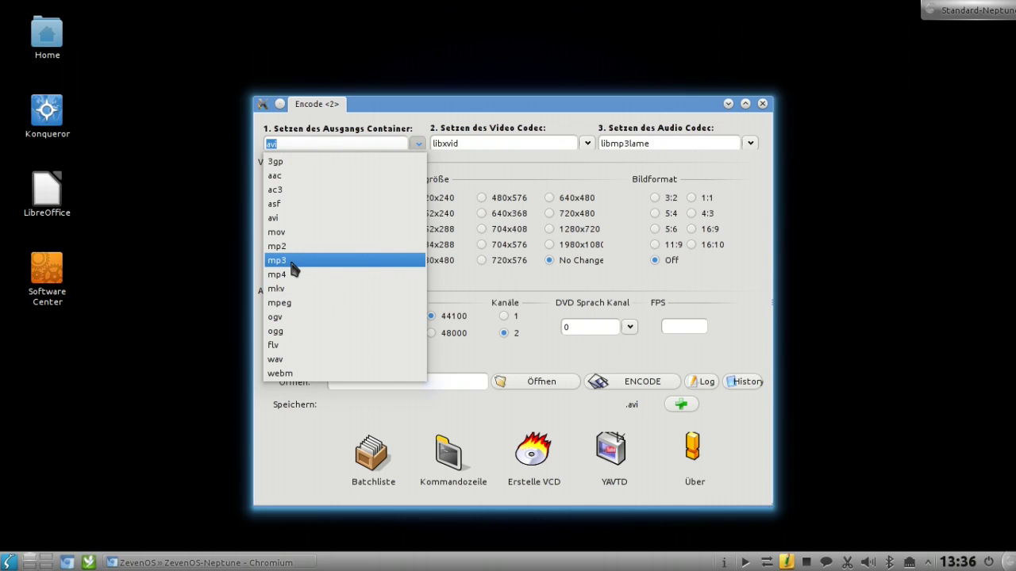
key("Return")
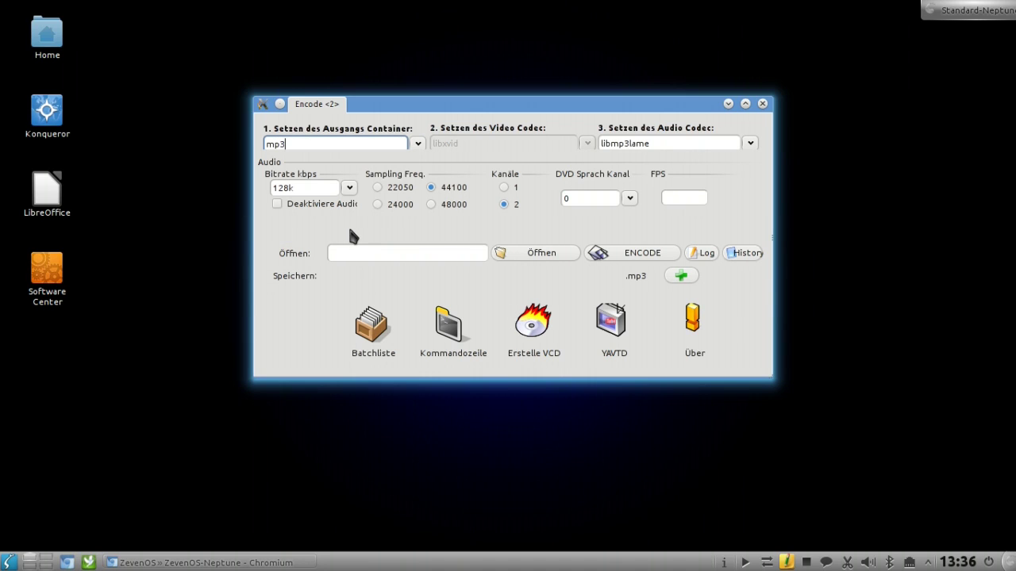
left_click(418, 144)
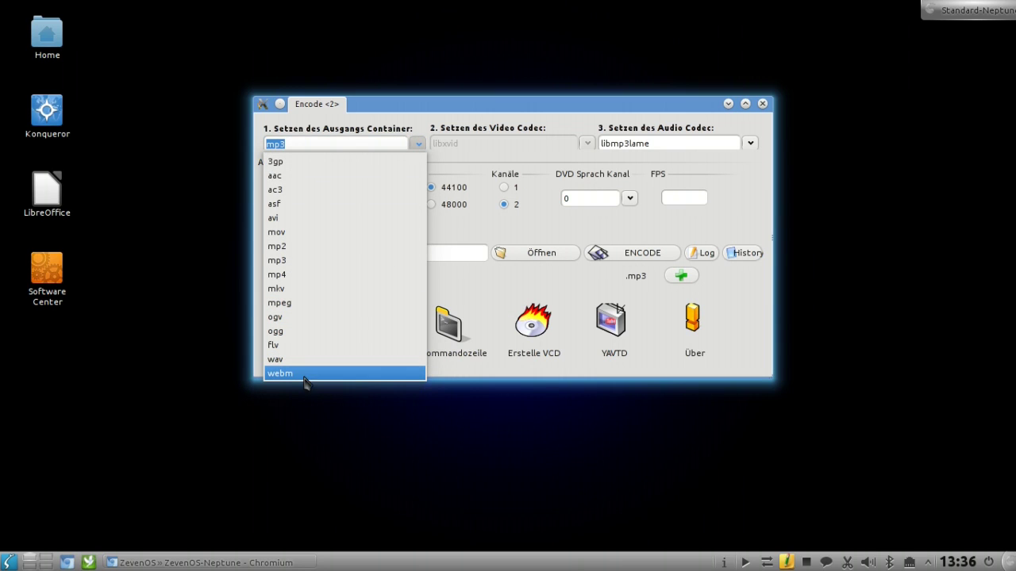
key("Return")
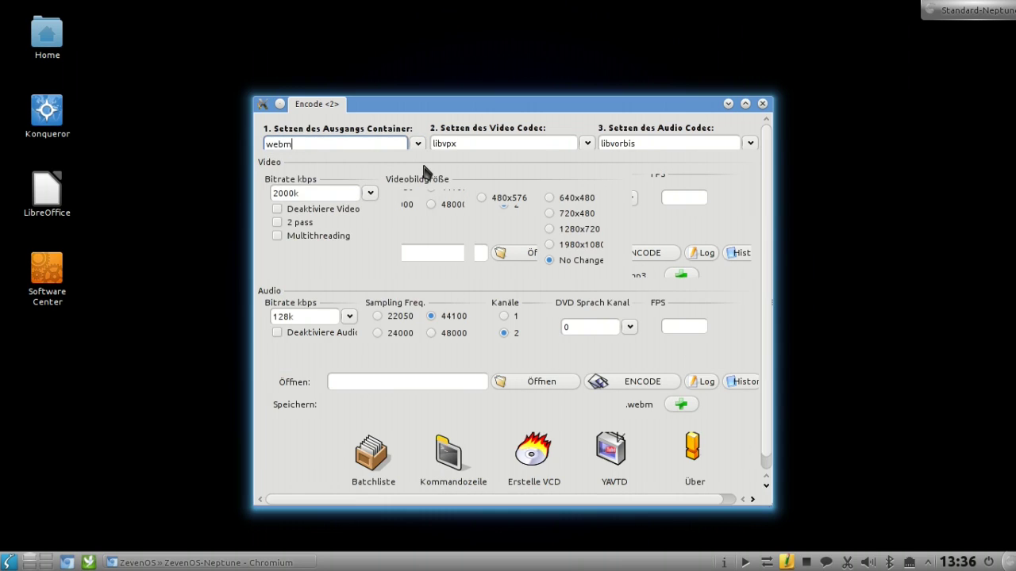
left_click(586, 143)
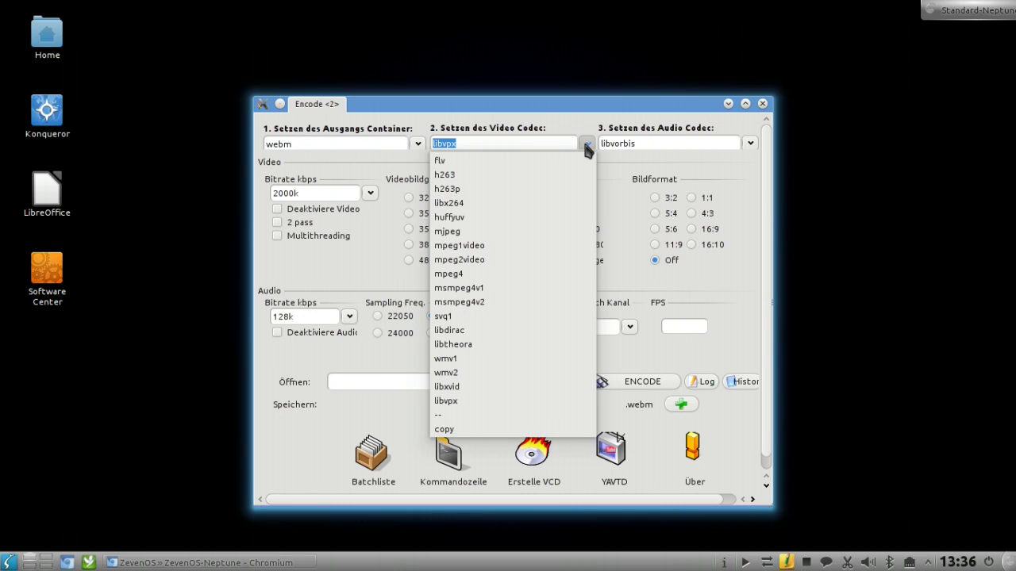
left_click(750, 143)
left_click(750, 143)
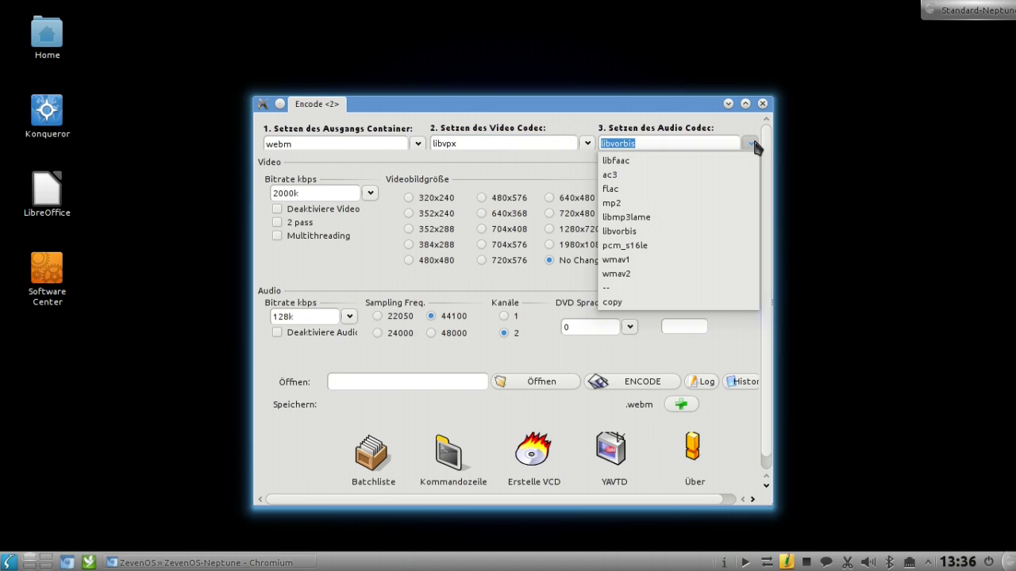
left_click(752, 144)
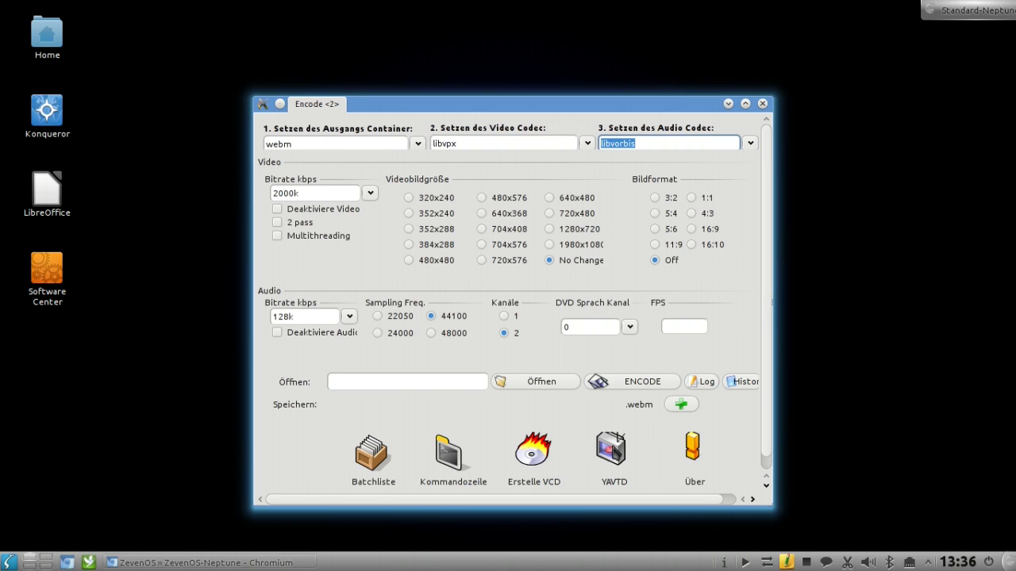
left_click(612, 449)
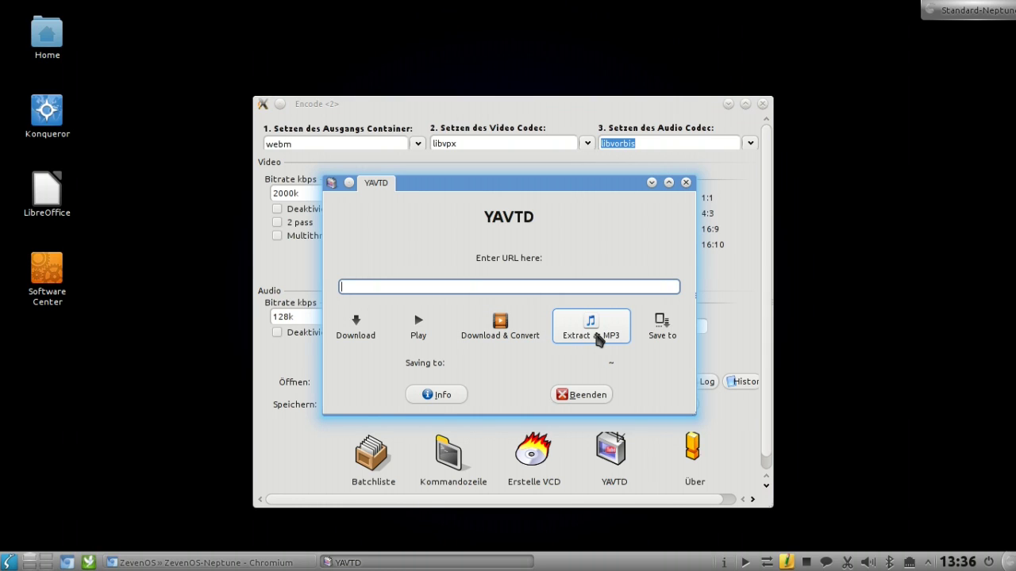
left_click(585, 395)
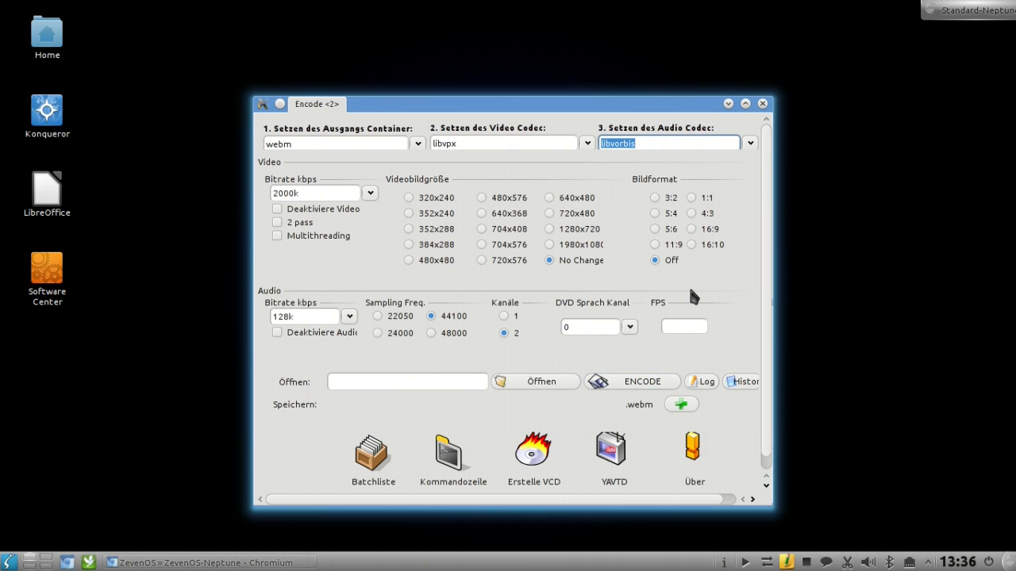
Close Encode and move in Kickoff from Multimedia back to Büroprogramme, scrolling down to People
left_click(762, 104)
left_click(9, 562)
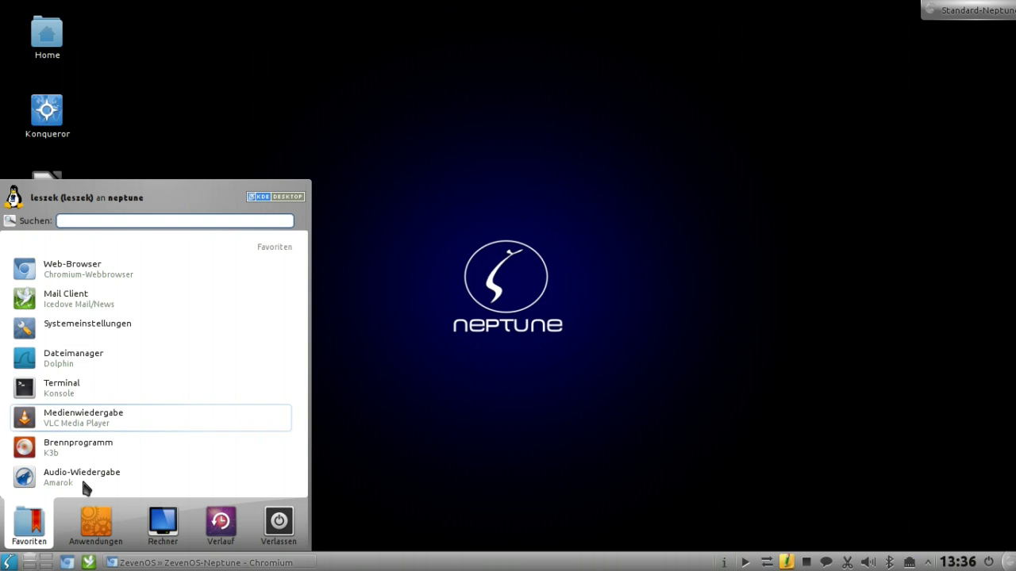
left_click(96, 524)
left_click(115, 365)
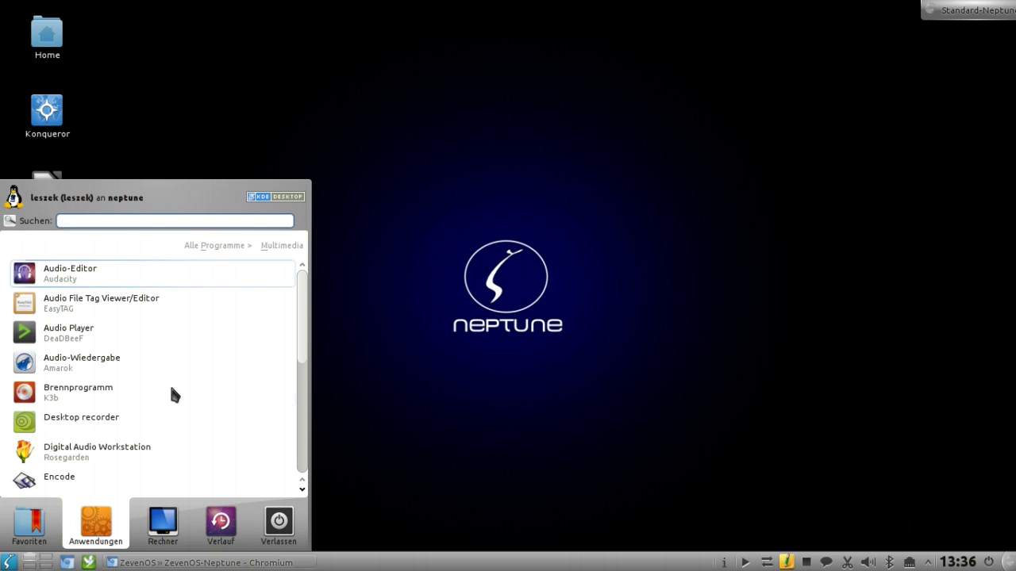
scroll(171, 389, "down", 3)
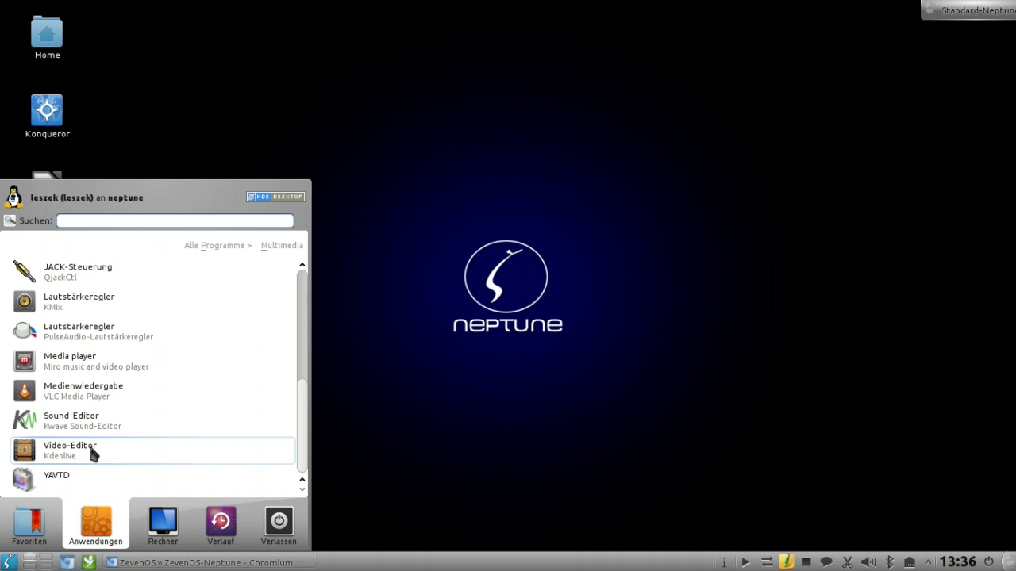
left_click(218, 246)
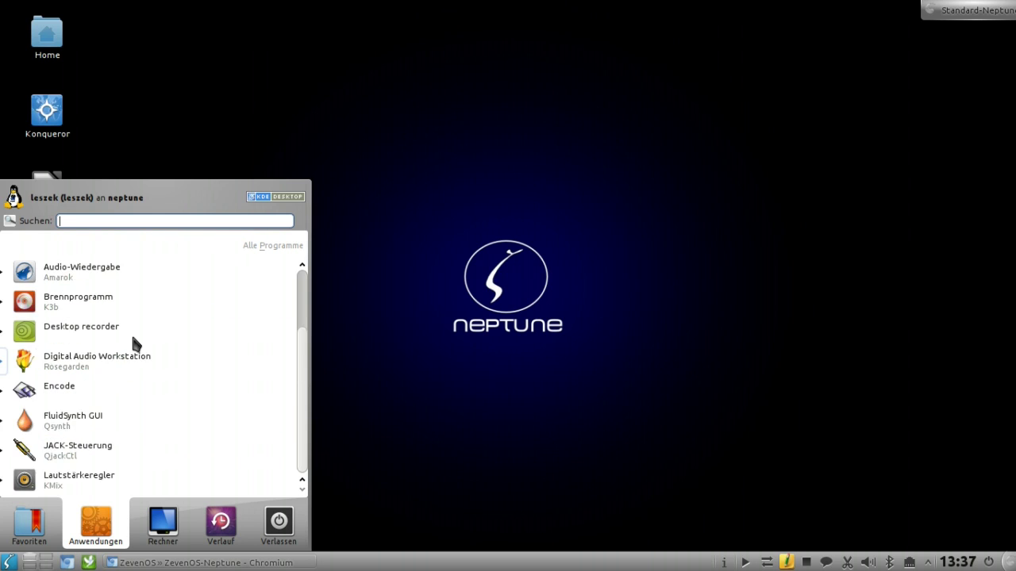
scroll(139, 377, "up", 2)
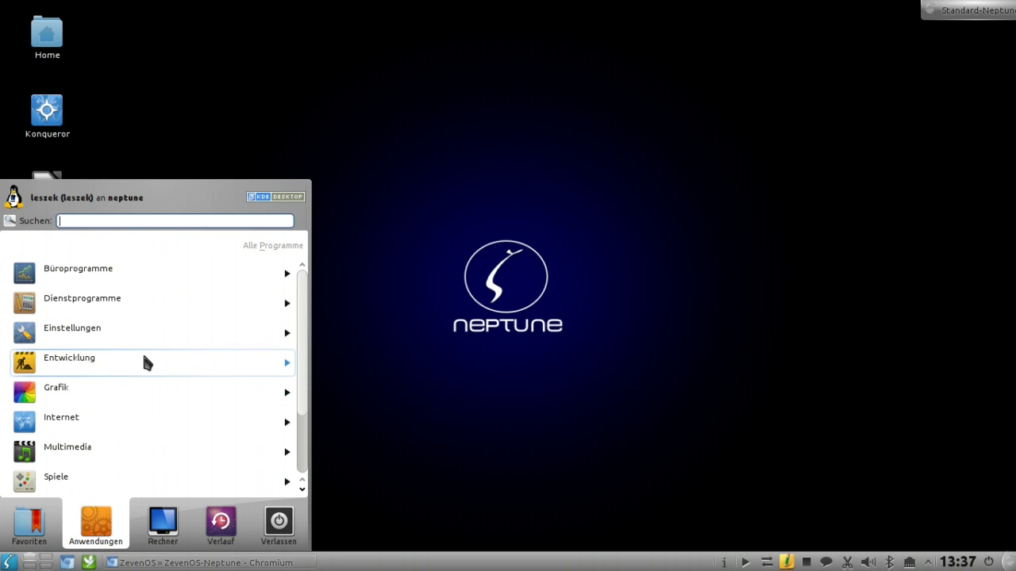
left_click(141, 270)
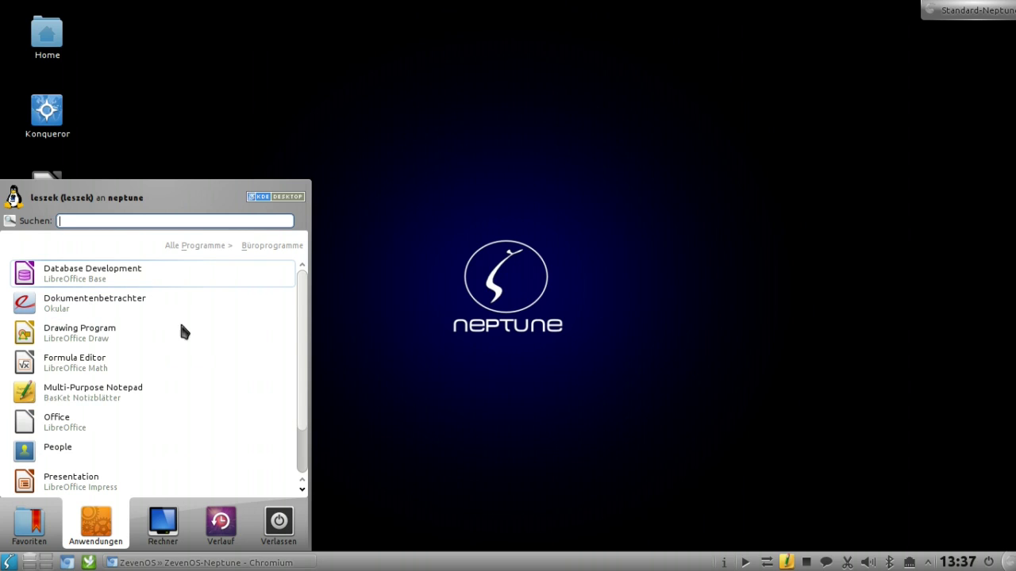
scroll(203, 365, "down", 1)
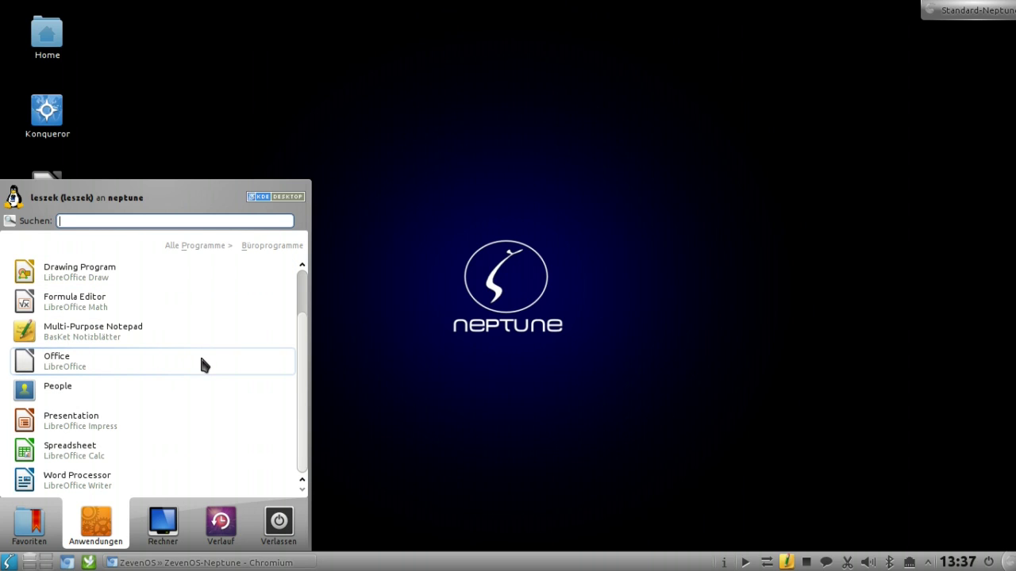
Launch People and view its Hilfe > Info box
left_click(63, 388)
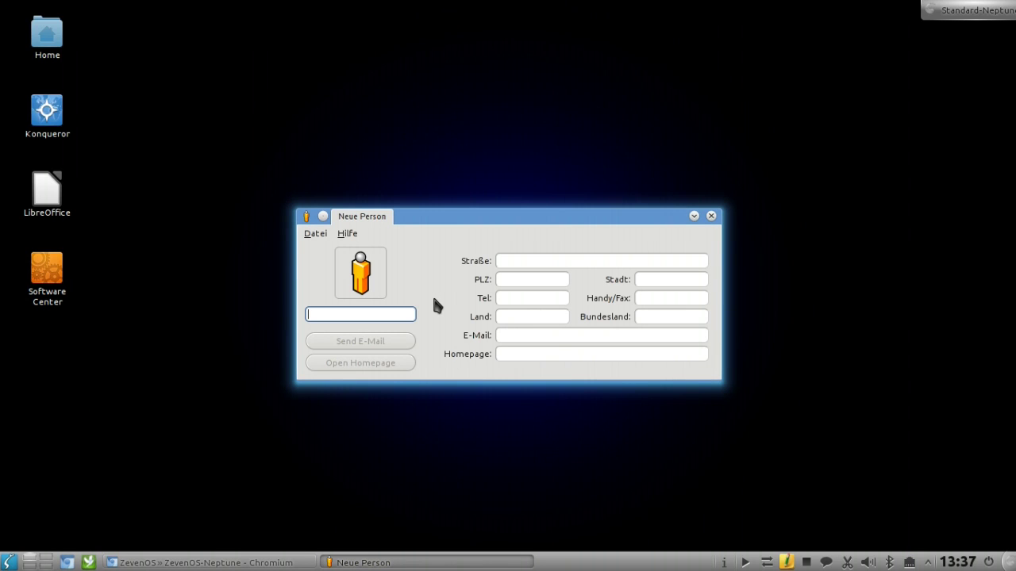
left_click(349, 234)
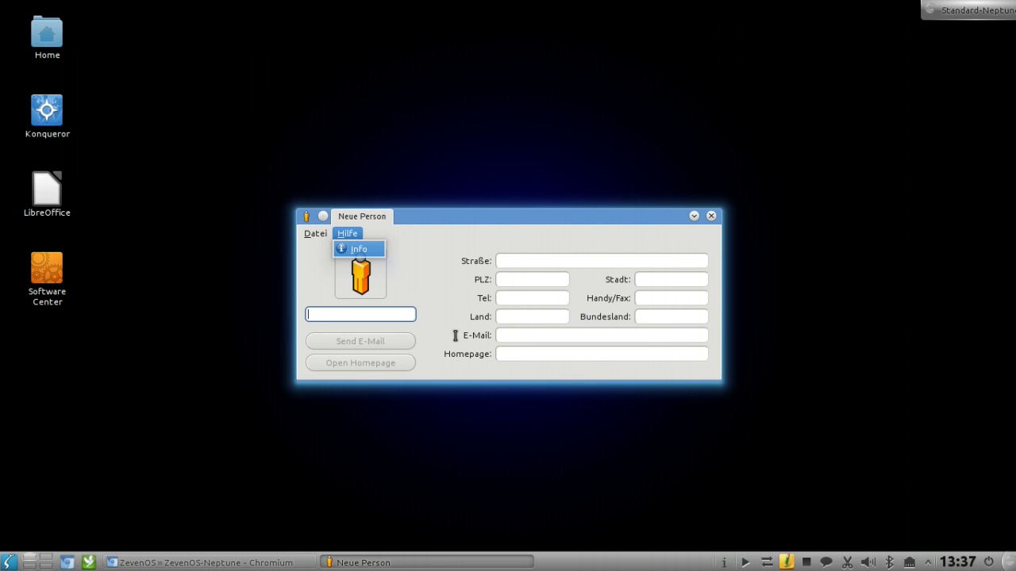
left_click(358, 249)
left_click(590, 379)
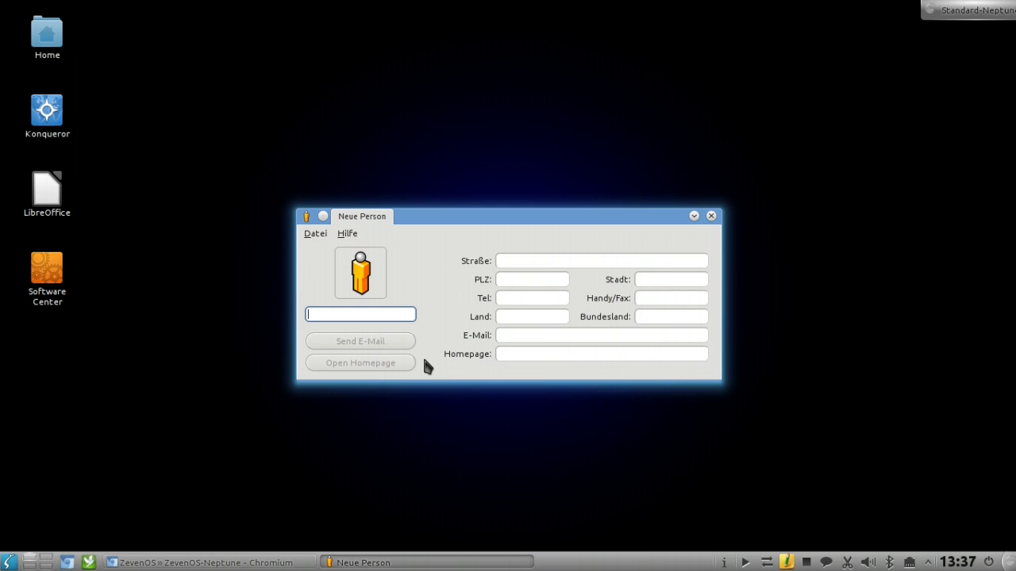
Check the Datei menu, close the Neue Person window, and reopen the launcher's categories
left_click(315, 234)
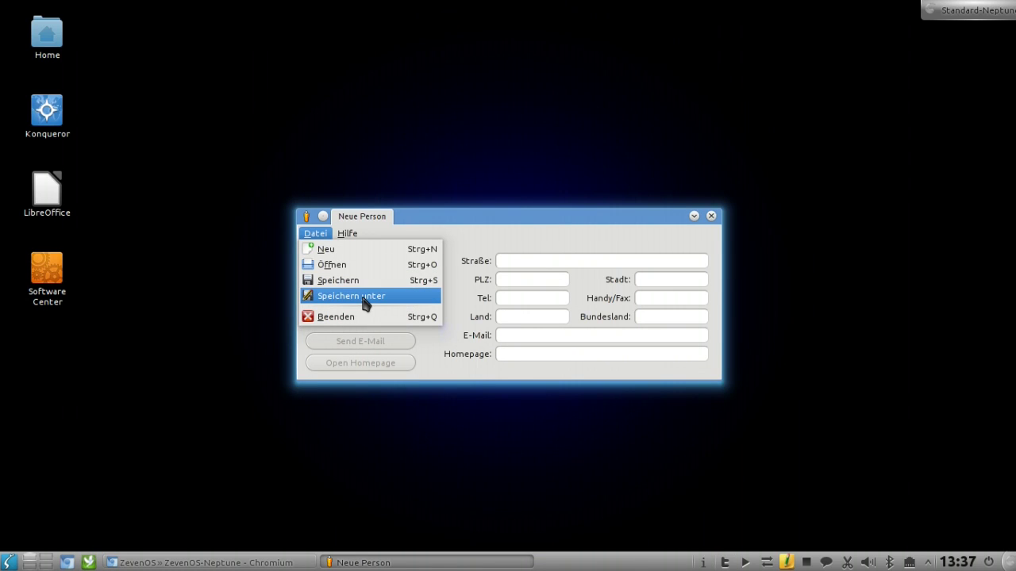
left_click(711, 216)
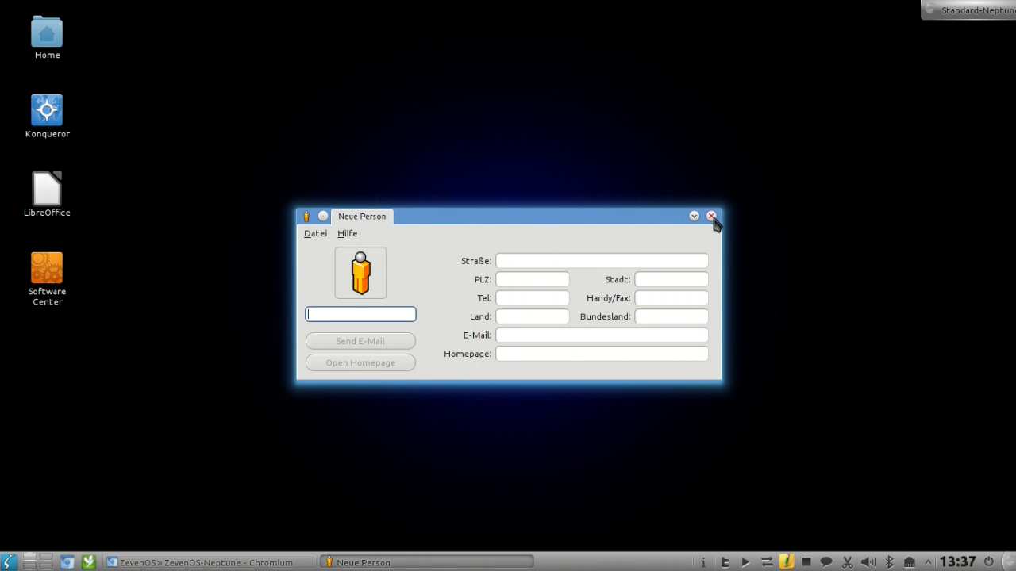
left_click(712, 217)
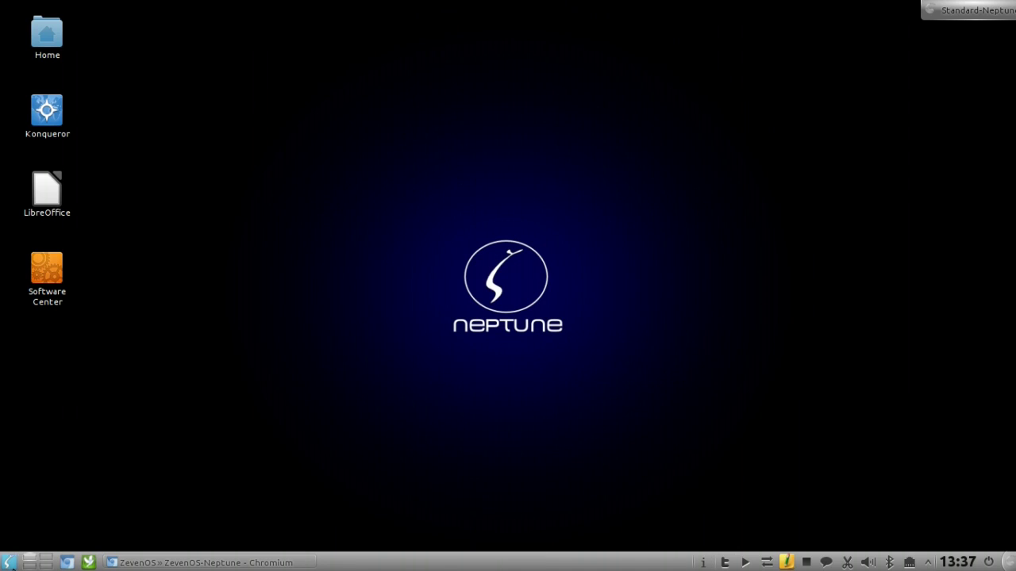
left_click(8, 563)
left_click(95, 524)
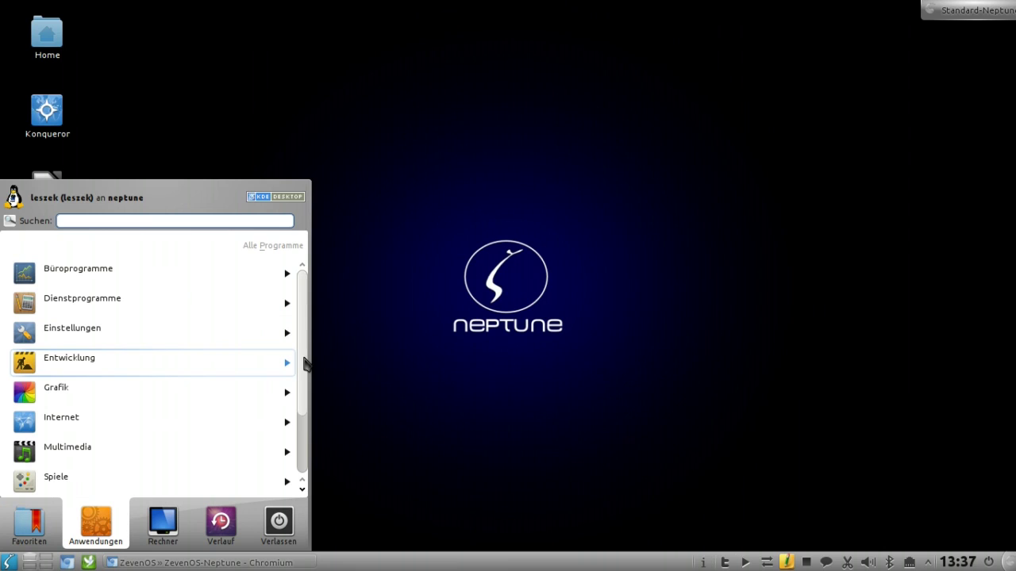
Open Grafik and scroll past digiKam, KolourPaint and LibreOffice Draw down to Inkscape
left_click(70, 390)
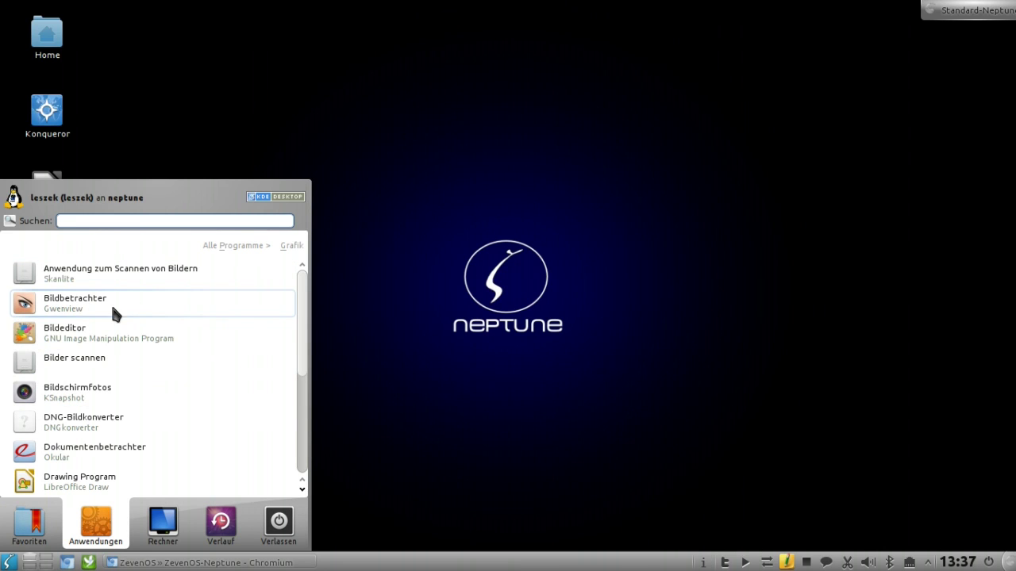
scroll(238, 318, "down", 1)
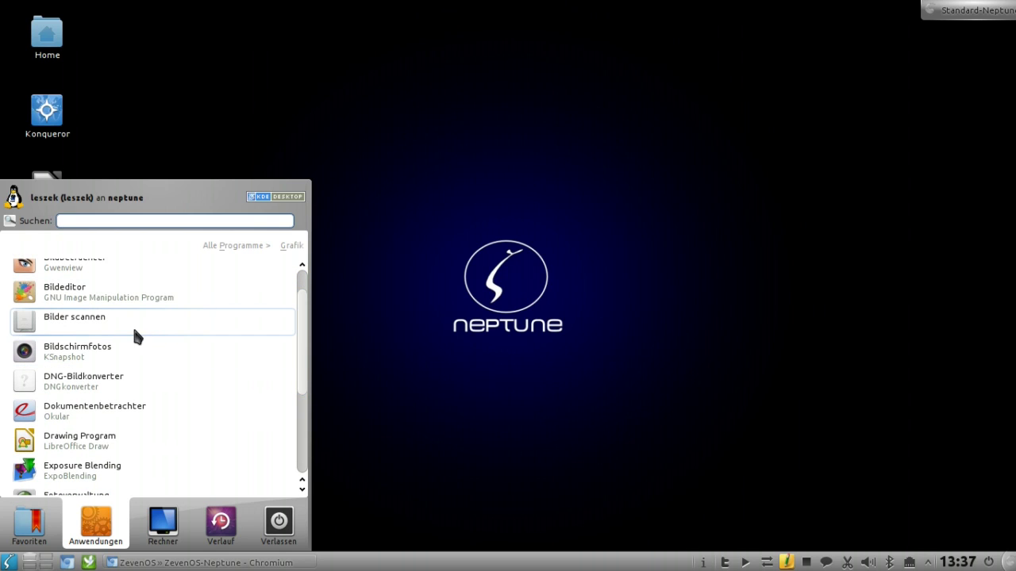
scroll(193, 290, "down", 1)
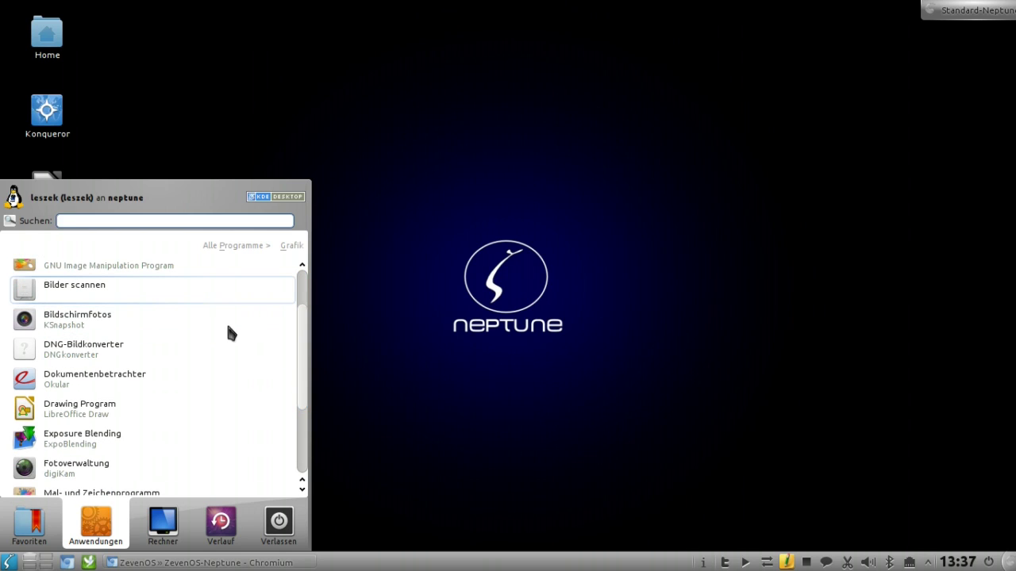
left_click_drag(304, 392, 307, 476)
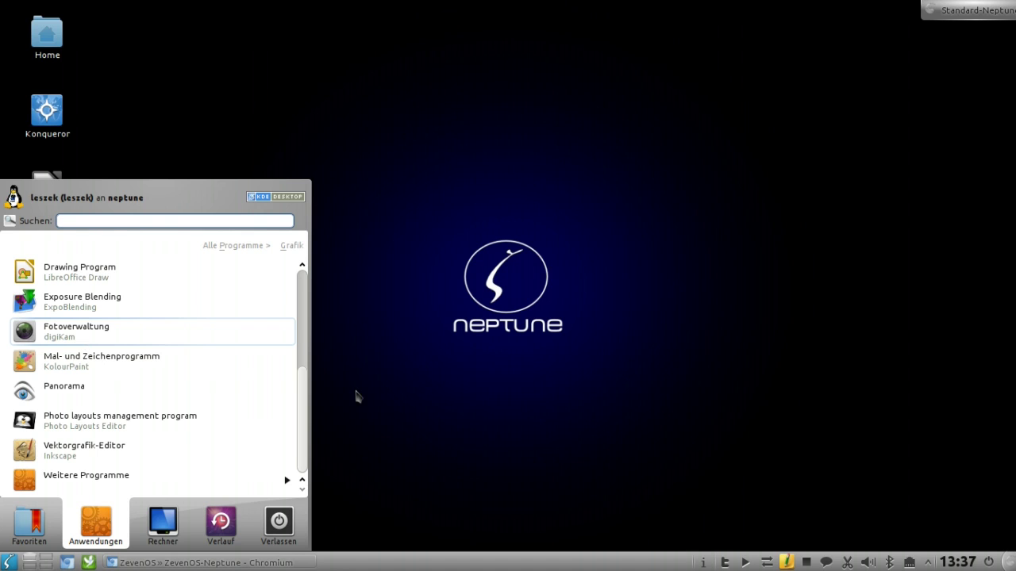
Restore Chromium, scroll to the page top, and briefly select the KDE version 4.7.1 text
left_click(202, 562)
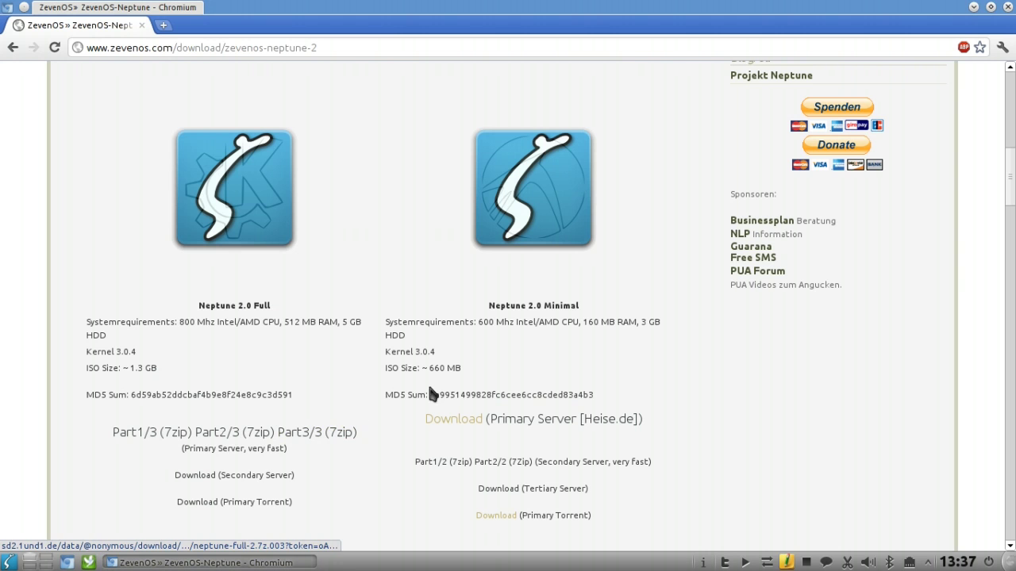
scroll(477, 387, "up", 5)
scroll(476, 391, "up", 3)
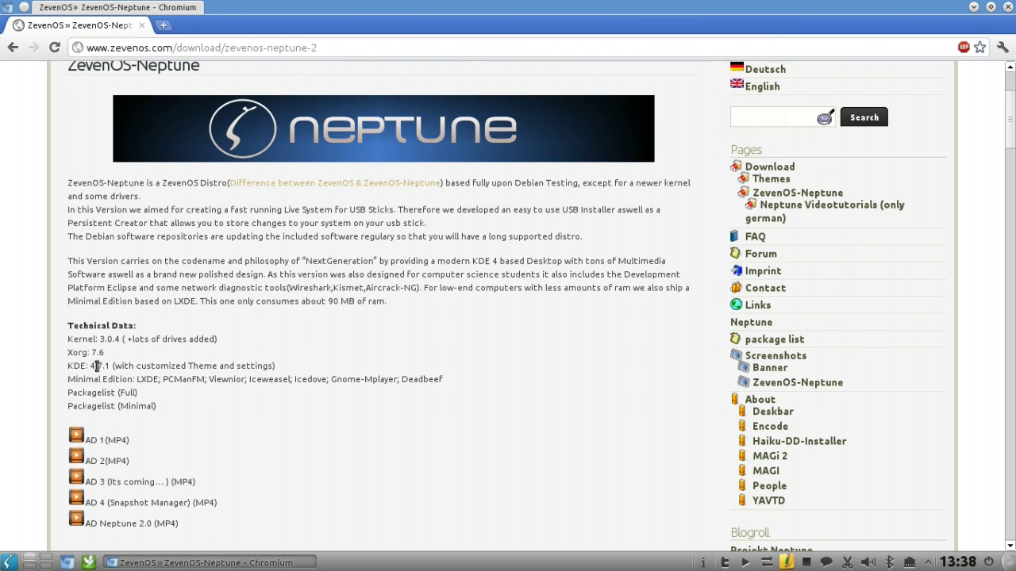
left_click_drag(89, 366, 110, 367)
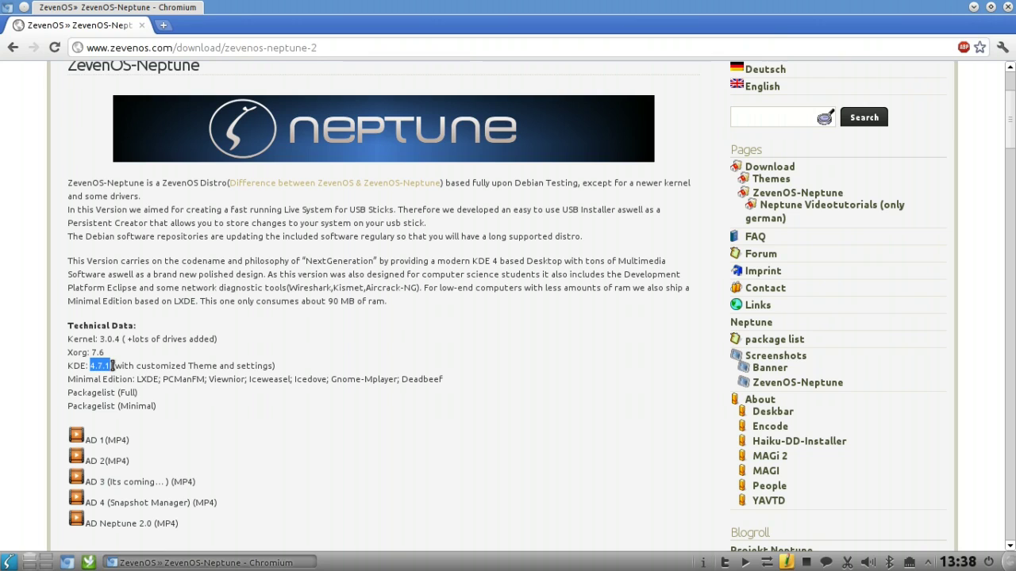
left_click(313, 365)
Open Home in Dolphin, view Über KDE showing Platform 4.7.4, then close Dolphin
left_click(973, 10)
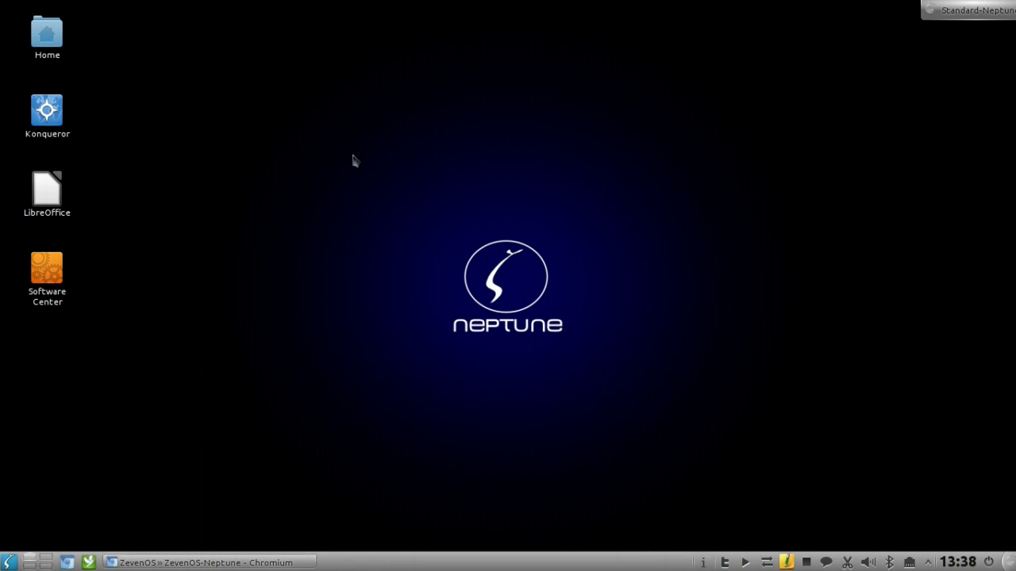
left_click(51, 49)
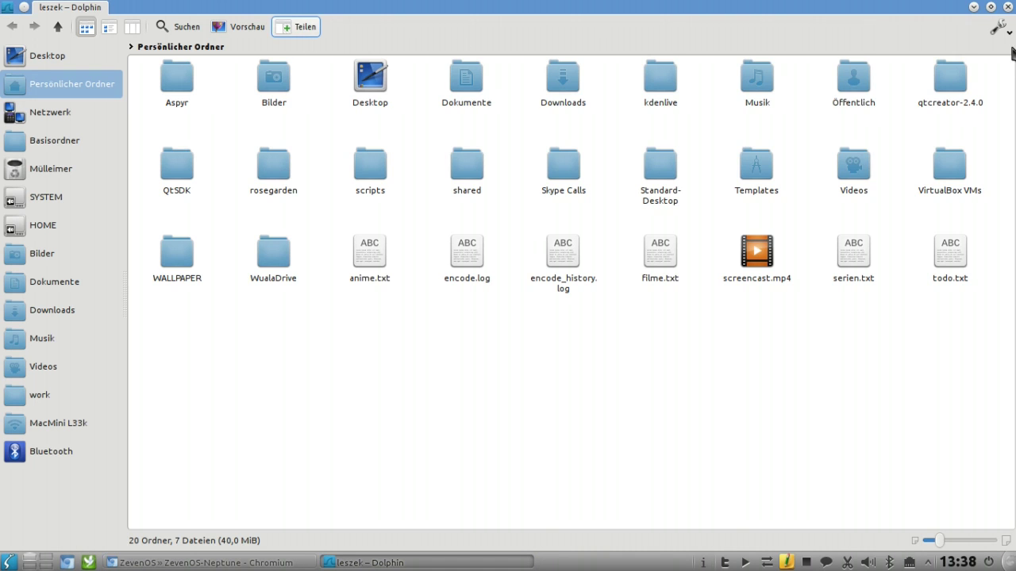
left_click(998, 28)
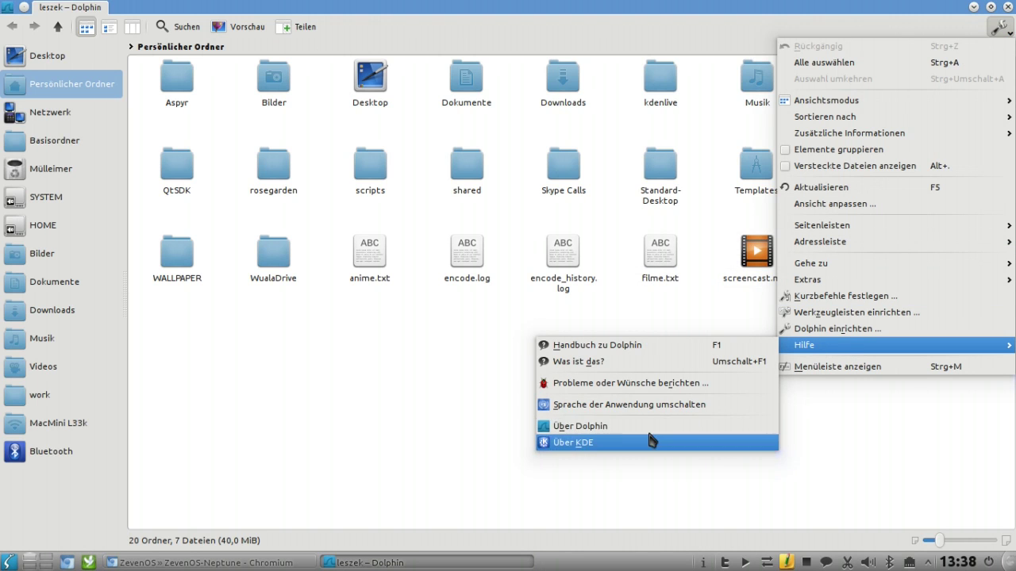
left_click(505, 411)
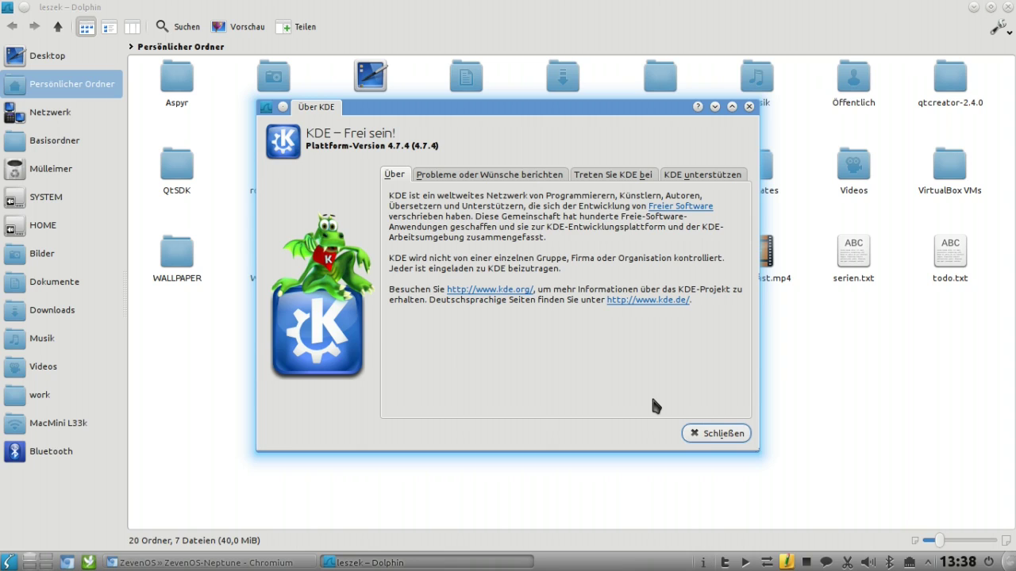
left_click(701, 434)
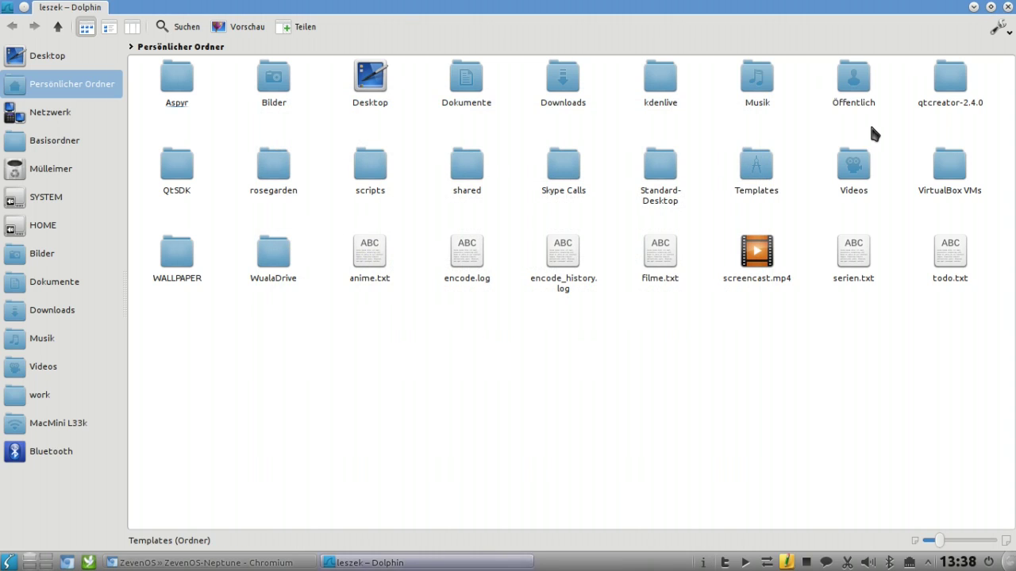
left_click(1010, 8)
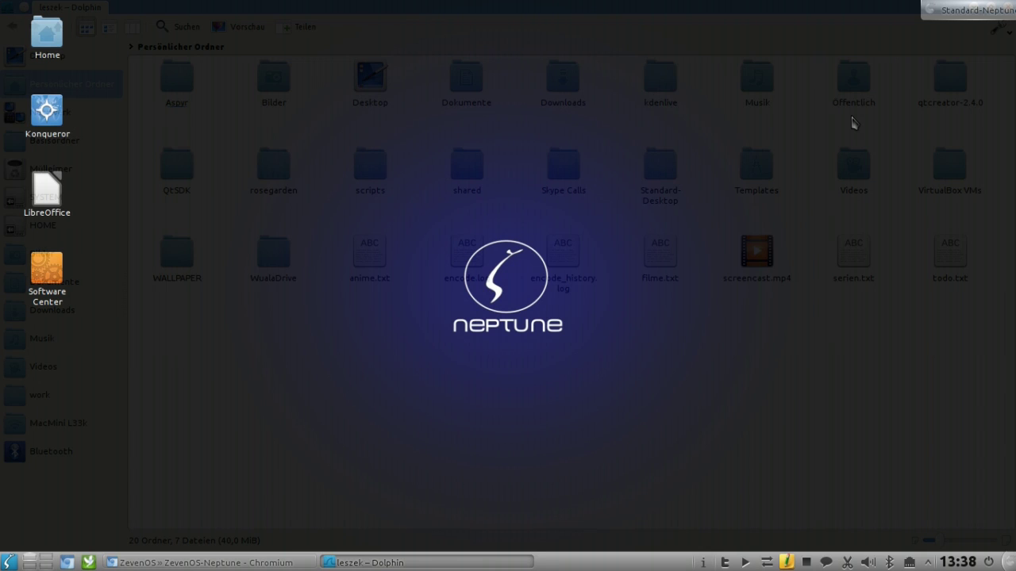
Search Kickoff for 'magi2' and launch MAGI 2.0 Build 72
left_click(9, 563)
left_click(89, 537)
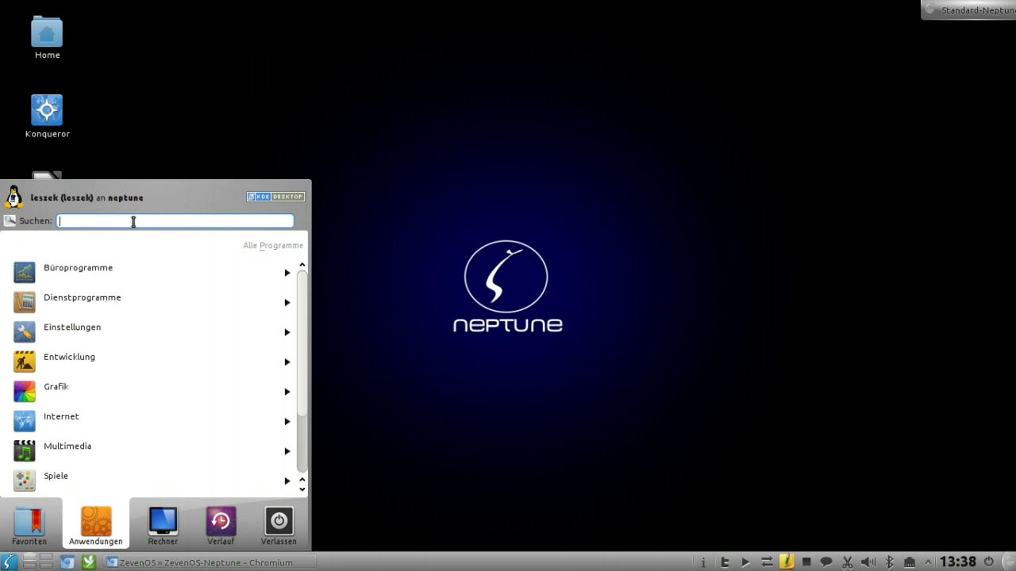
type("magi")
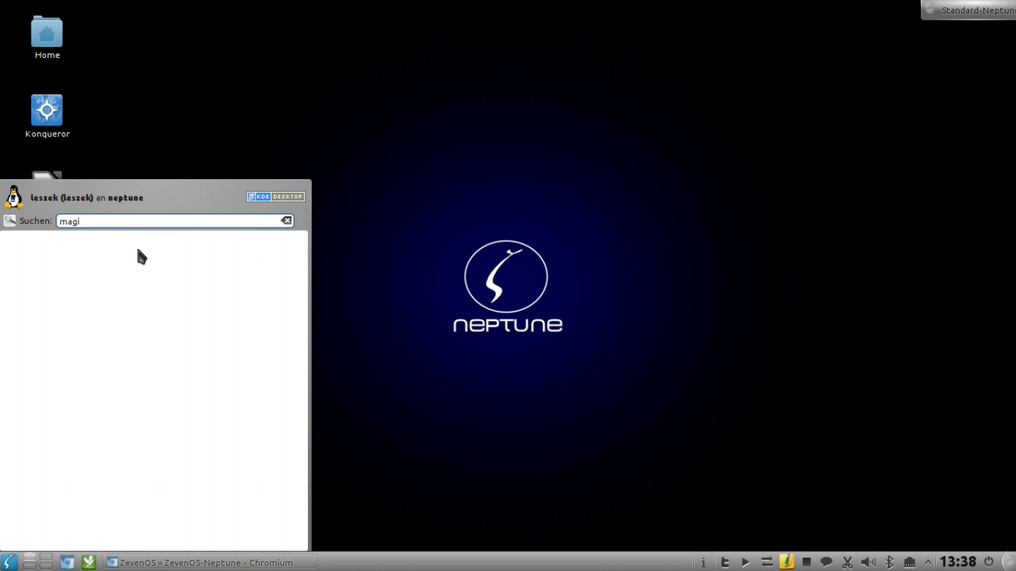
type("2")
left_click(66, 255)
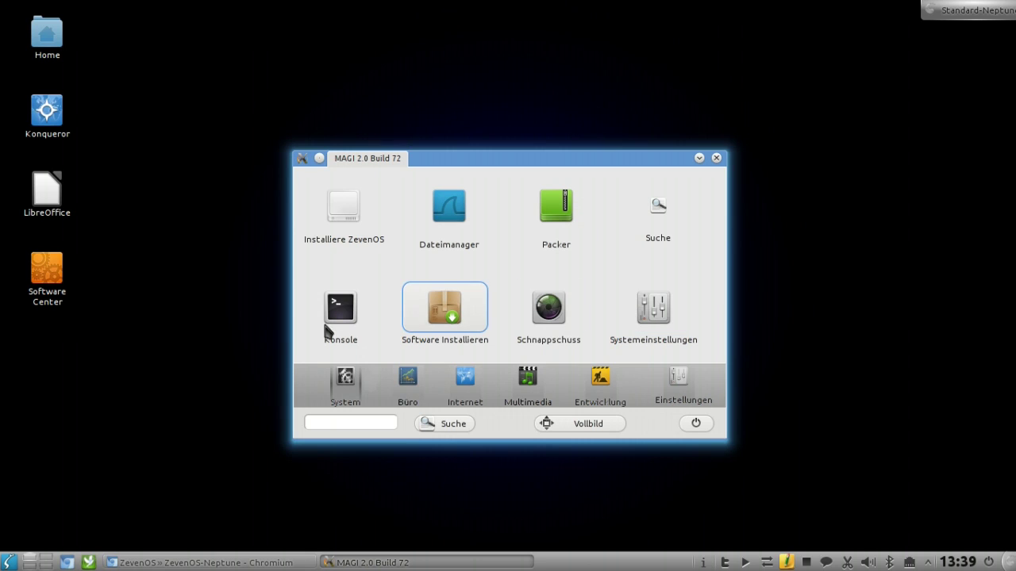
Browse MAGI 2.0's office, internet, Multimedia and Entwicklung categories, then close it
left_click(405, 379)
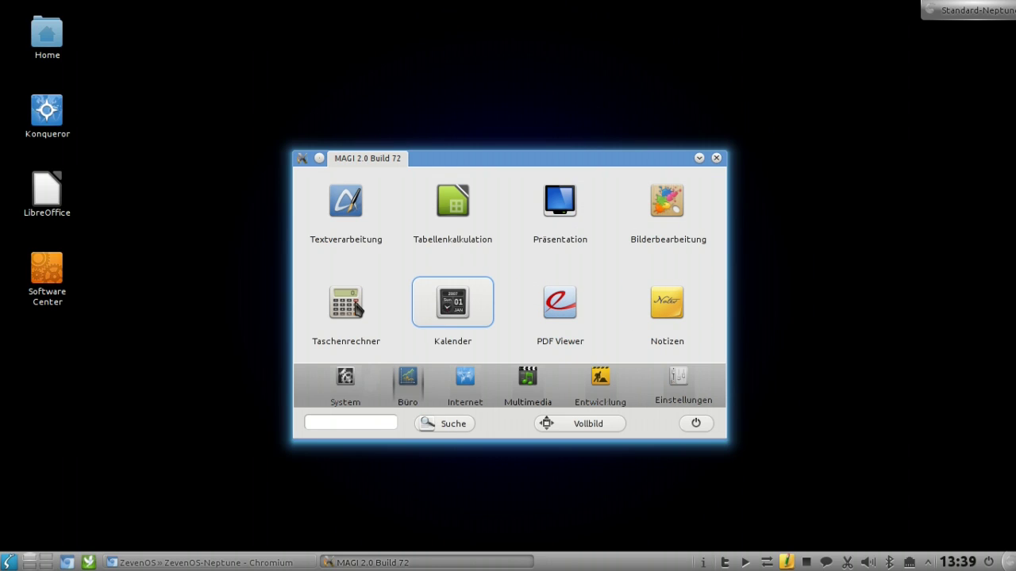
left_click(462, 379)
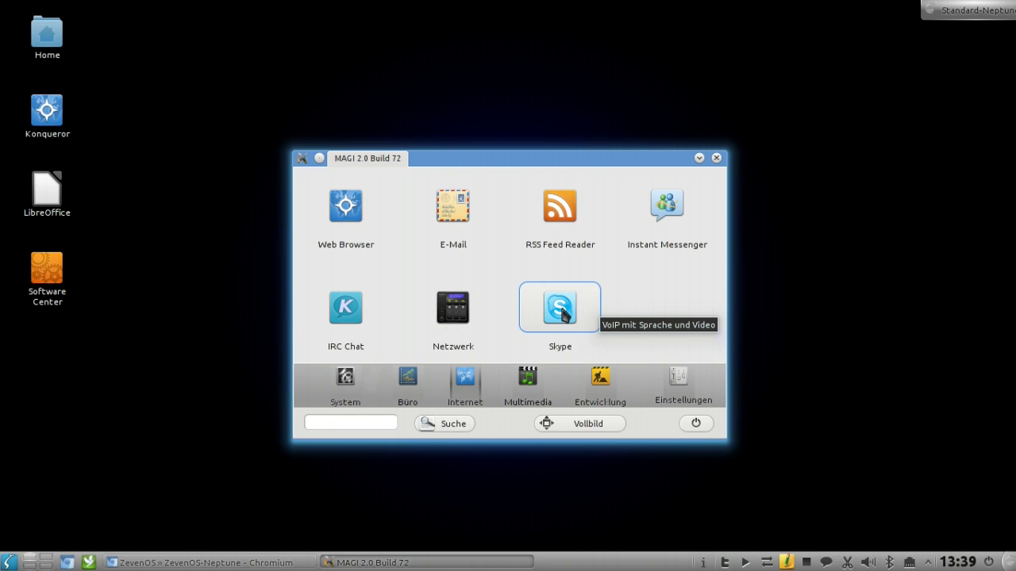
left_click(560, 318)
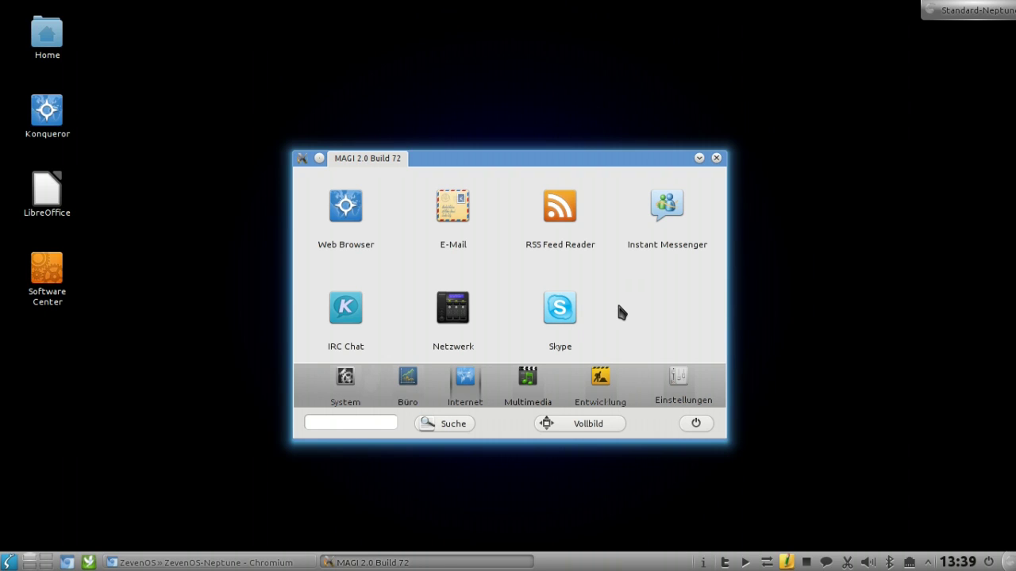
left_click(528, 386)
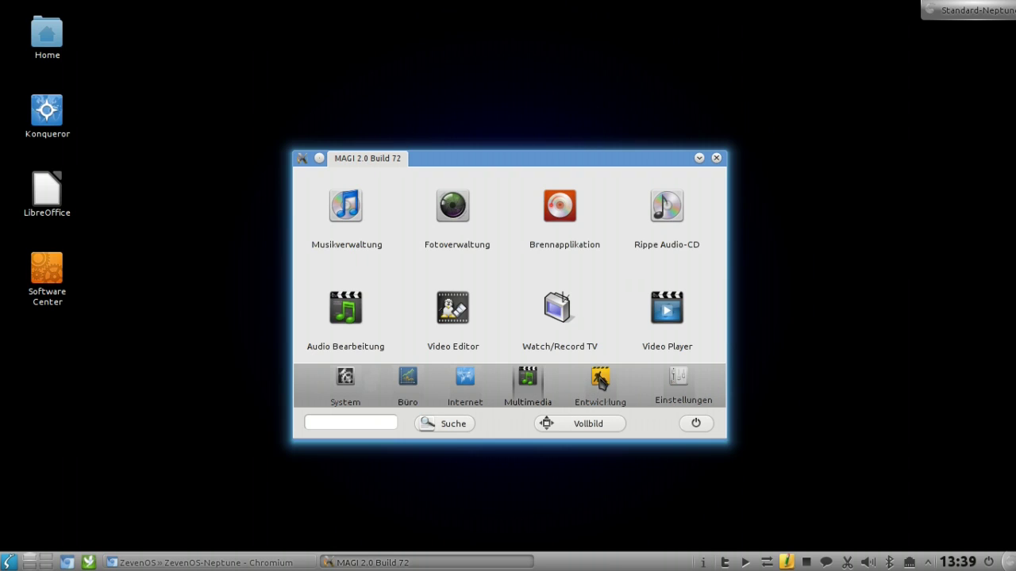
left_click(601, 379)
left_click(716, 158)
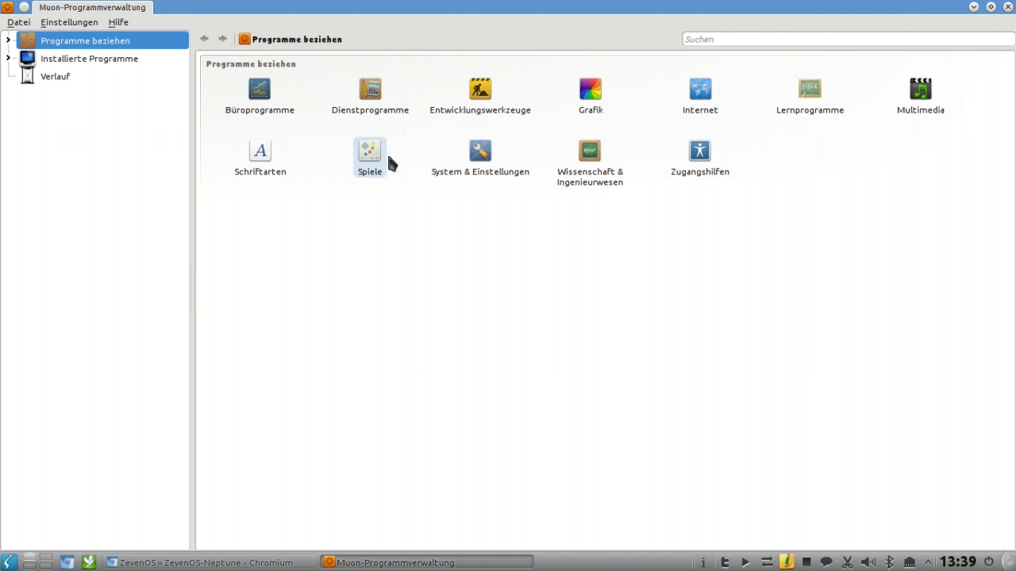
Browse the Arcade games and open the cultivation game's details page
left_click(359, 178)
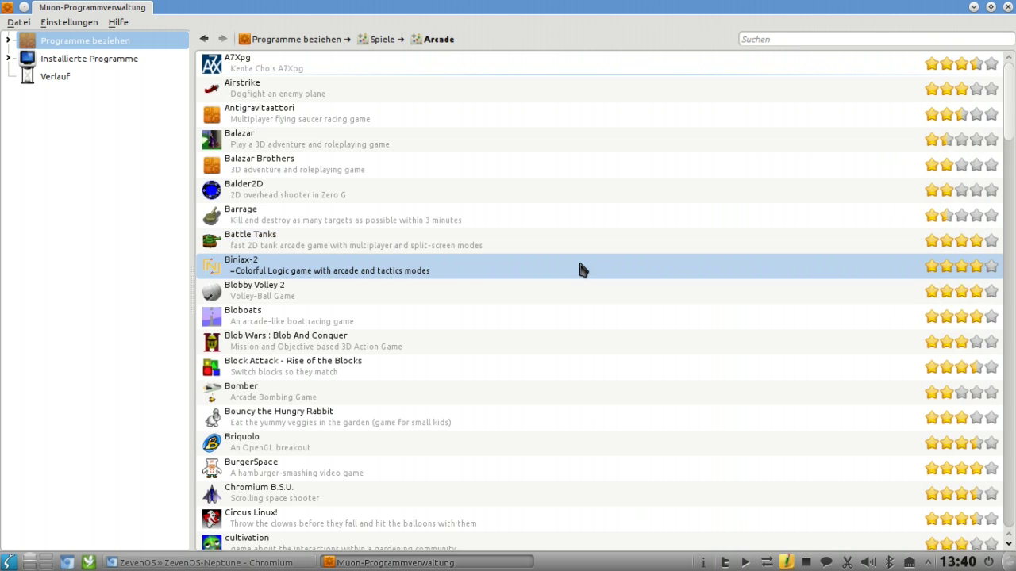
scroll(957, 170, "down", 5)
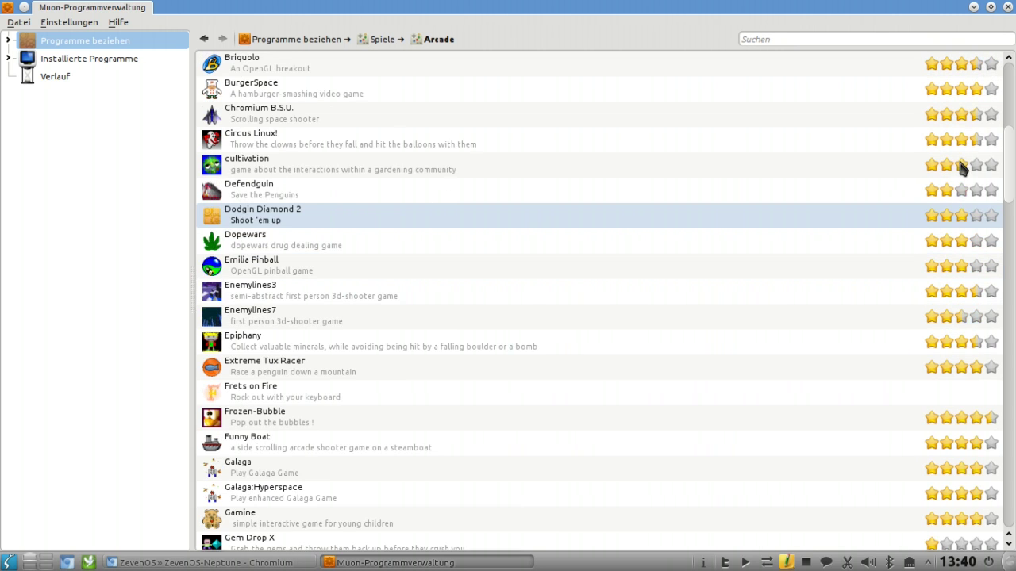
left_click(372, 170)
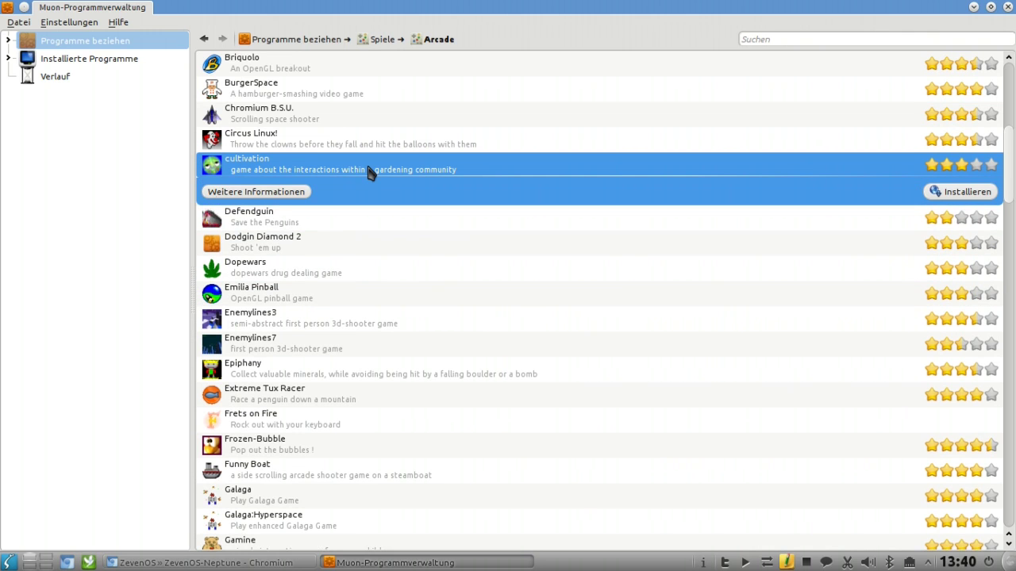
left_click(274, 192)
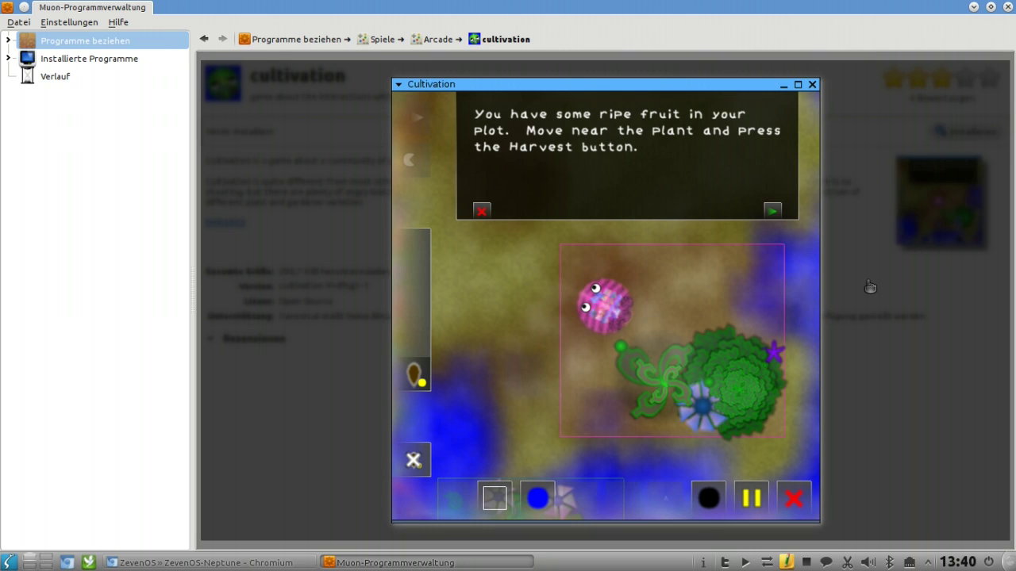
left_click(262, 48)
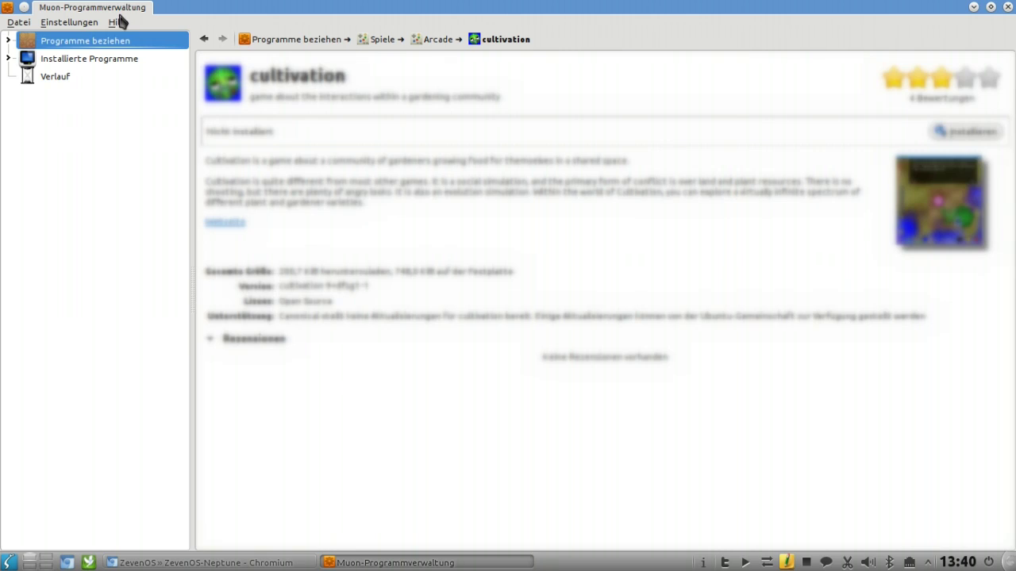
Check Muon-Programmverwaltung's version 1.2.65 in its About dialog, then close the program
left_click(118, 22)
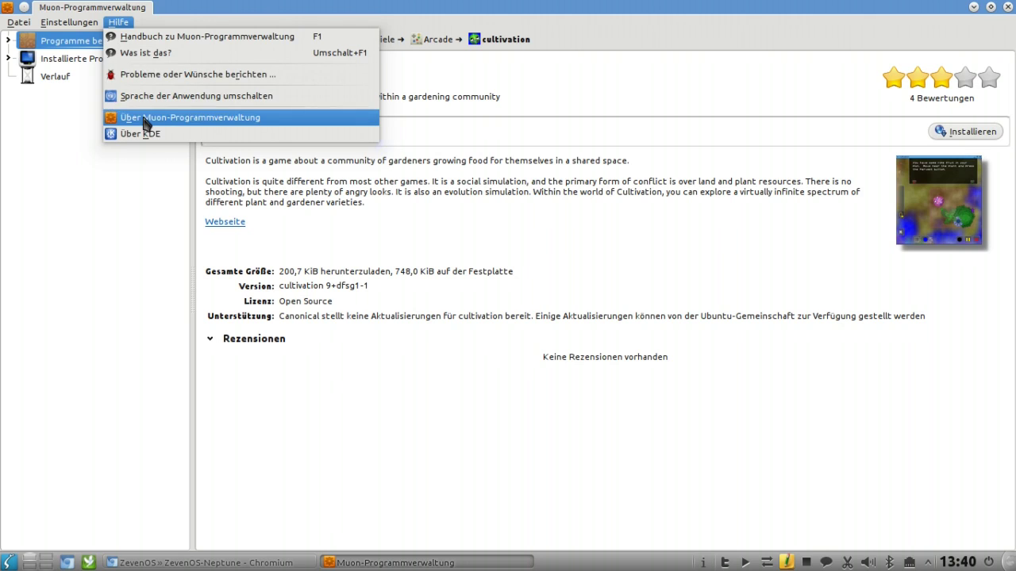
left_click(143, 116)
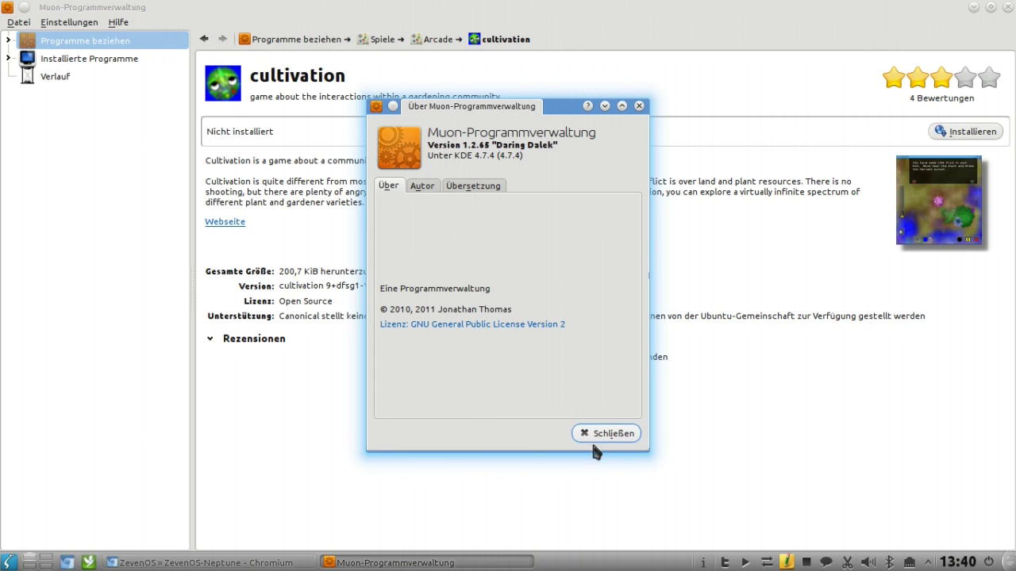
left_click_drag(601, 435, 601, 374)
key("Escape")
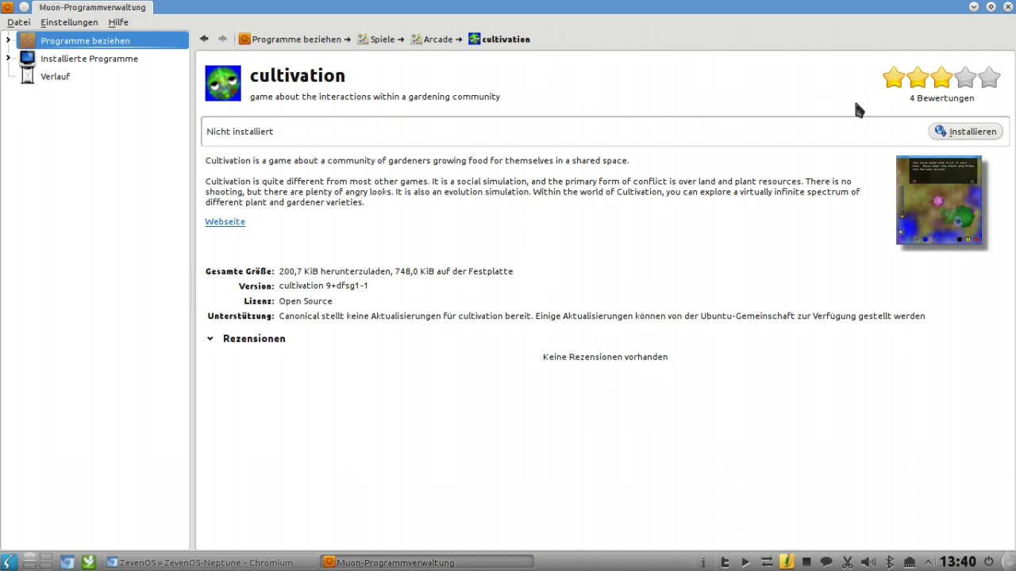
left_click(1009, 7)
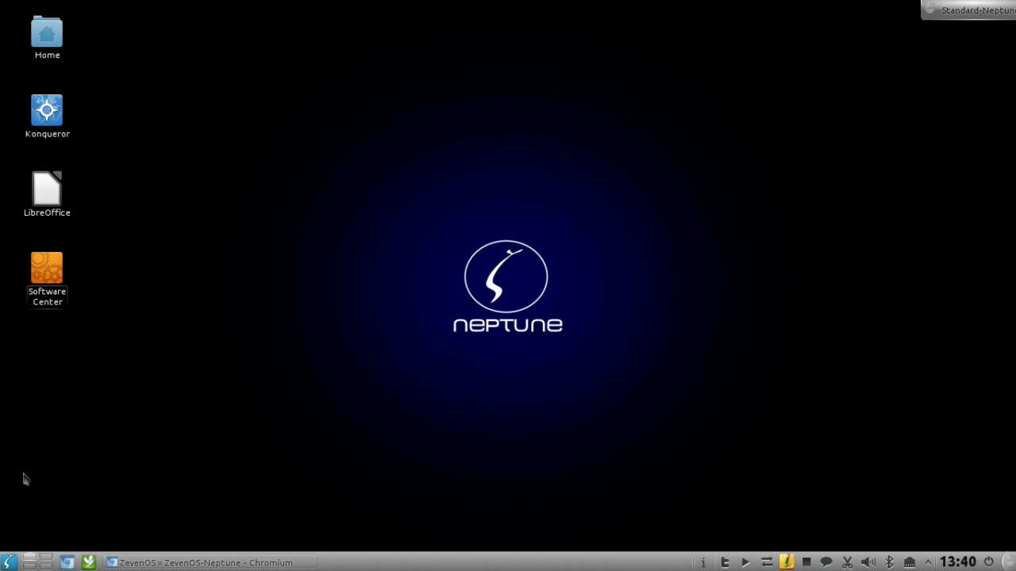
Start Muon-Paketverwaltung from KRunner by typing 'muo'
key("alt+F2")
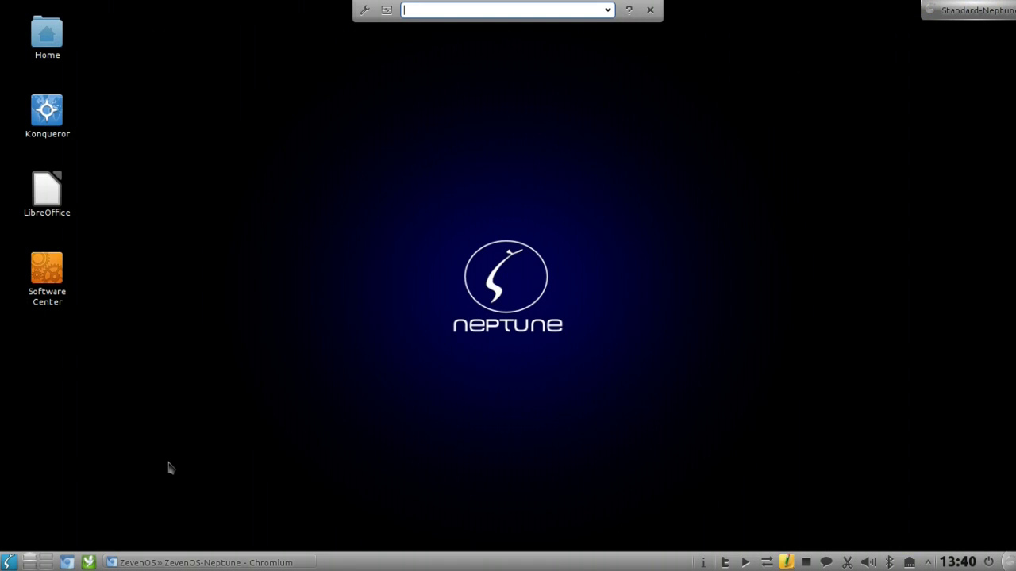
type("muon")
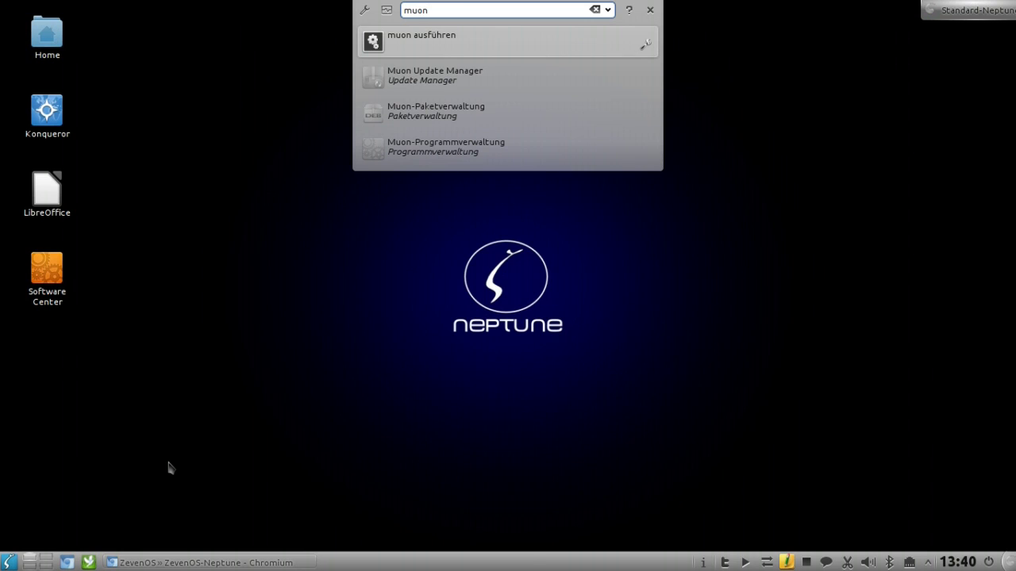
key("Return")
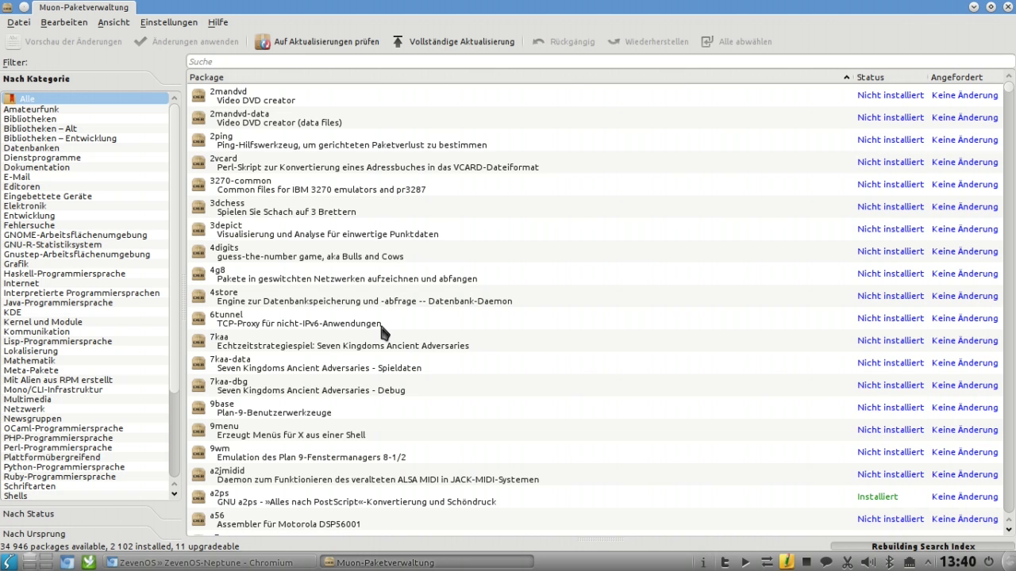
Filter to the Gnustep-Arbeitsflächenumgebung category and select the projectcenter.app package
left_click(45, 517)
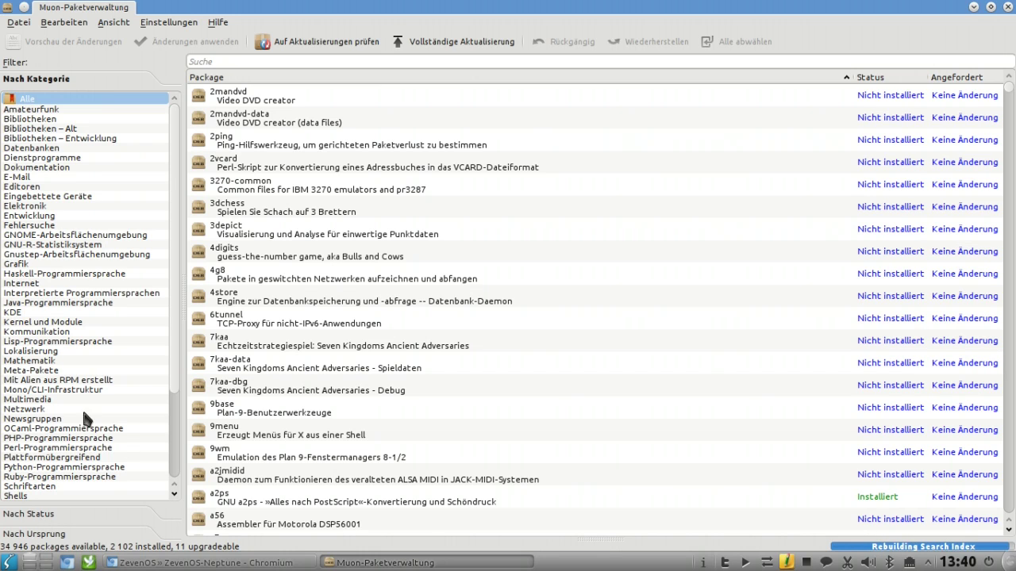
left_click(41, 82)
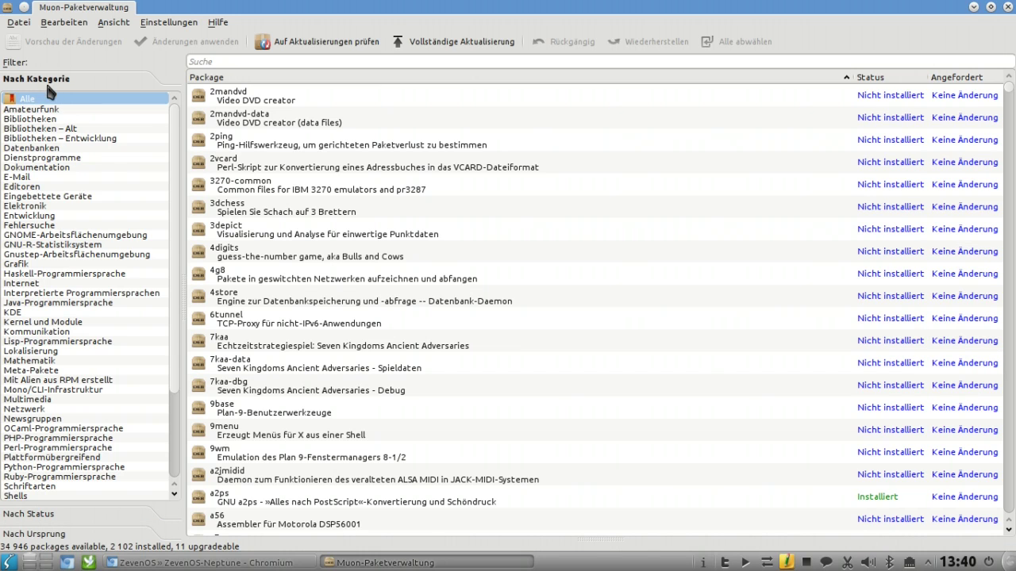
left_click(136, 255)
scroll(444, 254, "down", 6)
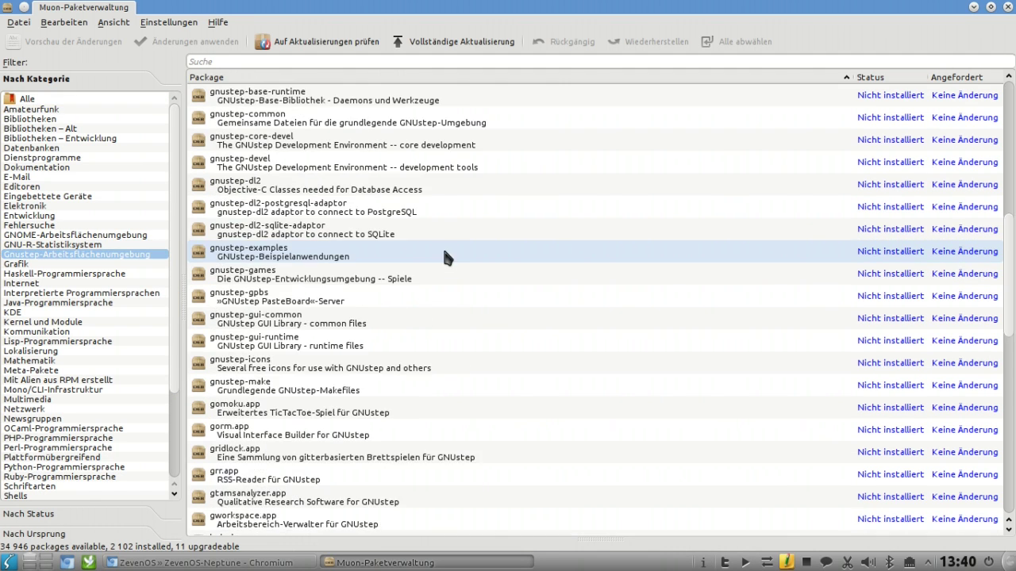
scroll(442, 256, "down", 10)
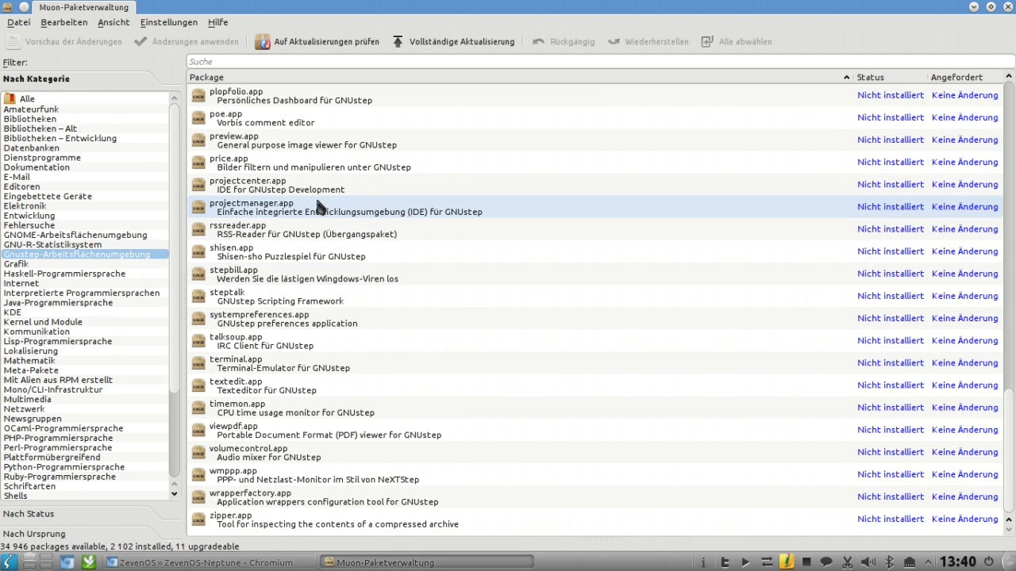
left_click(253, 188)
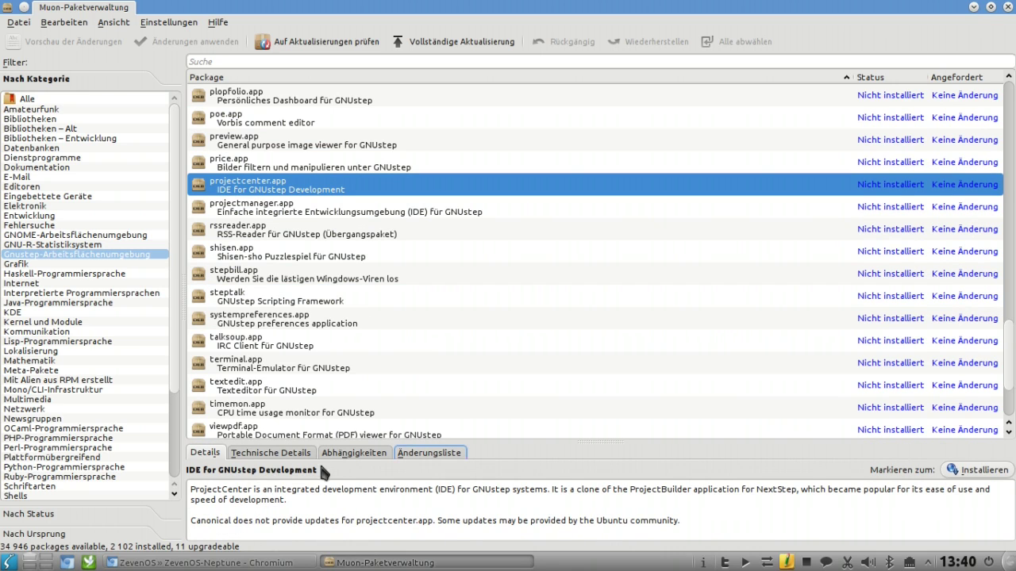
Review projectcenter.app's technical details, dependencies and change log, then close the package manager
left_click(270, 454)
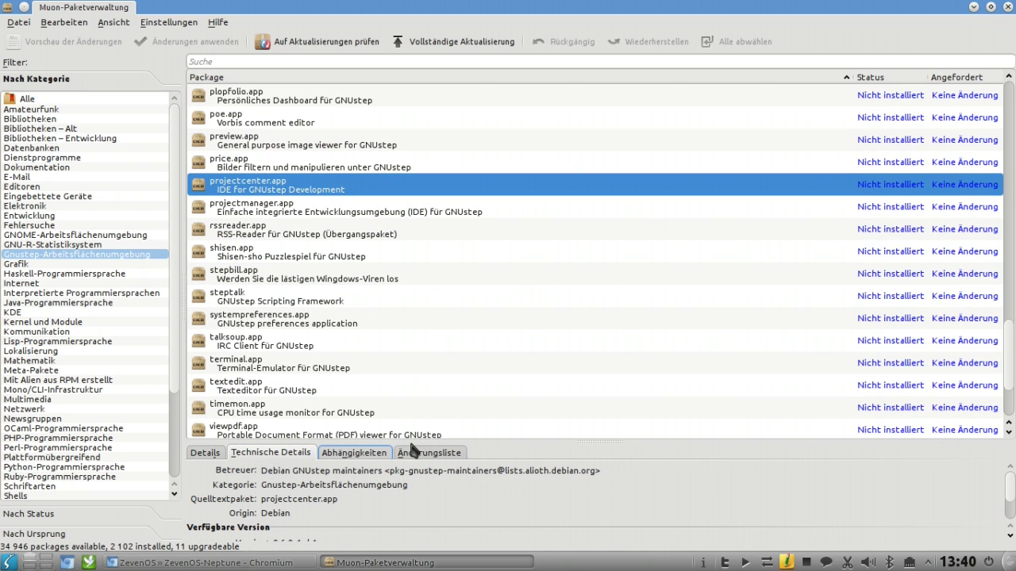
left_click_drag(535, 442, 539, 394)
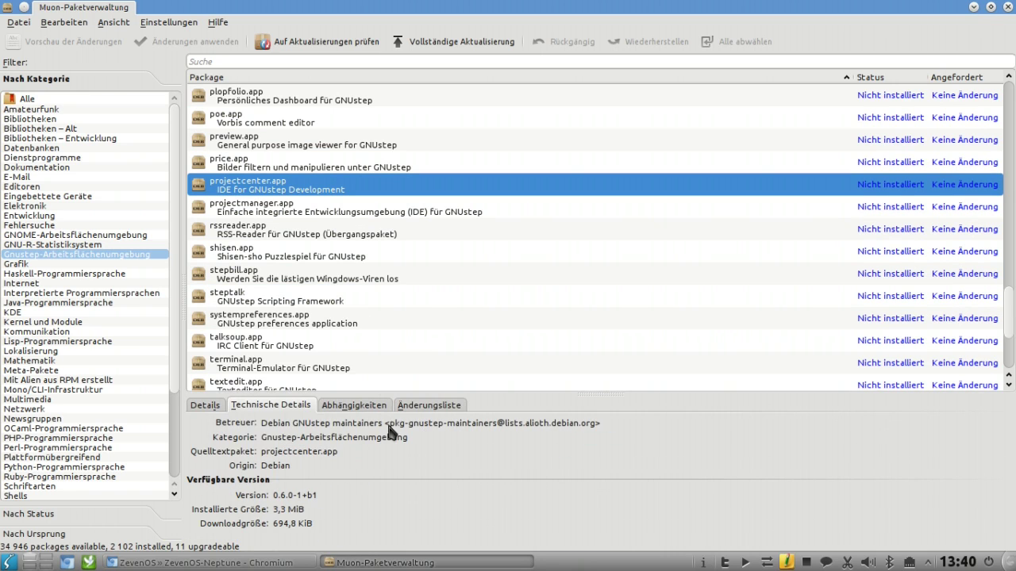
left_click(369, 408)
left_click(460, 408)
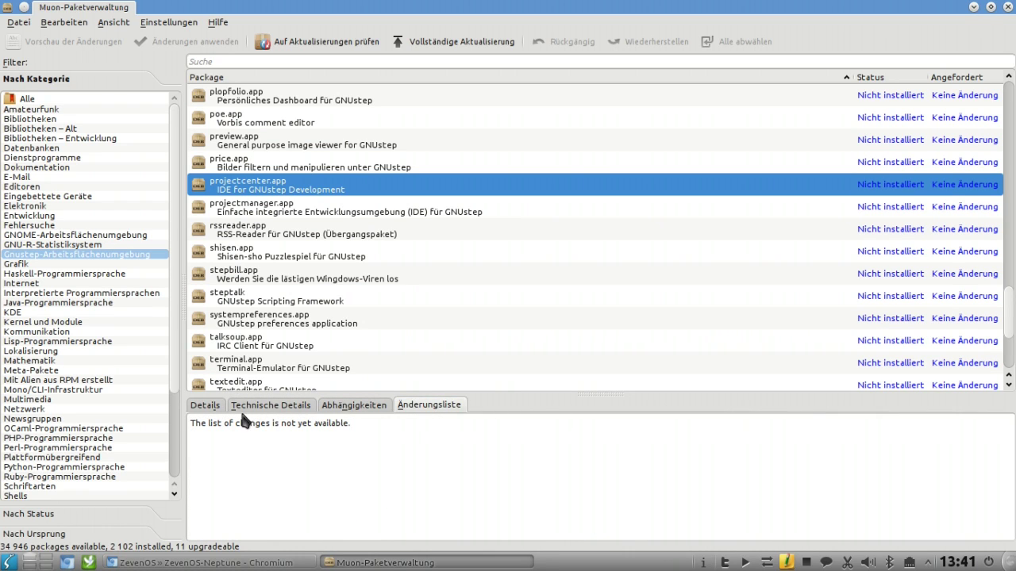
left_click(207, 406)
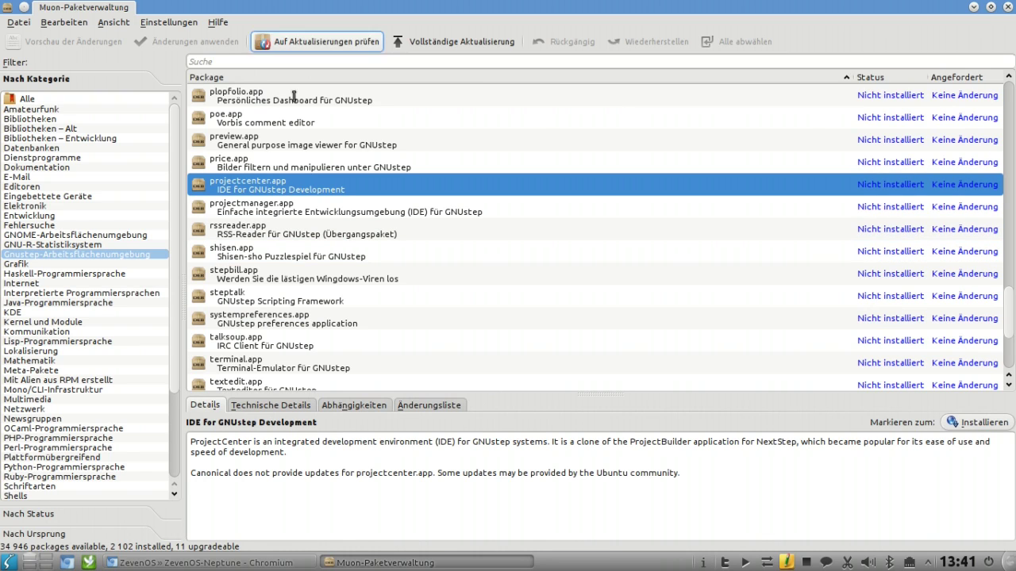
left_click(1009, 7)
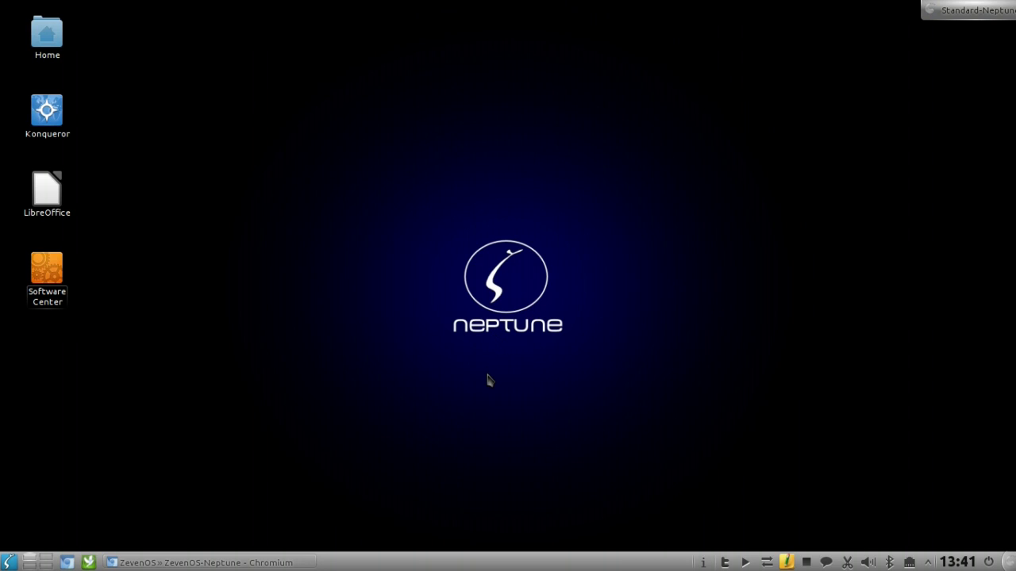
Launch muon-updater and expand and collapse its 11 System-Aktualisierungen entries
key("alt+F2")
type("muon-updat")
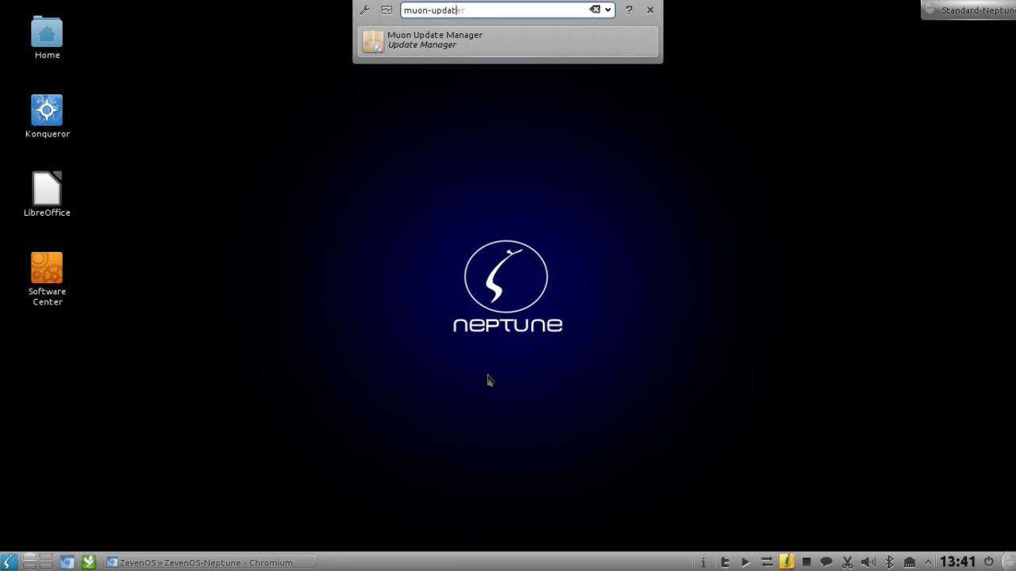
type("er")
key("Return")
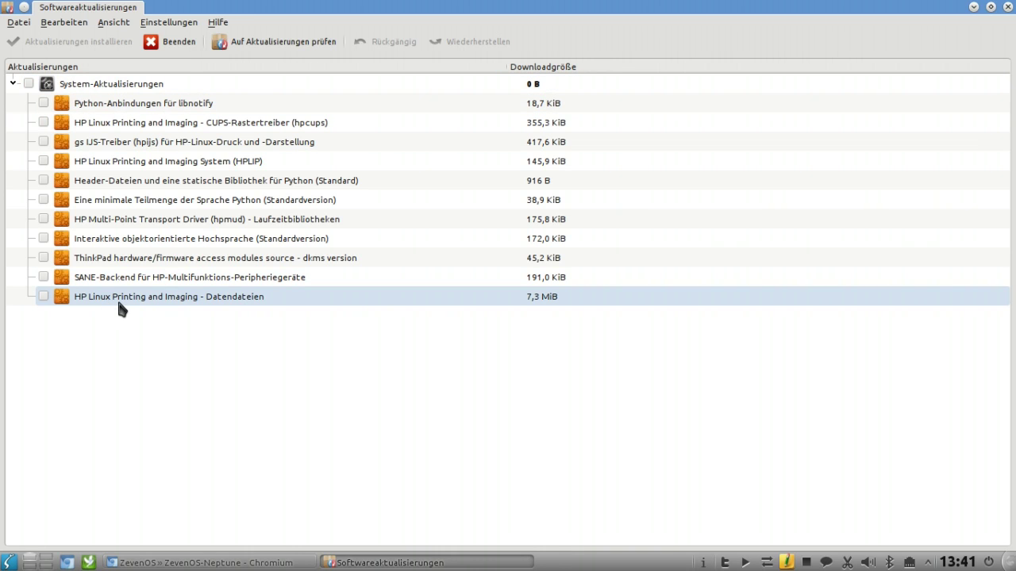
left_click(12, 83)
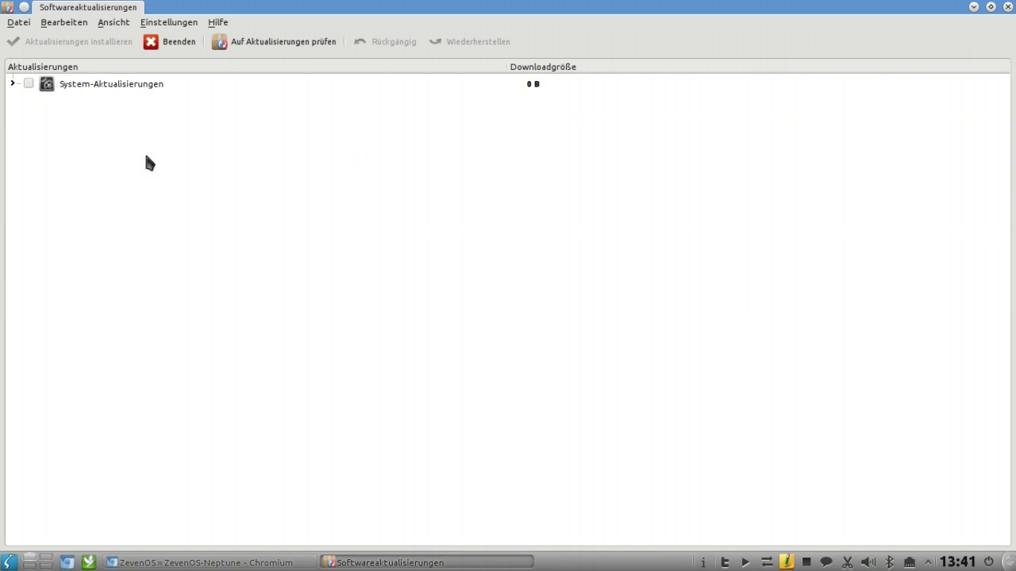
left_click(12, 83)
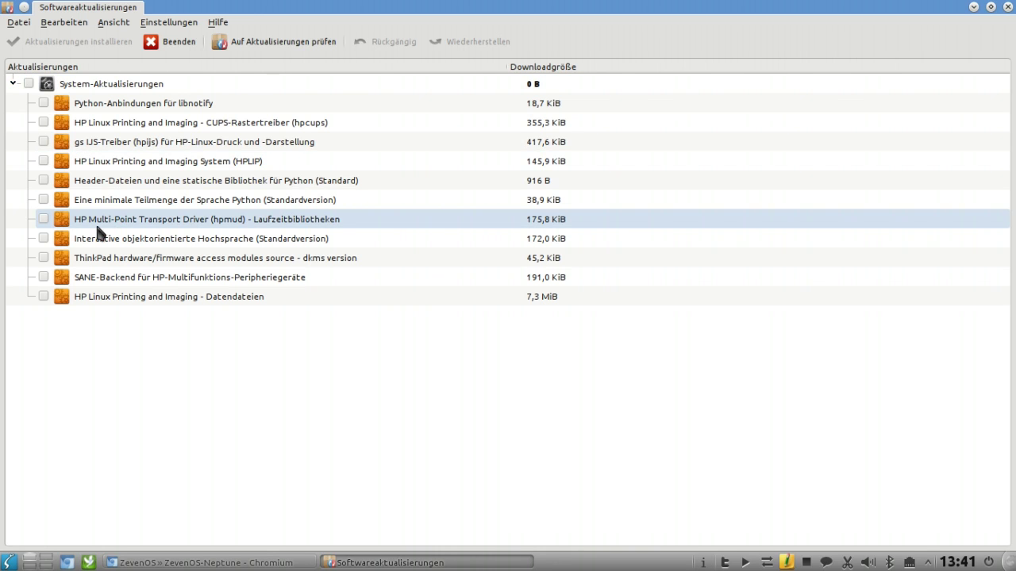
left_click(12, 83)
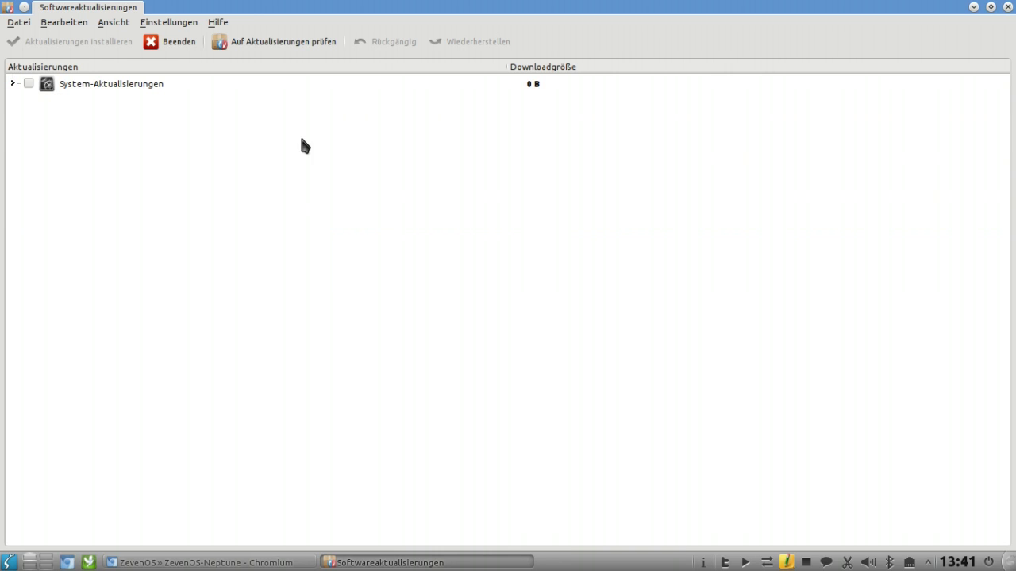
Close the updater, then view the download page's full-size Mate screenshot in Chromium and return
left_click(1006, 7)
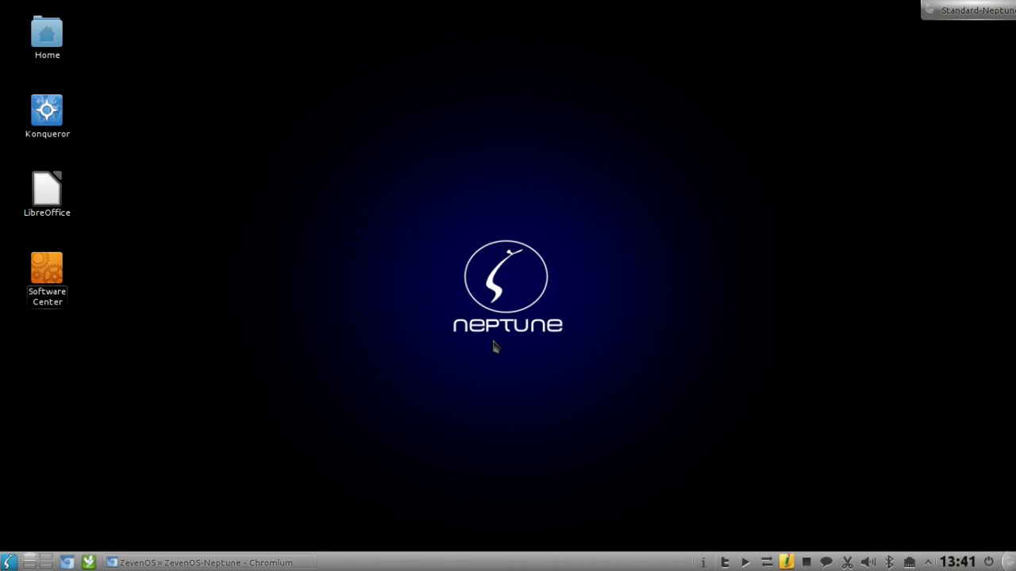
left_click(191, 562)
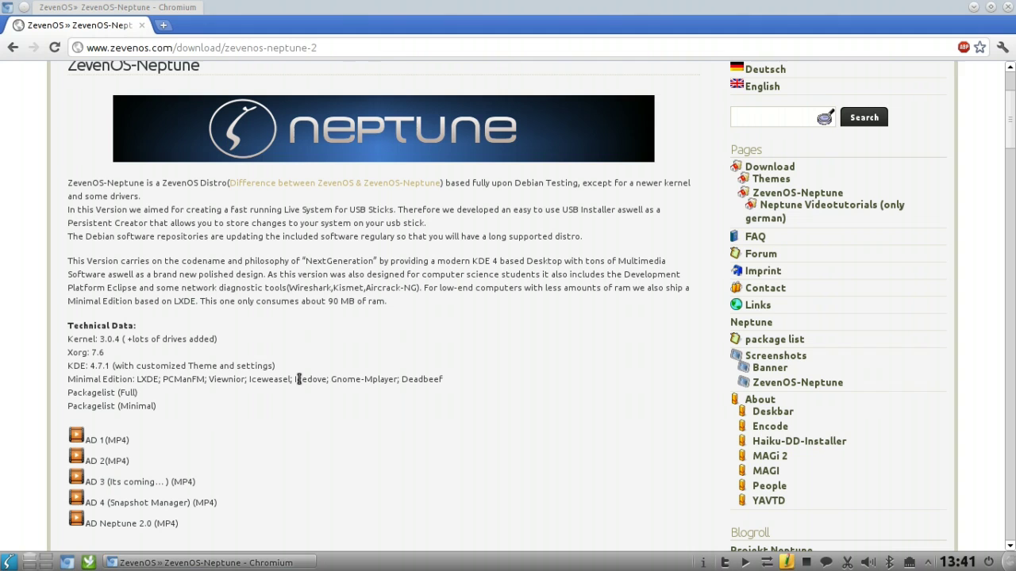
scroll(591, 360, "down", 5)
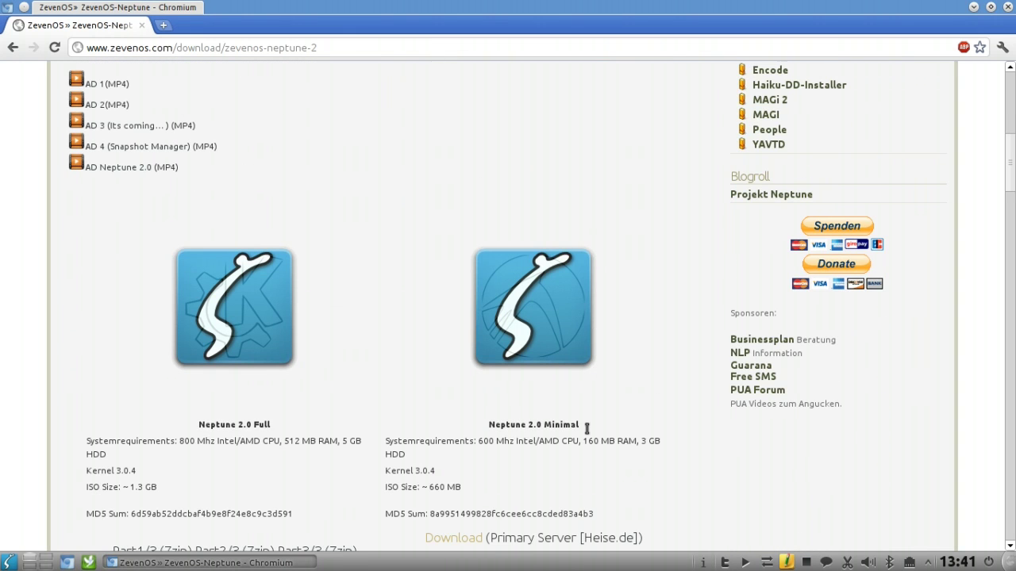
scroll(671, 447, "down", 1)
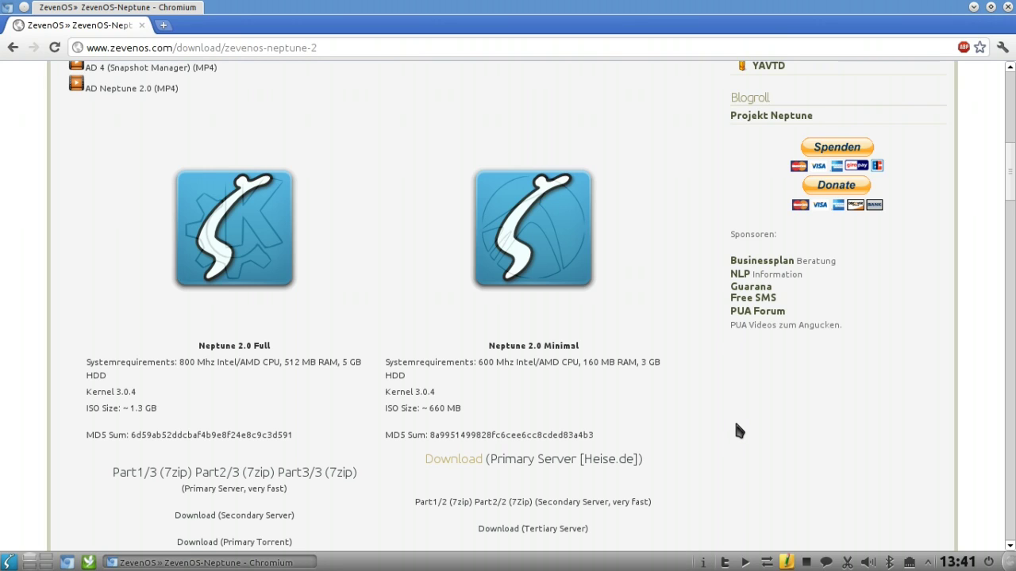
scroll(758, 442, "down", 4)
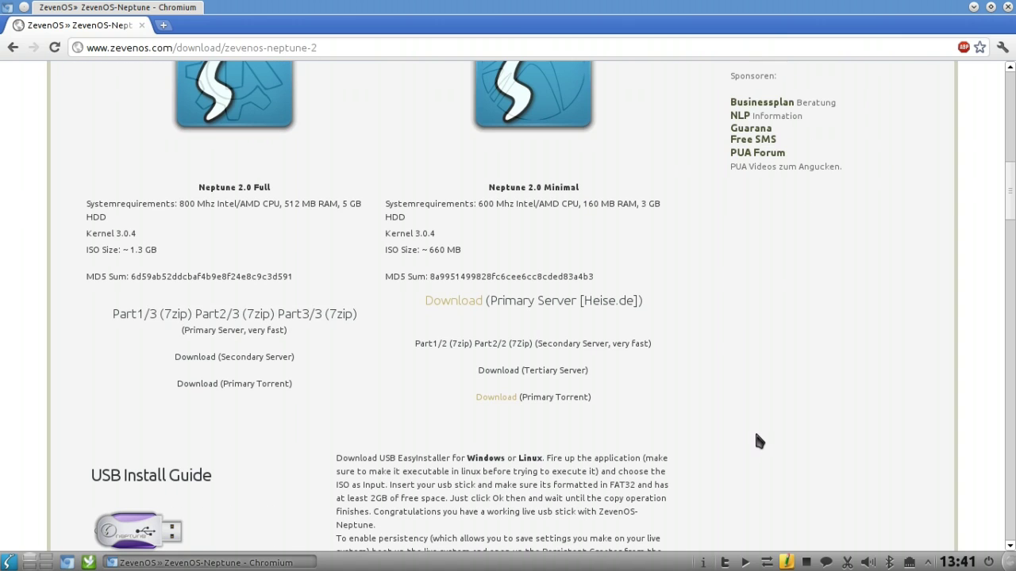
scroll(783, 429, "down", 12)
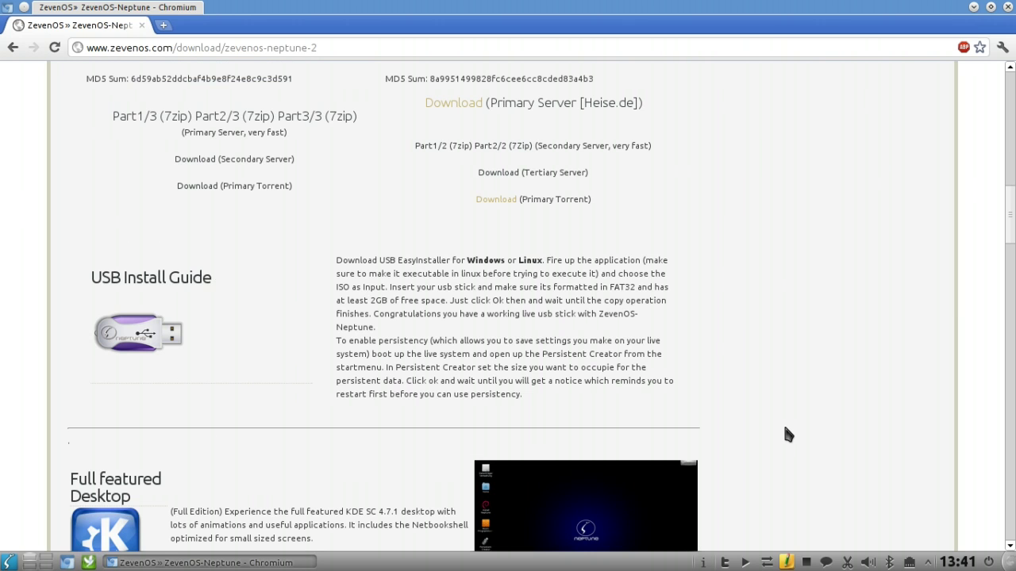
scroll(790, 436, "down", 15)
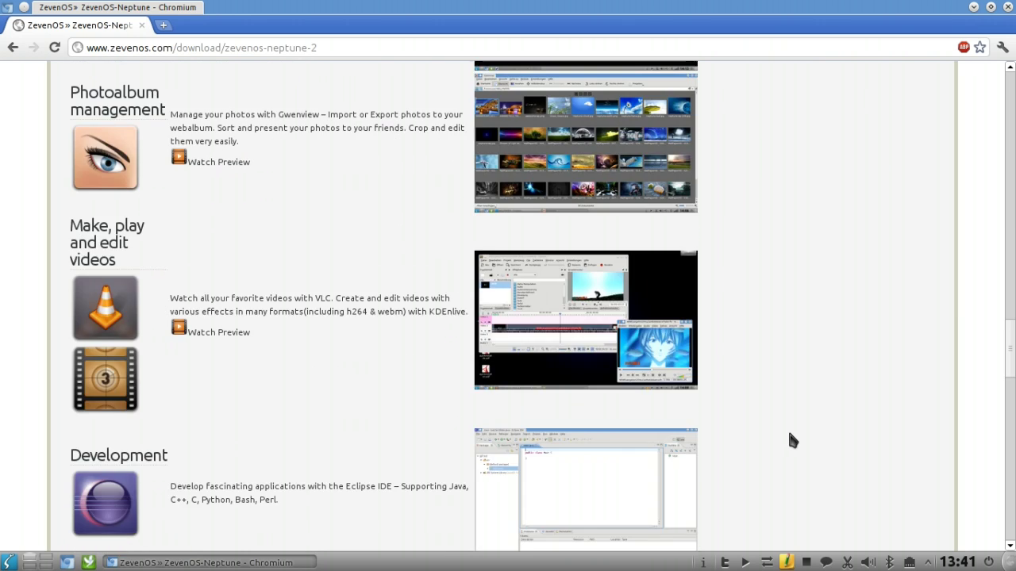
scroll(790, 436, "down", 12)
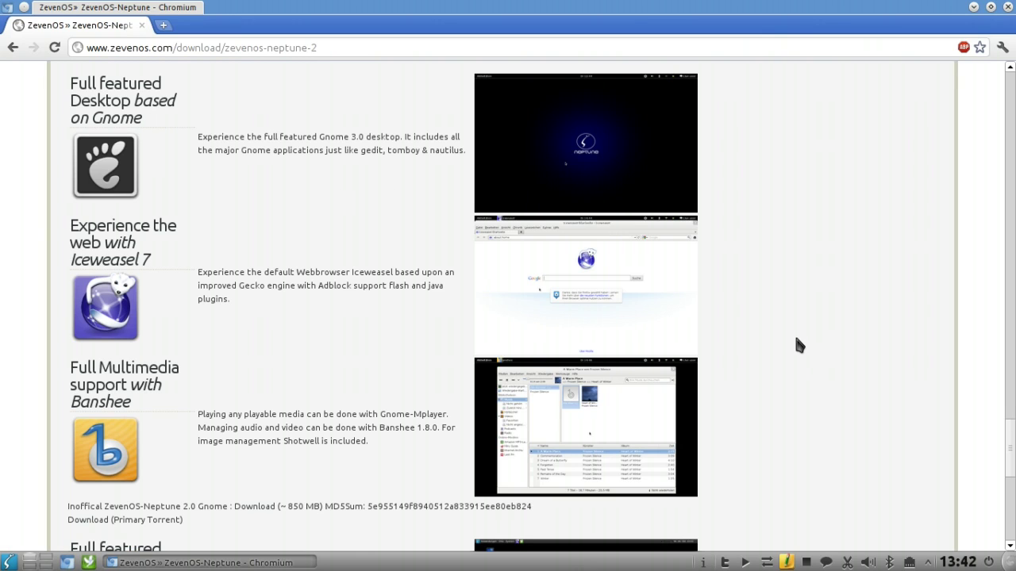
scroll(795, 338, "down", 5)
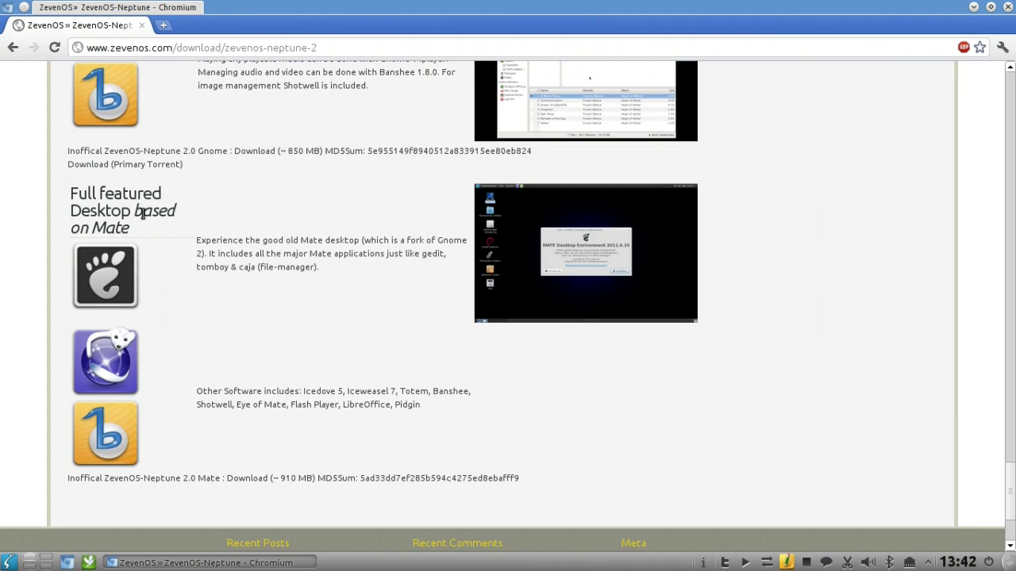
left_click(598, 290)
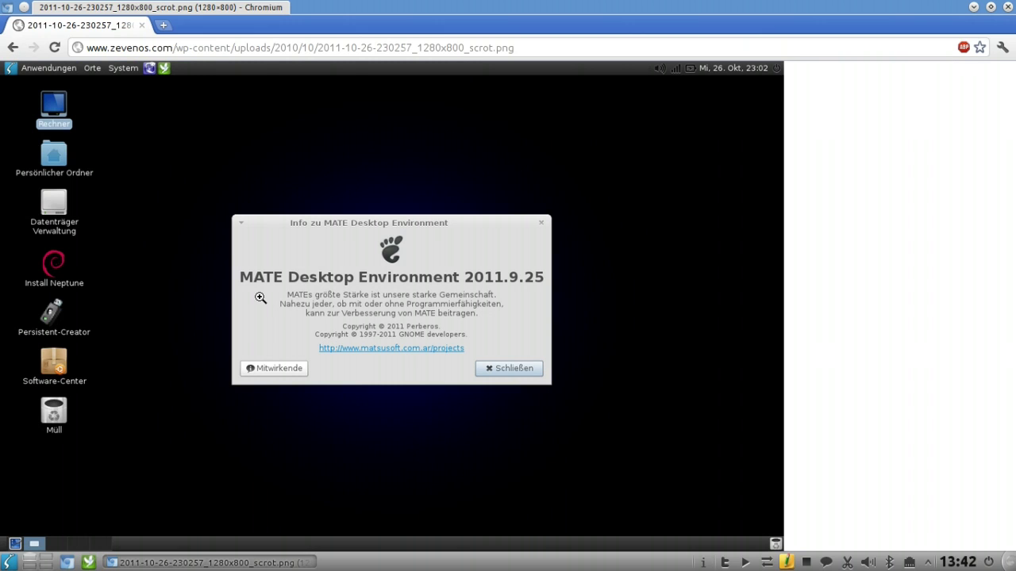
left_click(13, 48)
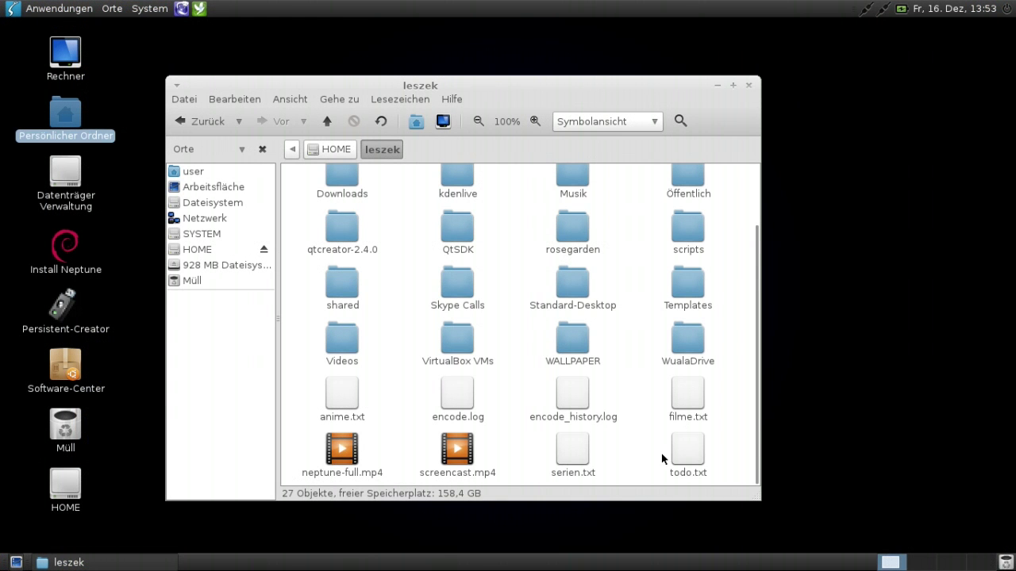
Minimise the file manager and open the Persönlicher Ordner home folder
left_click(717, 86)
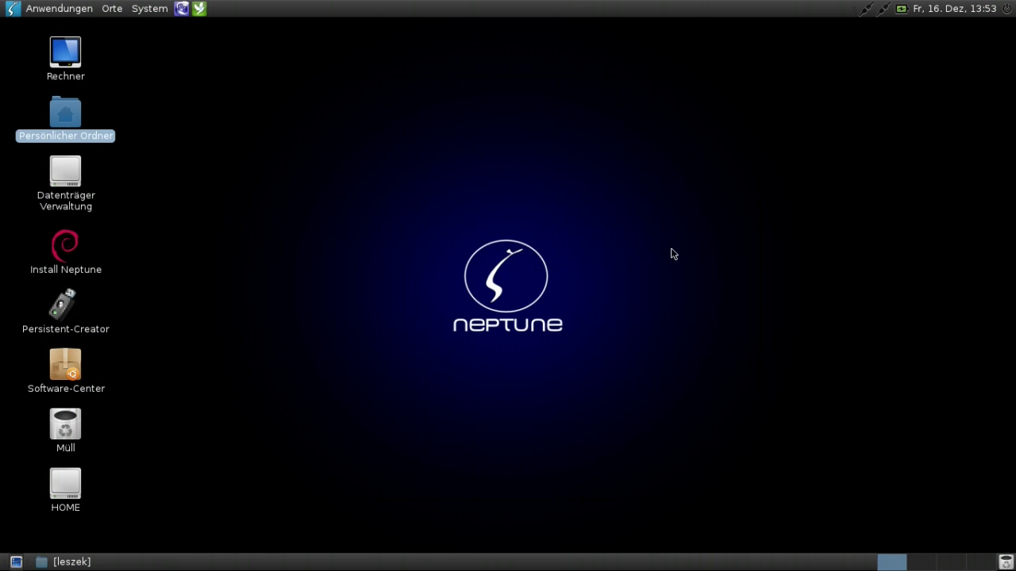
left_click(659, 350)
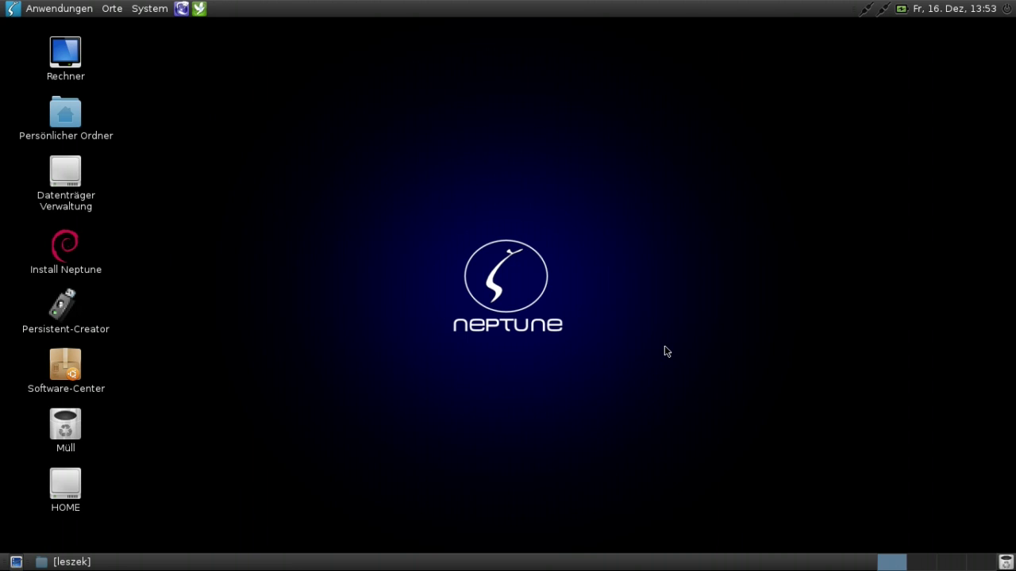
double_click(65, 113)
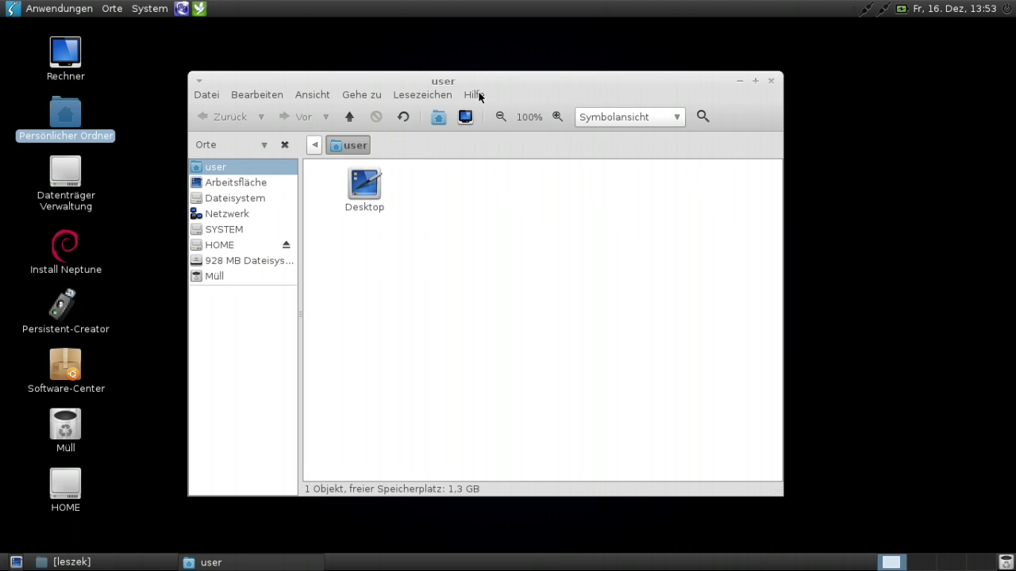
Read Caja's version information in the Hilfe > Info dialog, then close it
left_click(475, 96)
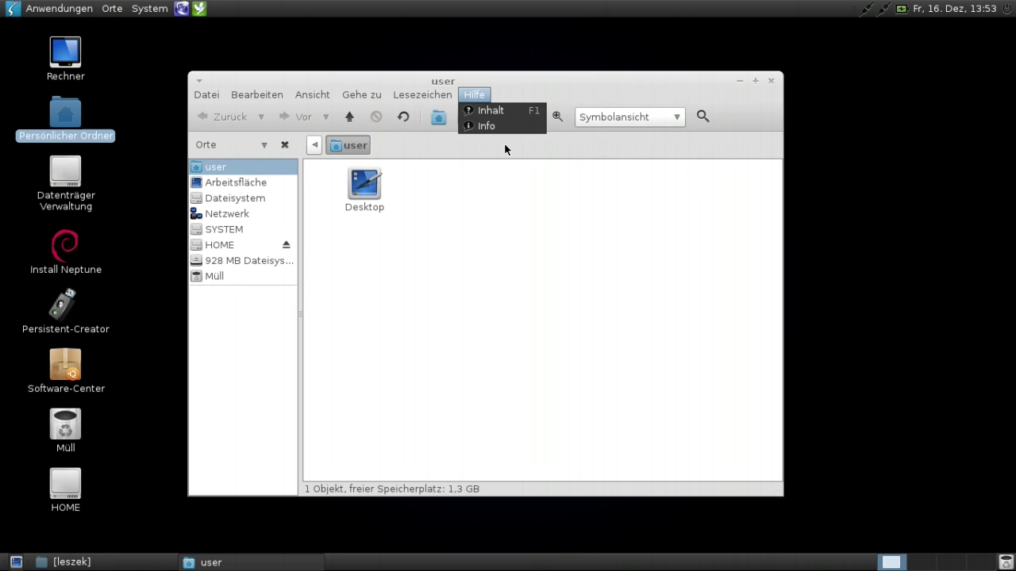
left_click(485, 127)
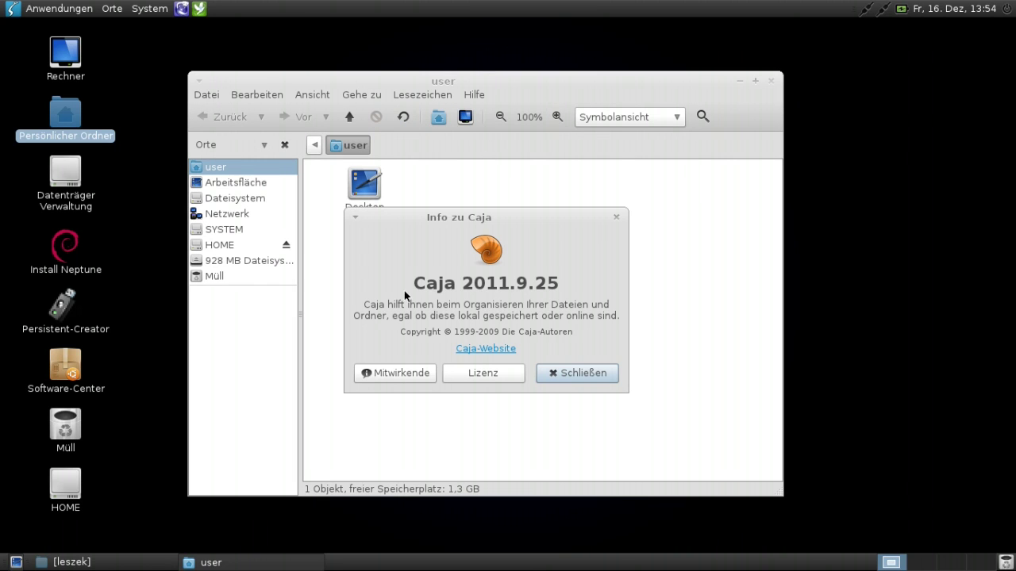
left_click_drag(413, 282, 498, 283)
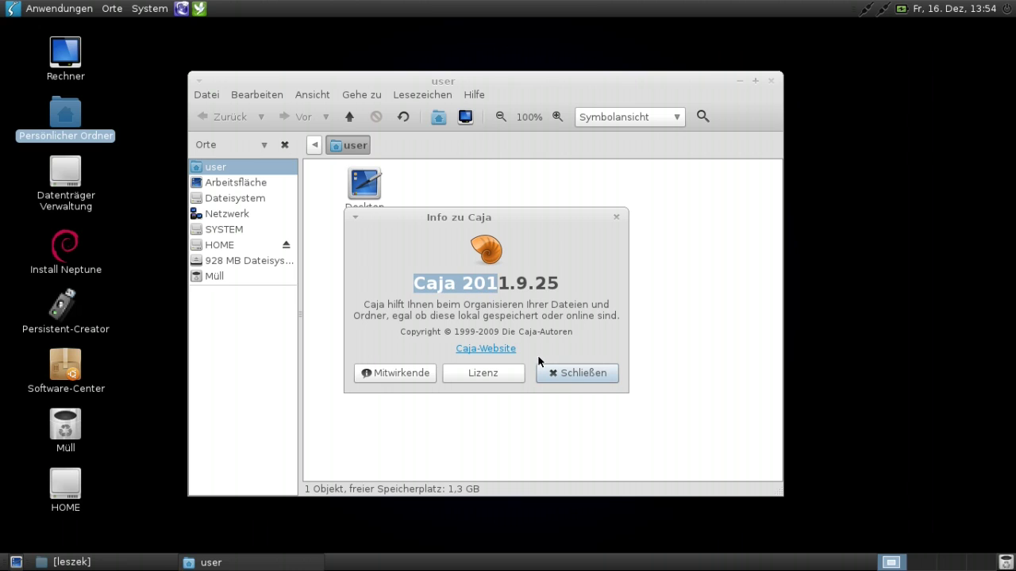
left_click(462, 282)
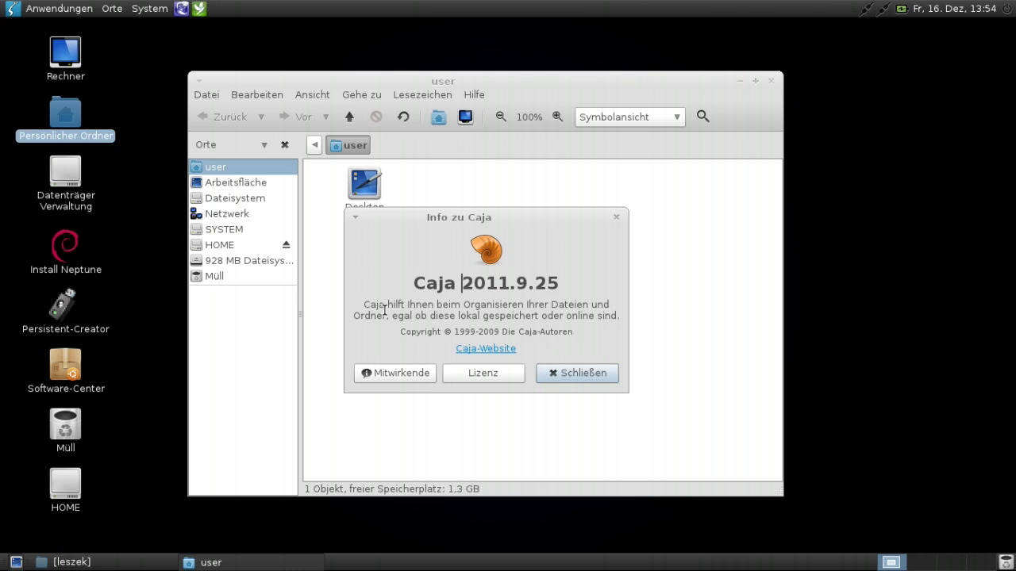
left_click_drag(363, 305, 635, 300)
left_click(522, 306)
left_click(580, 373)
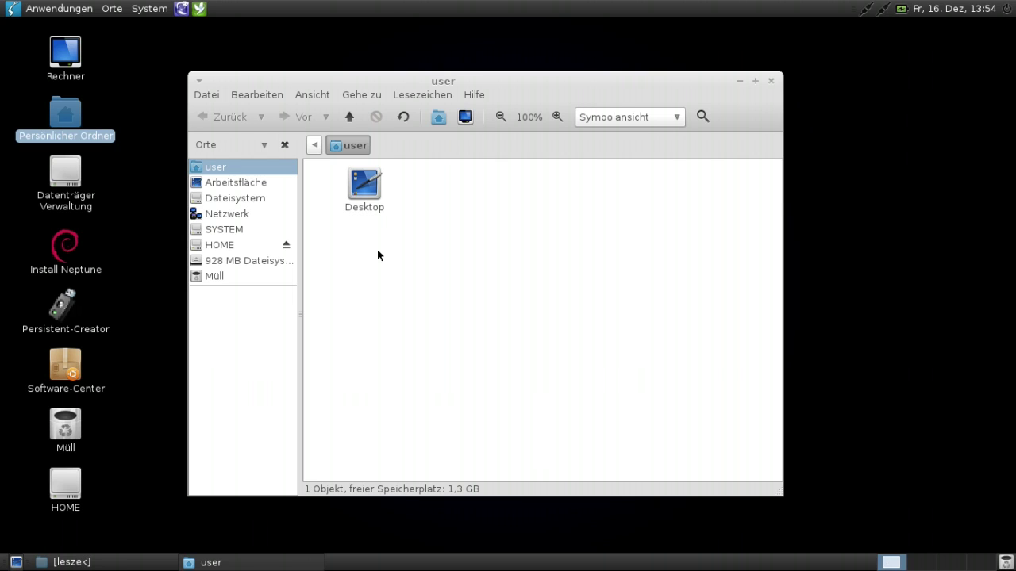
Try a second folder tab, then switch the folder to list view and back to icons
left_click(305, 96)
left_click(305, 97)
key("ctrl+t")
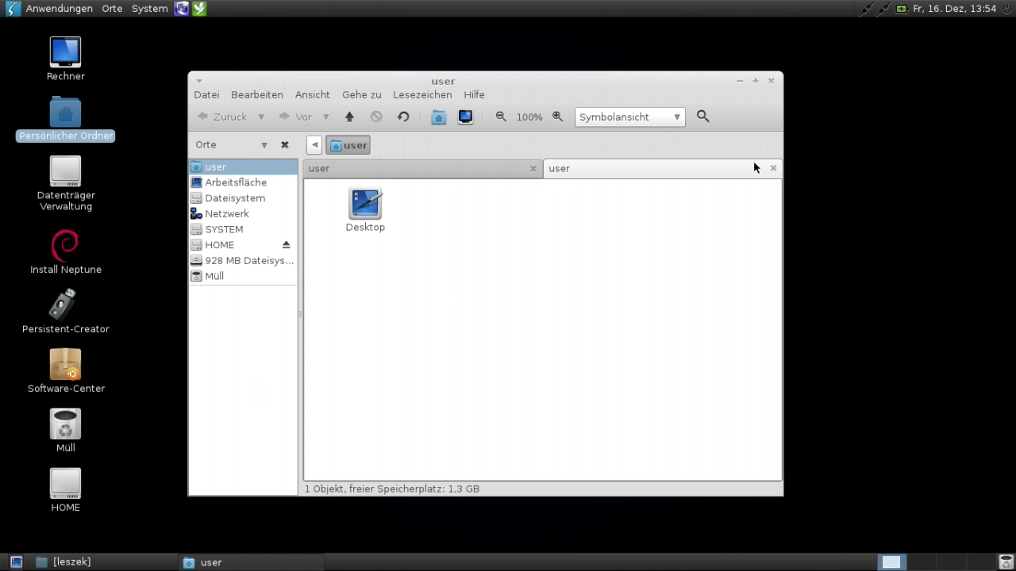
left_click(772, 168)
left_click_drag(388, 80, 383, 107)
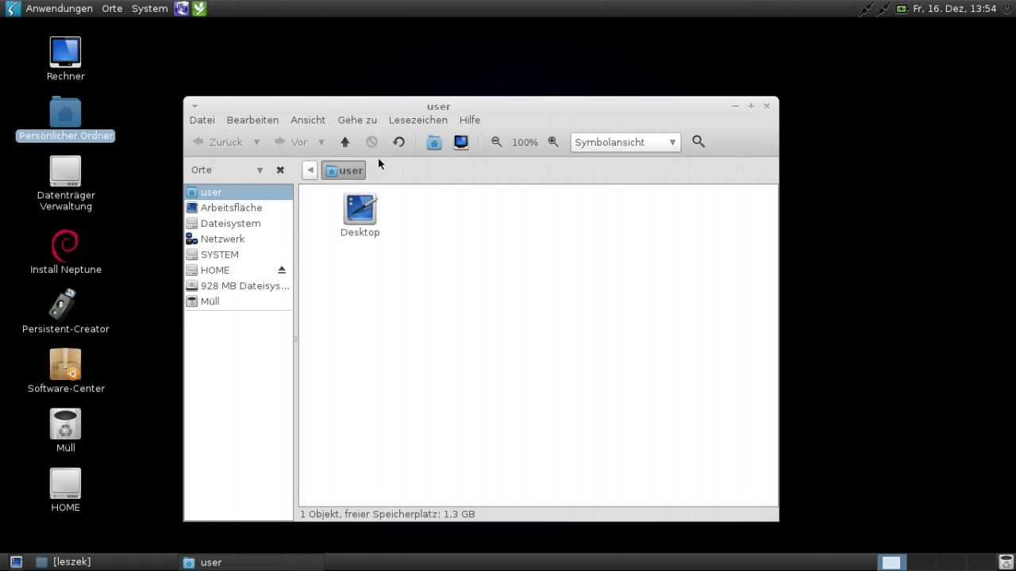
left_click(308, 119)
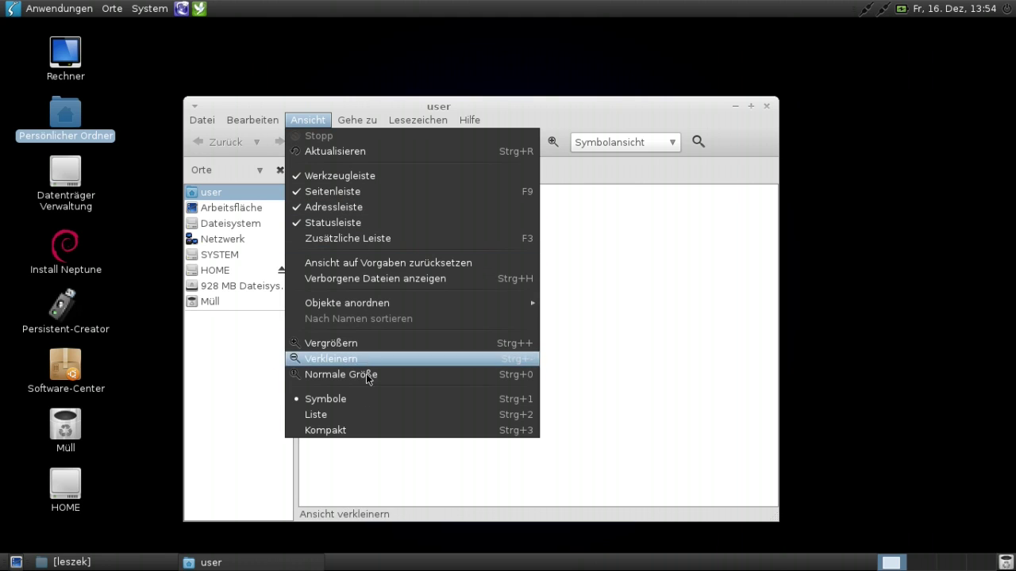
left_click(363, 415)
left_click(308, 120)
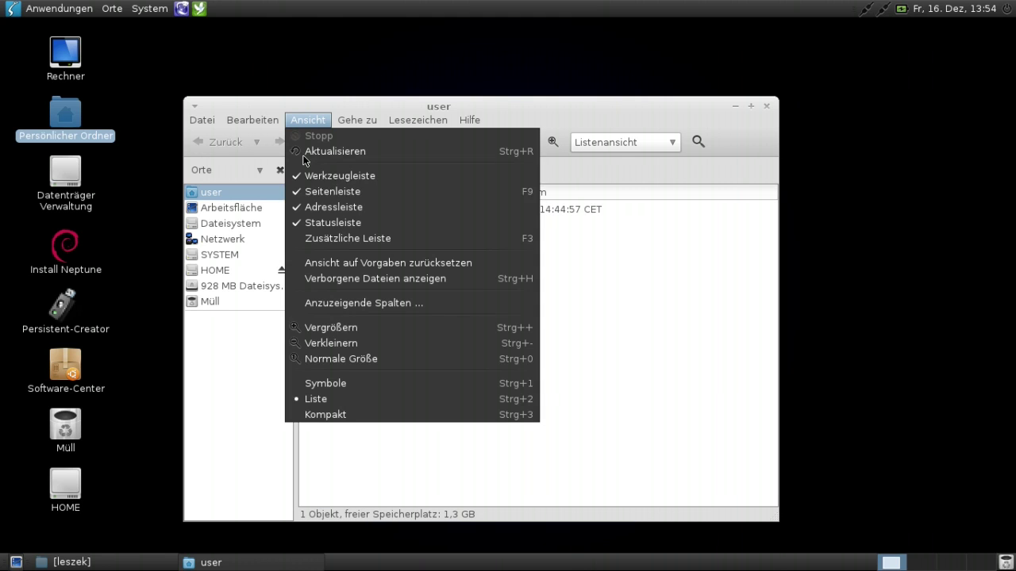
left_click(341, 383)
left_click_drag(733, 104, 768, 95)
Close the user folder, reopen the home folder from Orte, and close it too
left_click(801, 97)
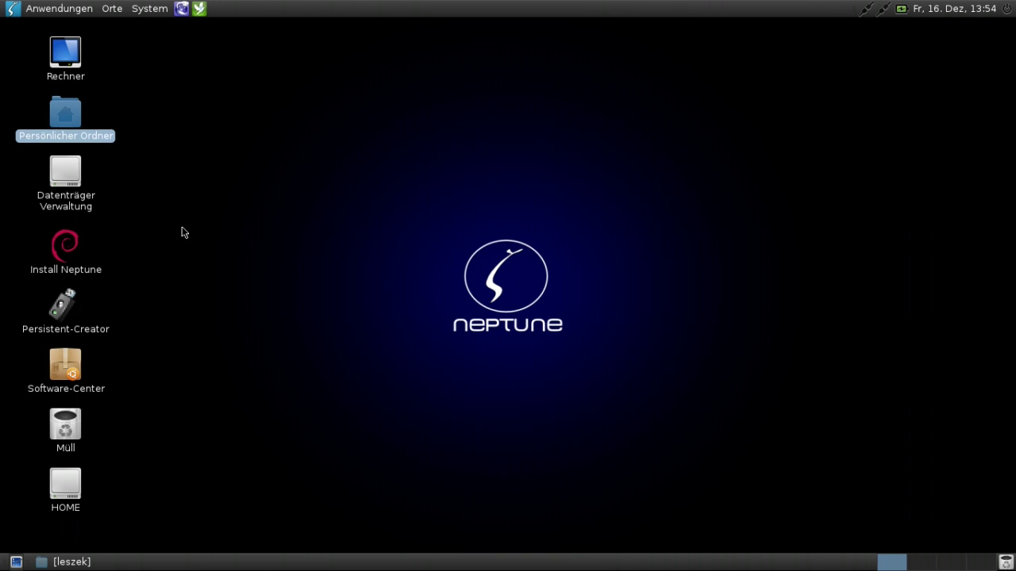
left_click(112, 8)
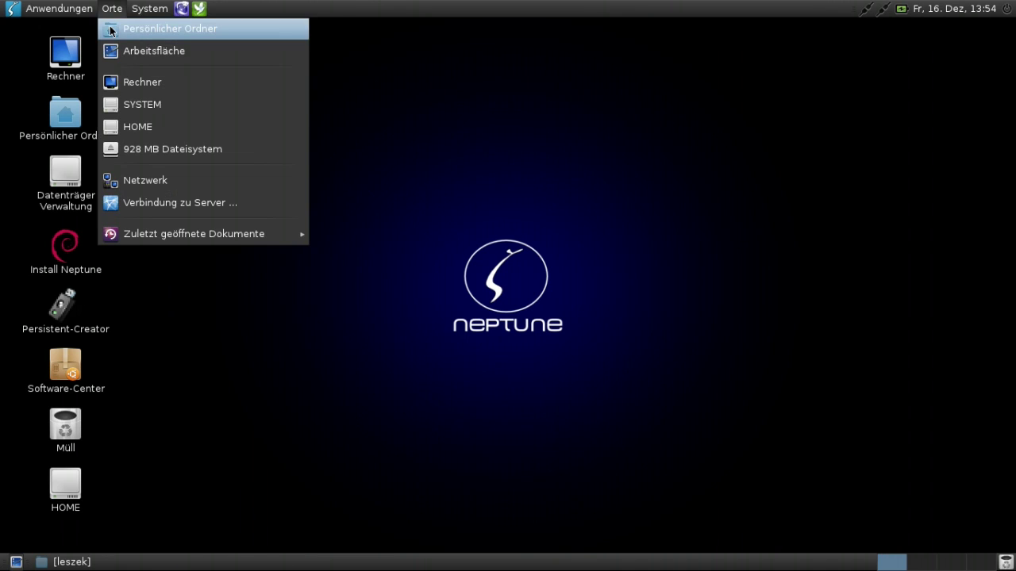
left_click(159, 29)
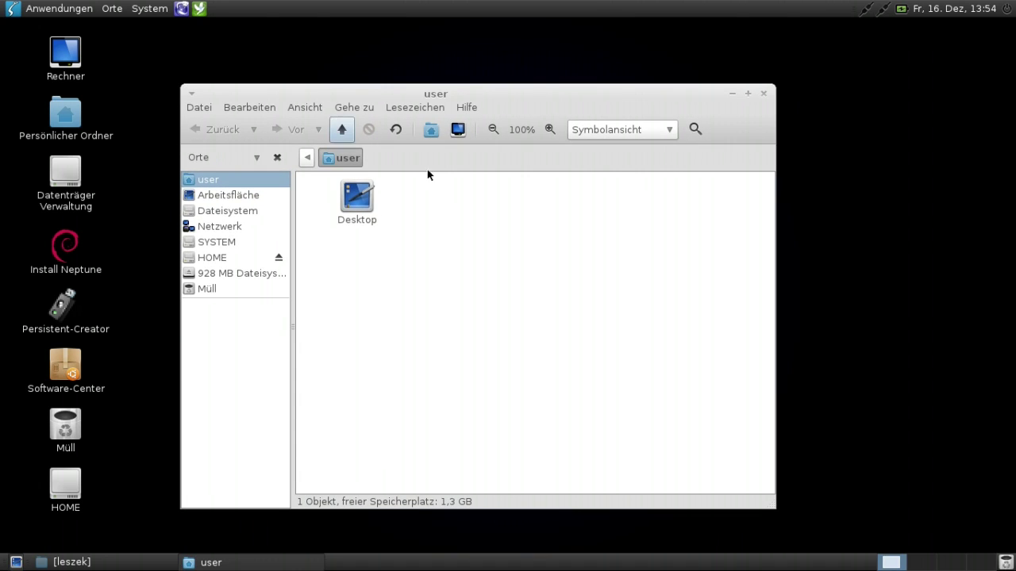
left_click(763, 93)
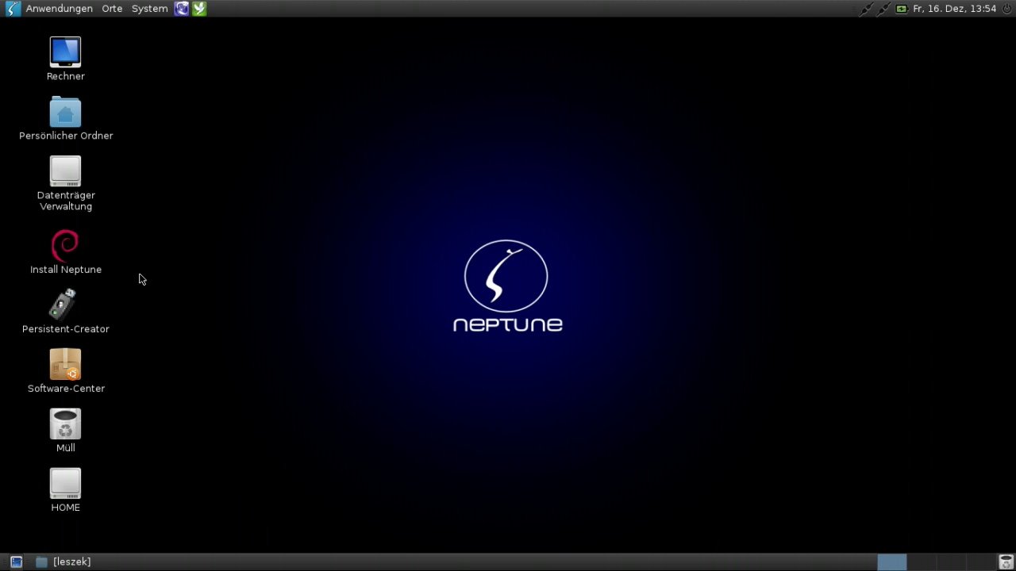
left_click(62, 303)
double_click(66, 315)
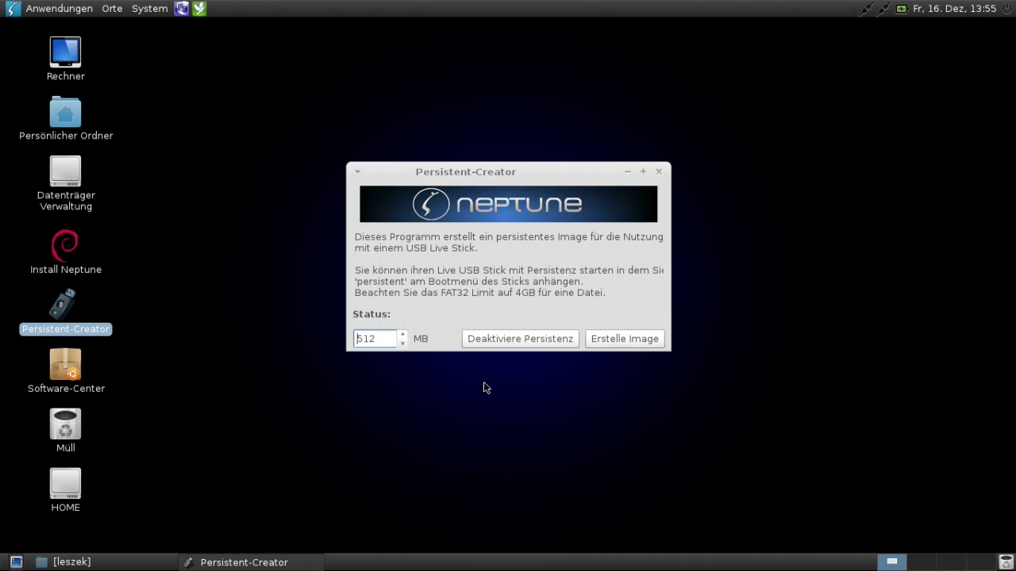
double_click(381, 338)
left_click(659, 172)
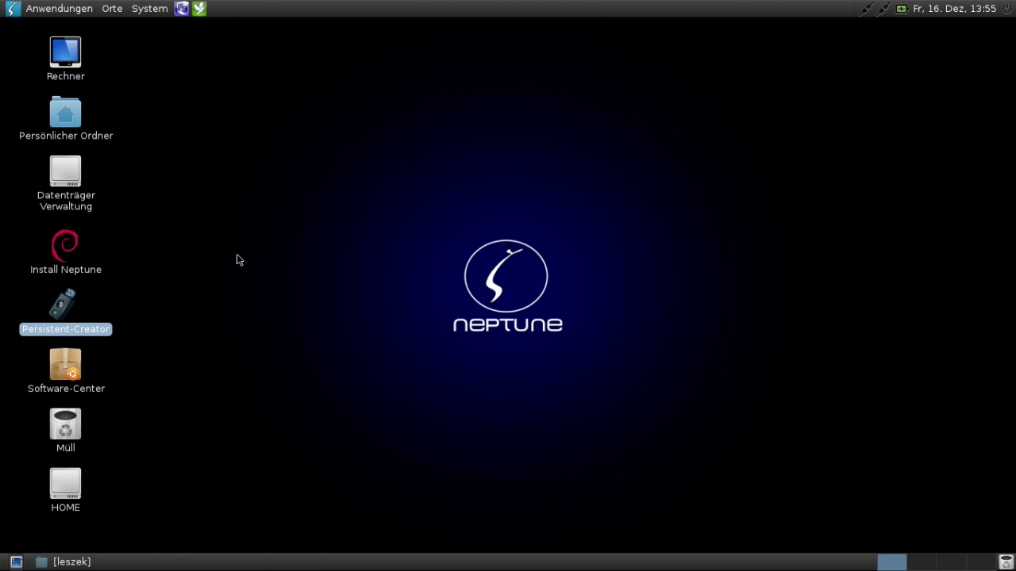
left_click(163, 195)
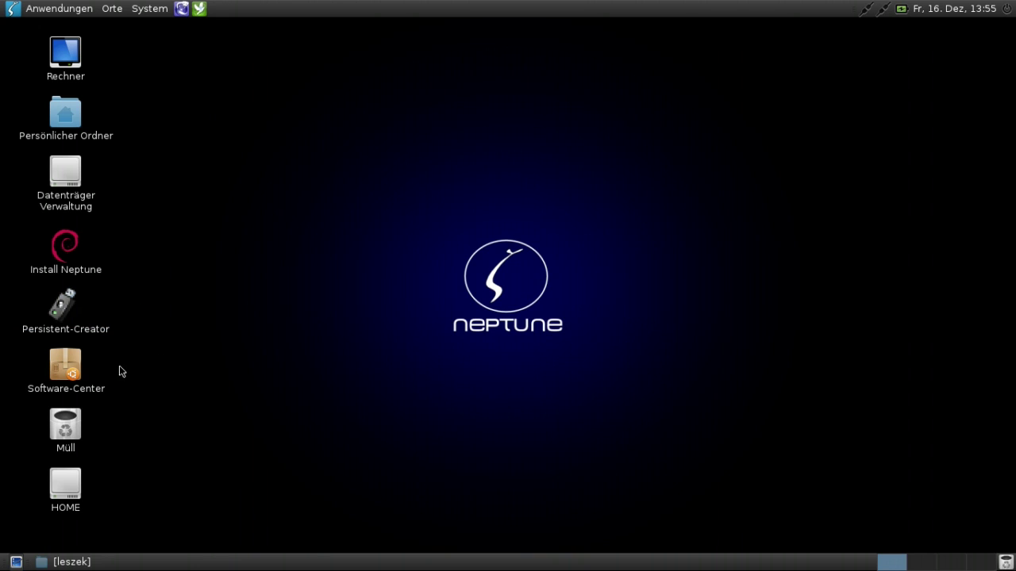
double_click(62, 367)
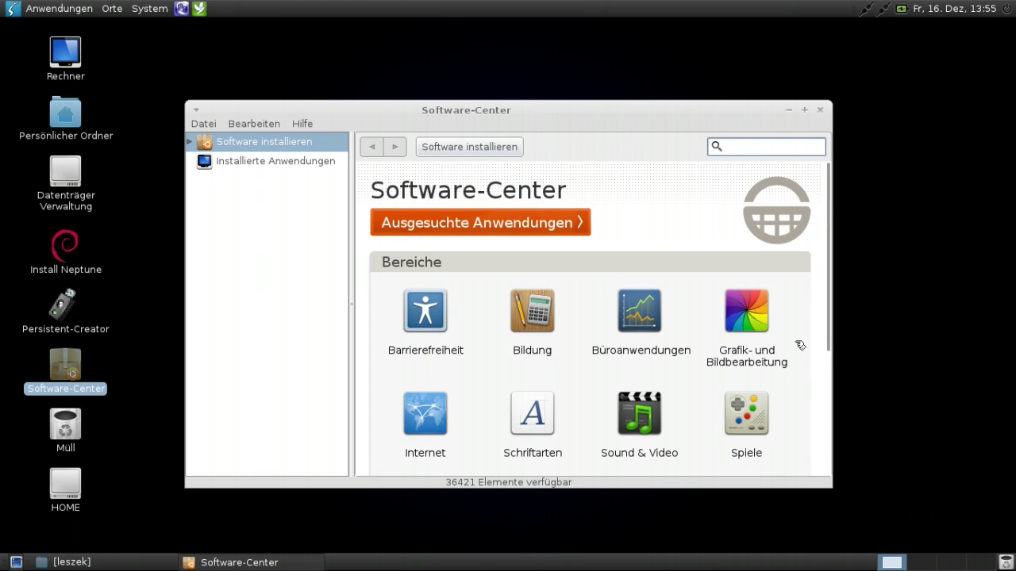
scroll(801, 361, "down", 5)
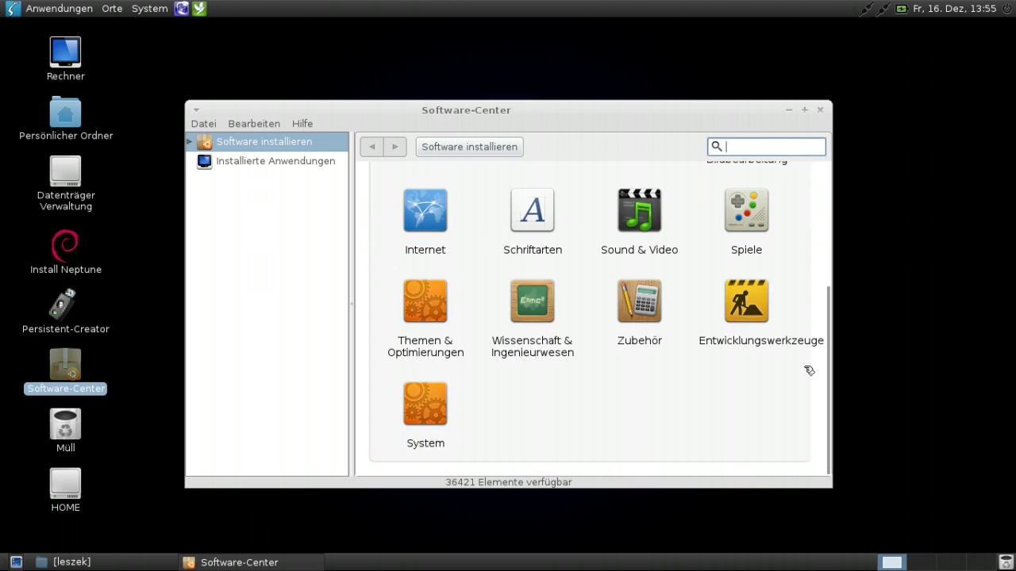
scroll(807, 368, "up", 5)
scroll(808, 373, "down", 4)
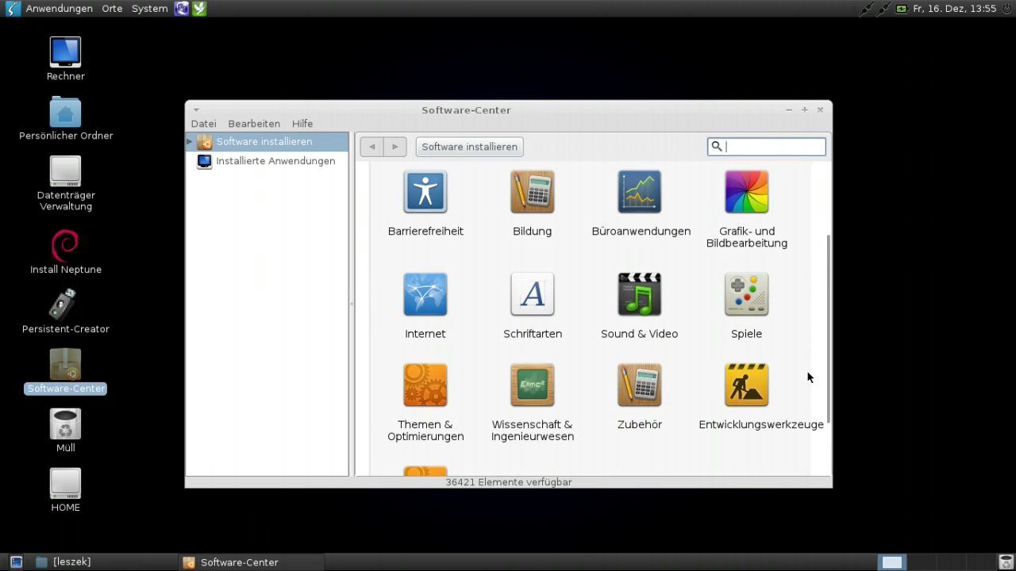
scroll(808, 374, "down", 1)
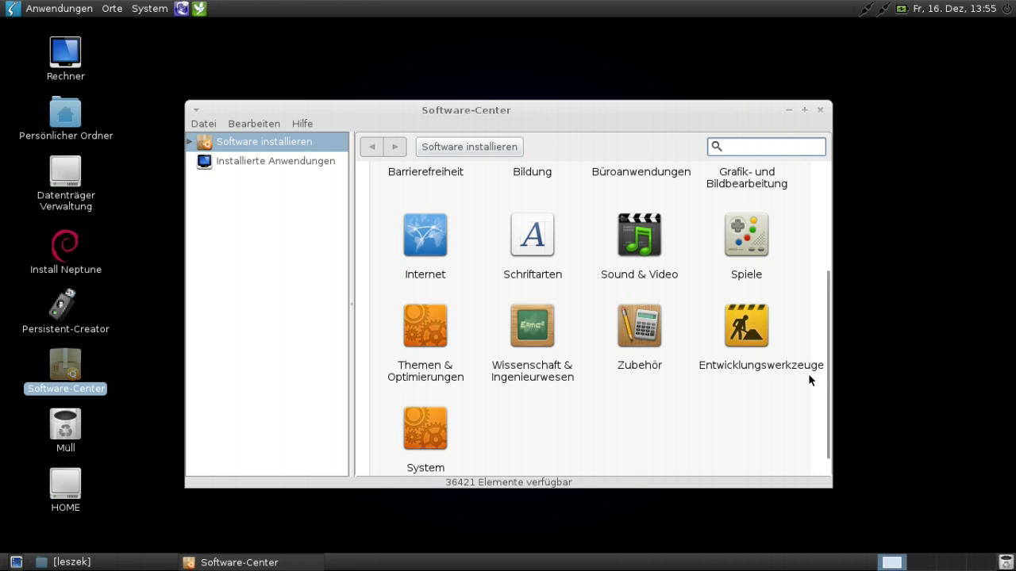
left_click(647, 242)
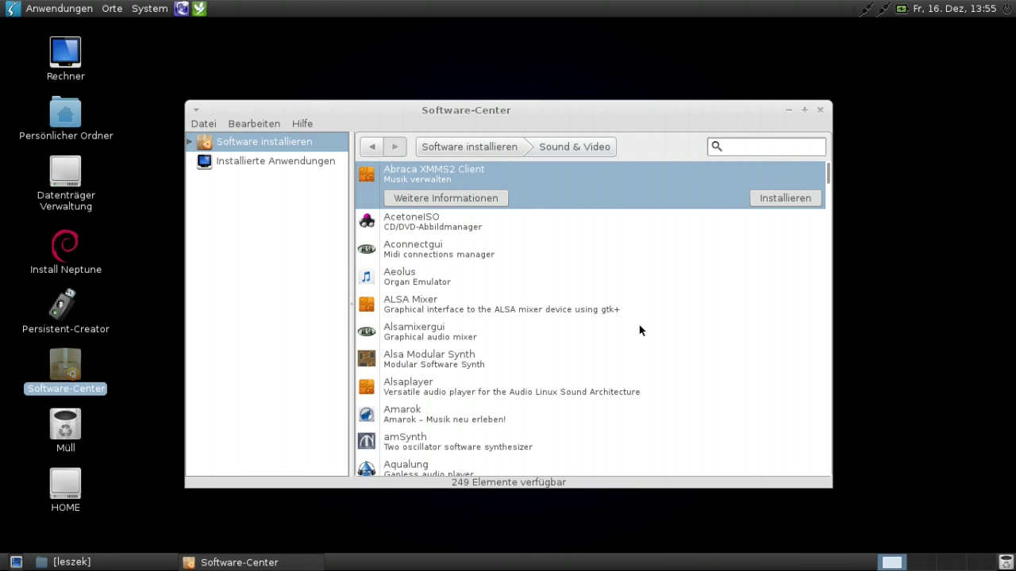
left_click_drag(477, 115, 455, 100)
scroll(589, 274, "down", 5)
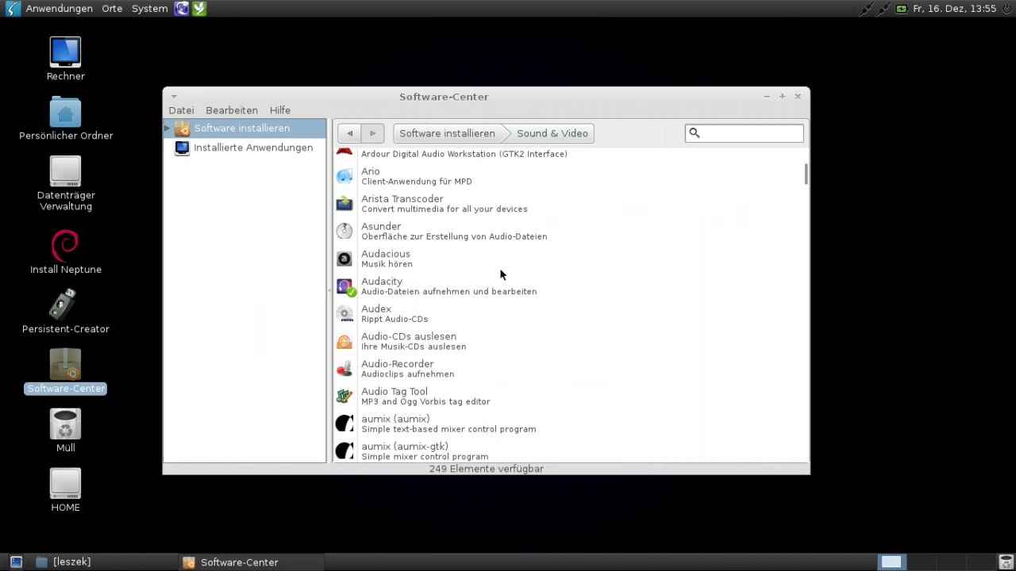
left_click(429, 270)
left_click(423, 284)
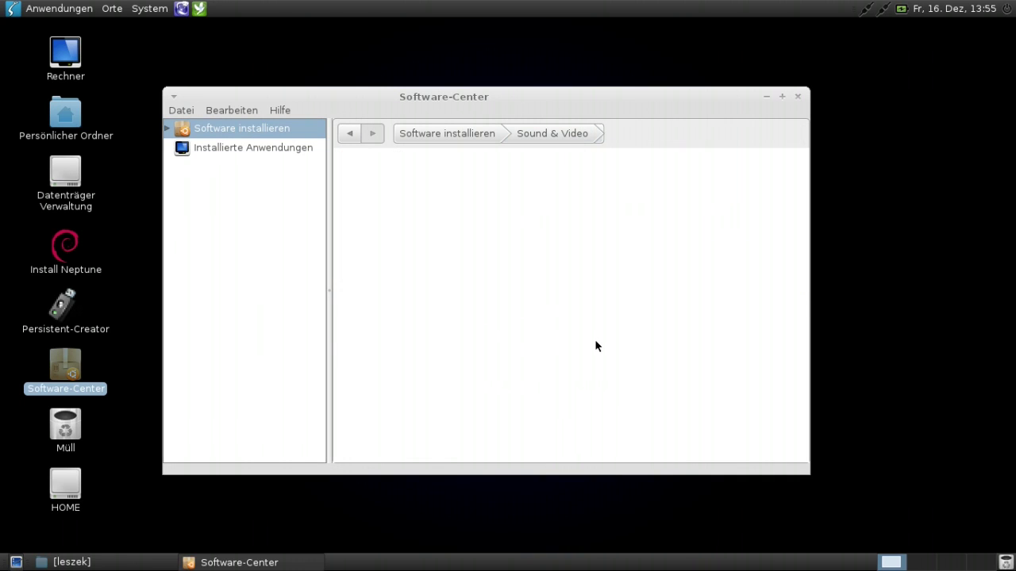
scroll(652, 324, "down", 3)
scroll(580, 361, "down", 2)
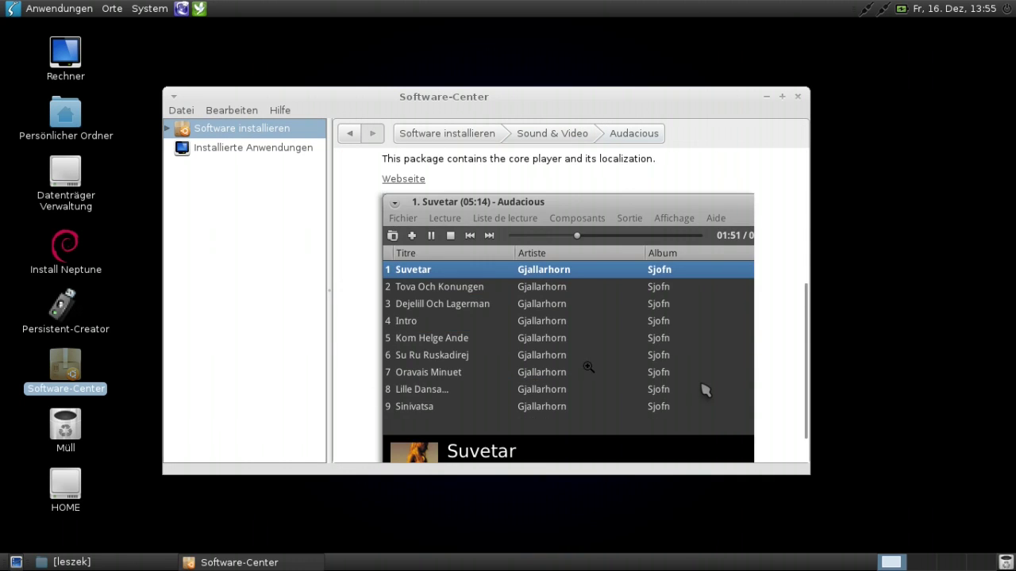
scroll(578, 360, "up", 1)
scroll(577, 359, "up", 4)
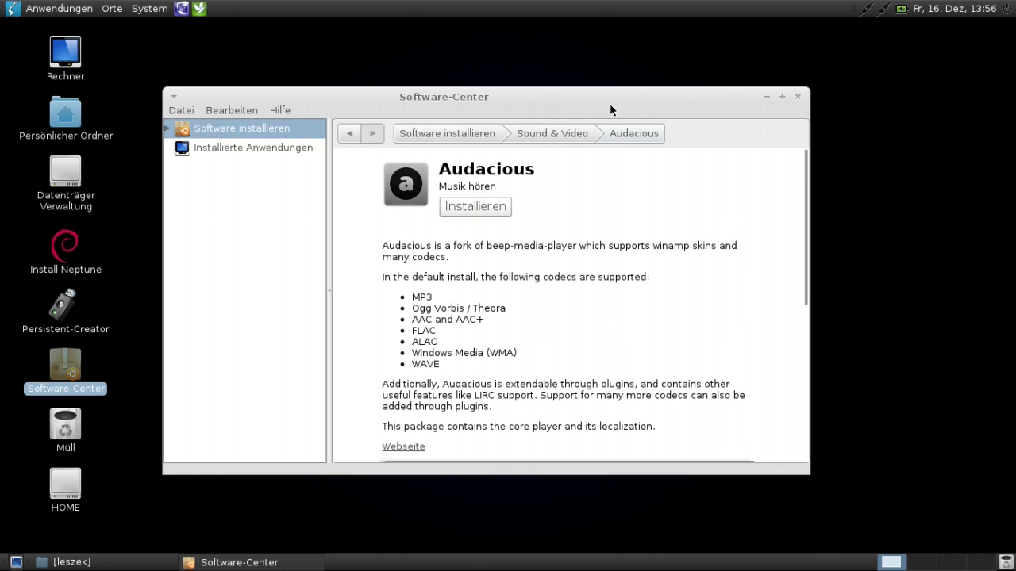
left_click(798, 96)
left_click(140, 9)
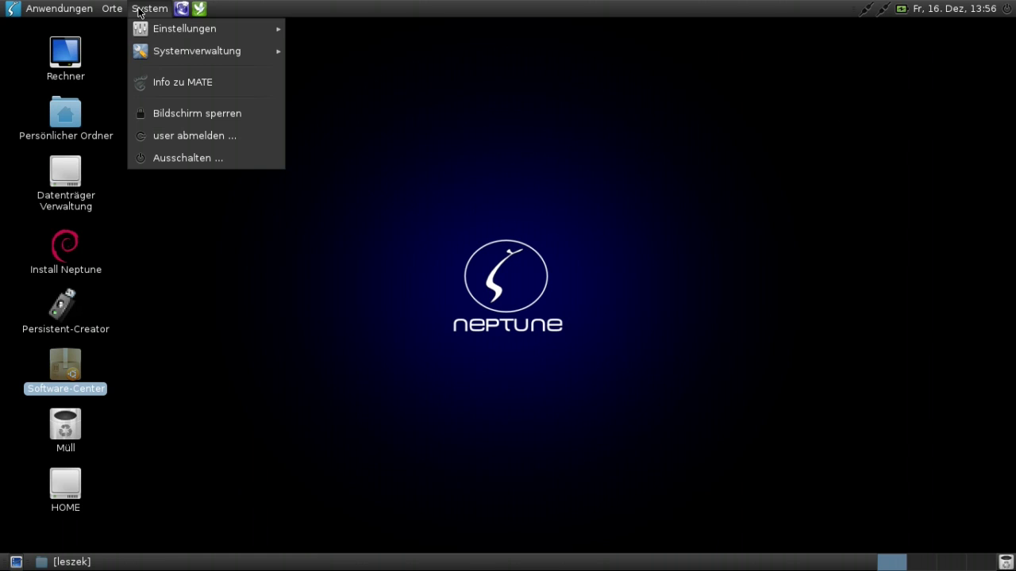
mouse_move(157, 58)
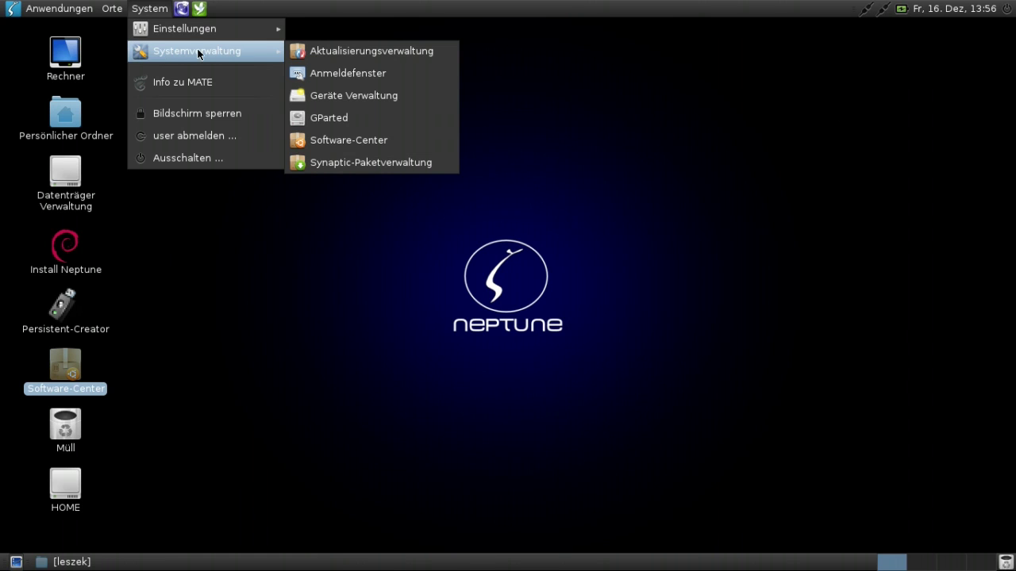
left_click(354, 163)
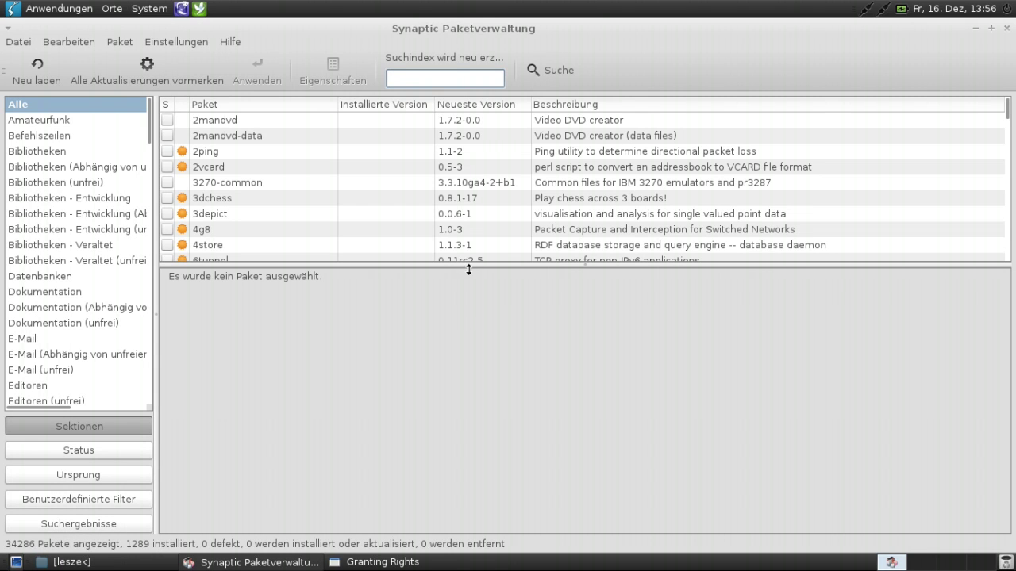
left_click_drag(468, 270, 460, 387)
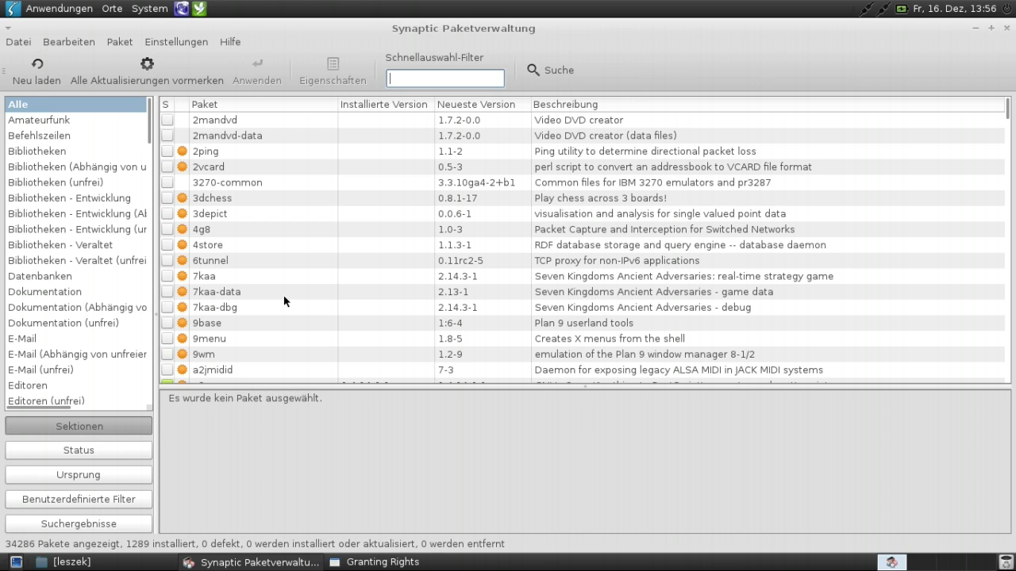
left_click(1006, 32)
left_click(150, 9)
mouse_move(149, 62)
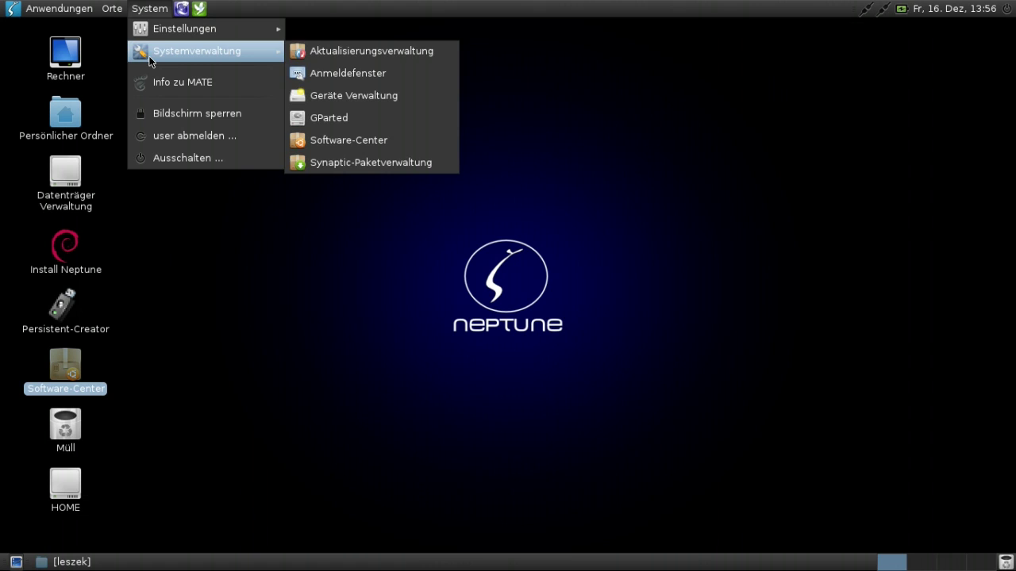
left_click(411, 79)
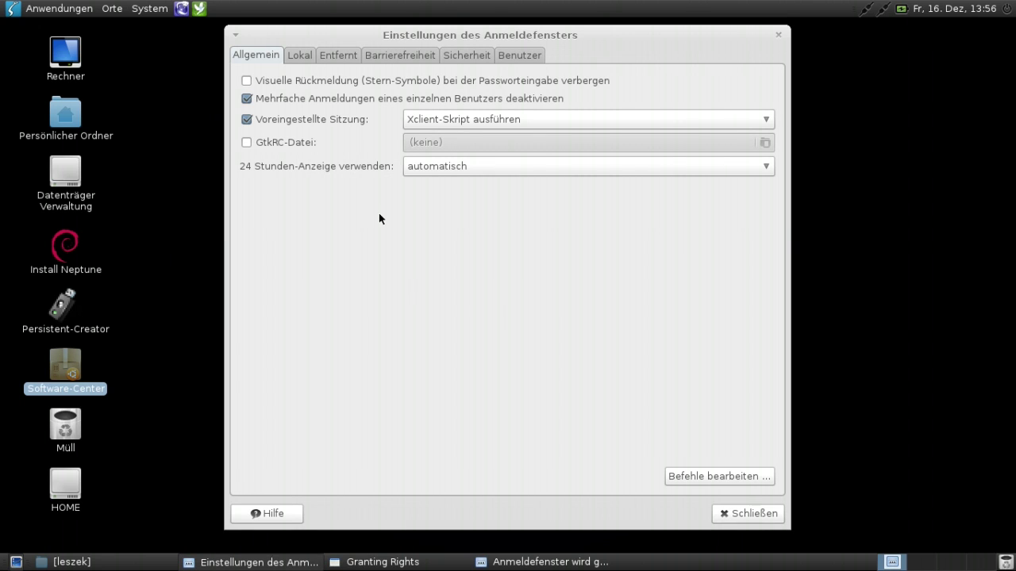
left_click(297, 54)
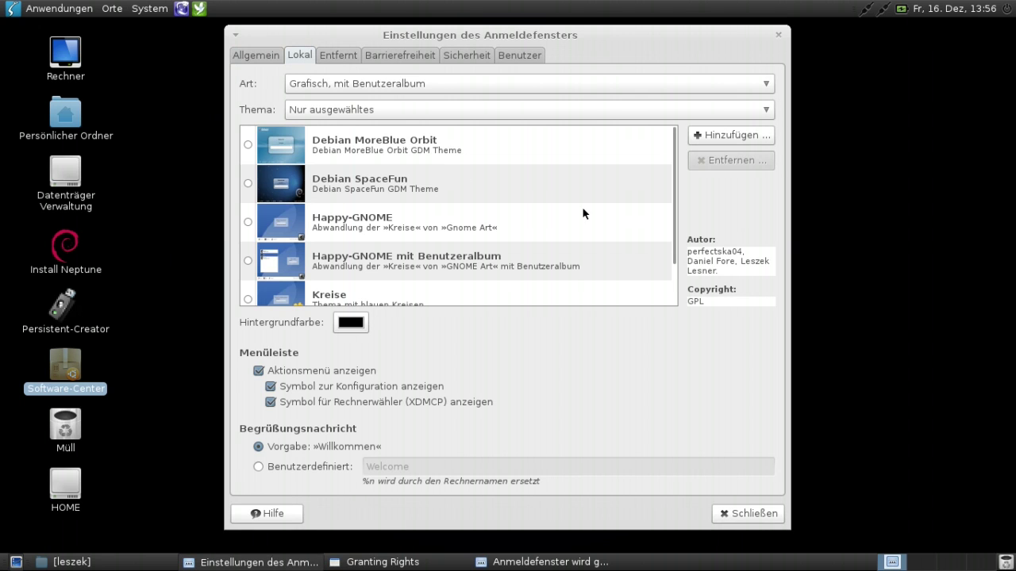
scroll(591, 215, "down", 2)
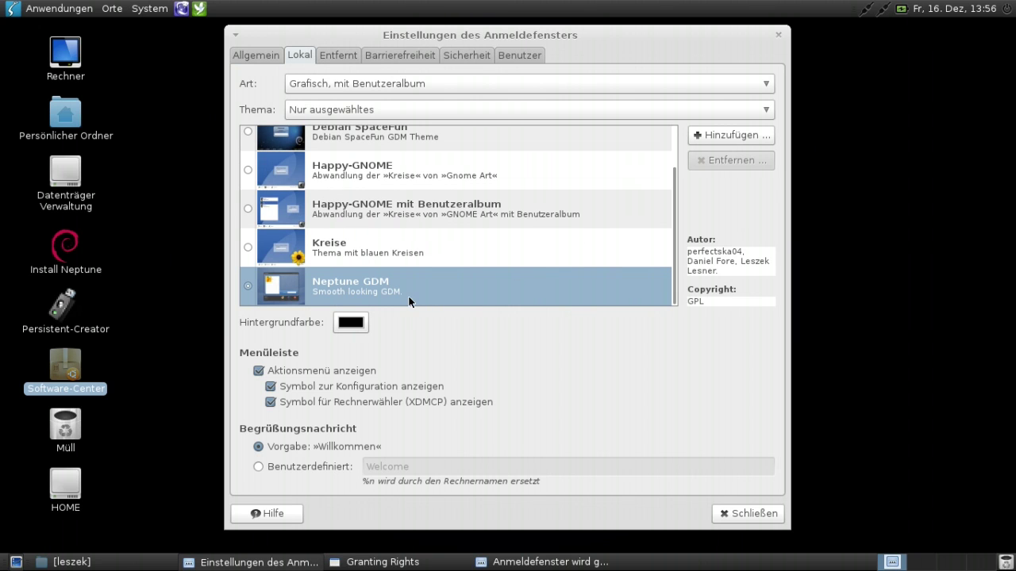
scroll(529, 242, "up", 1)
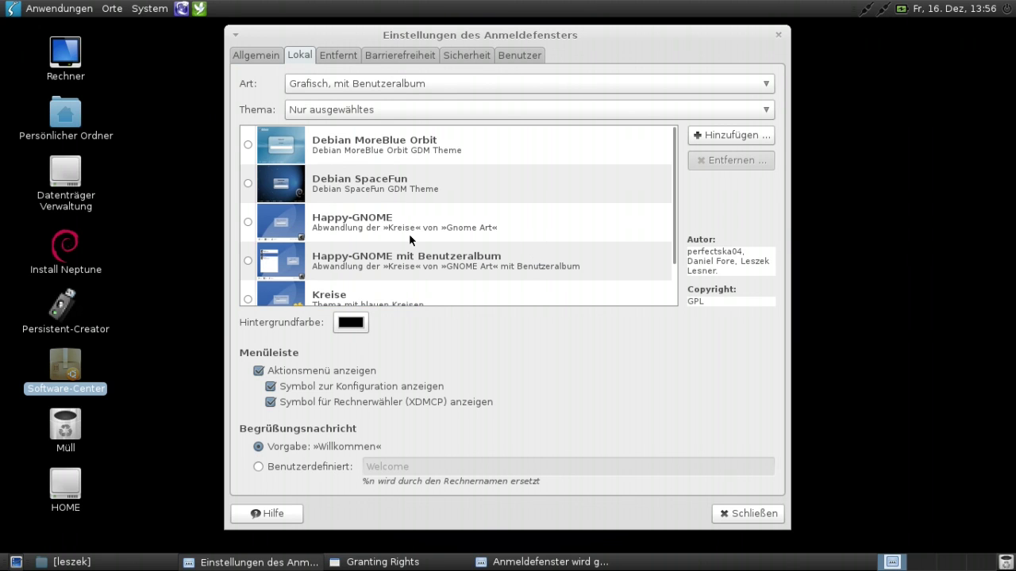
scroll(461, 276, "down", 1)
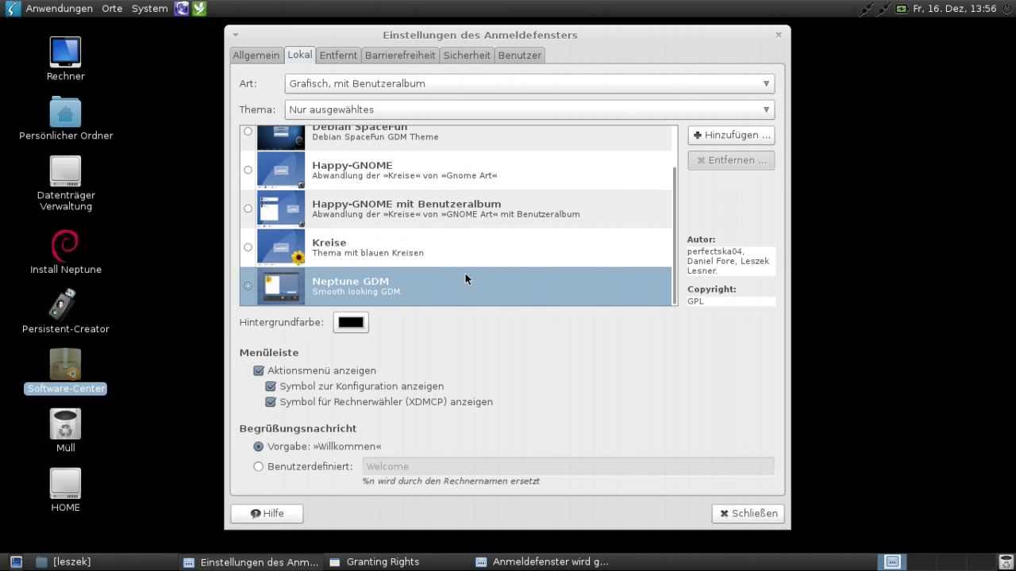
left_click(343, 58)
left_click(382, 58)
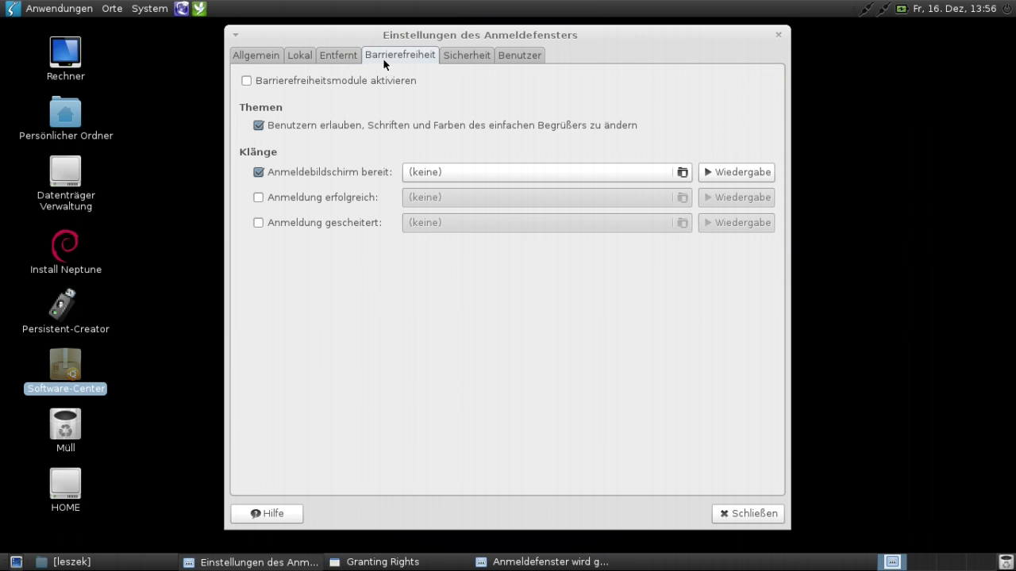
left_click(480, 59)
left_click(518, 55)
left_click(249, 59)
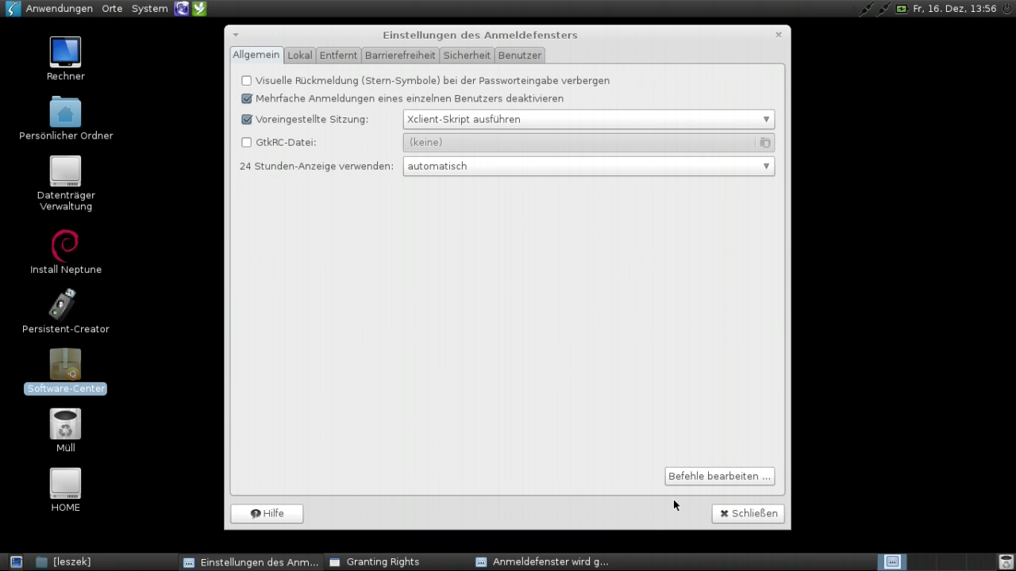
left_click(734, 513)
left_click(137, 11)
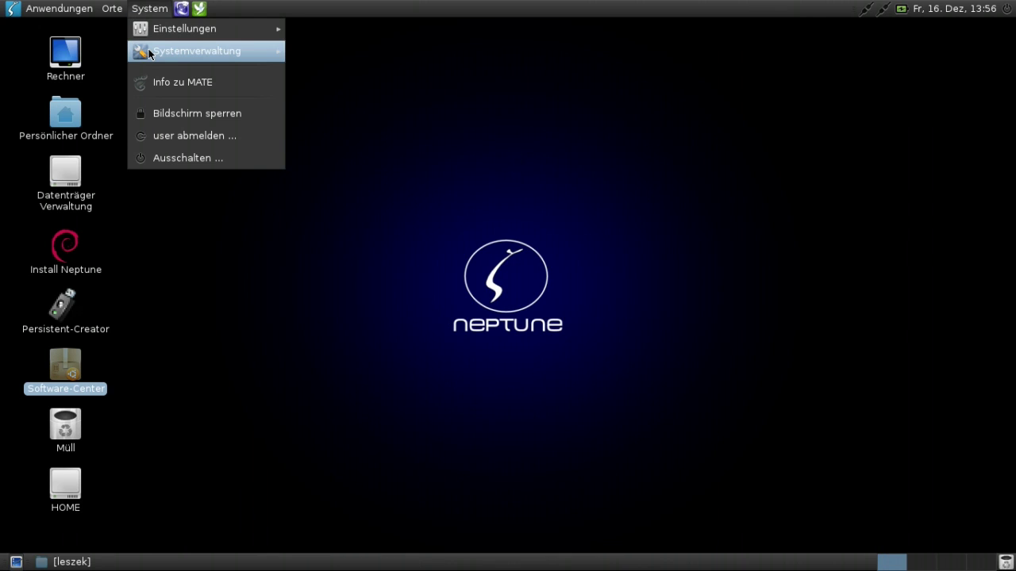
mouse_move(149, 54)
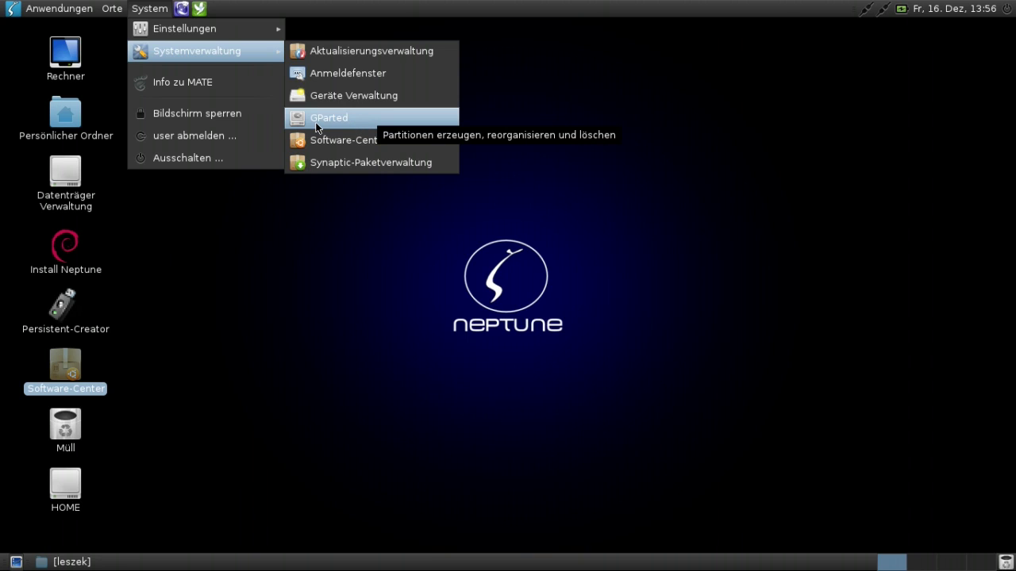
left_click(356, 97)
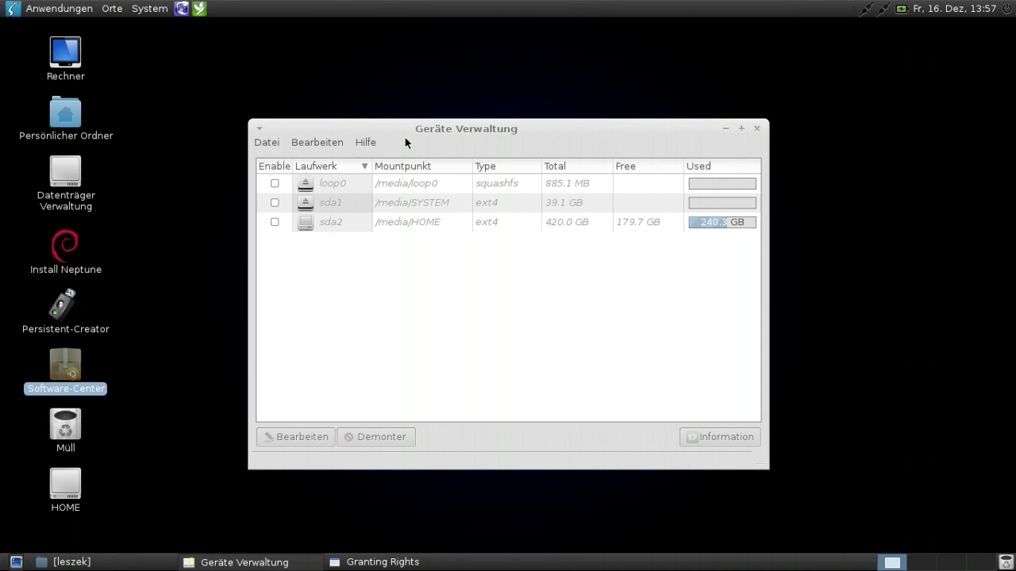
left_click_drag(404, 137, 386, 131)
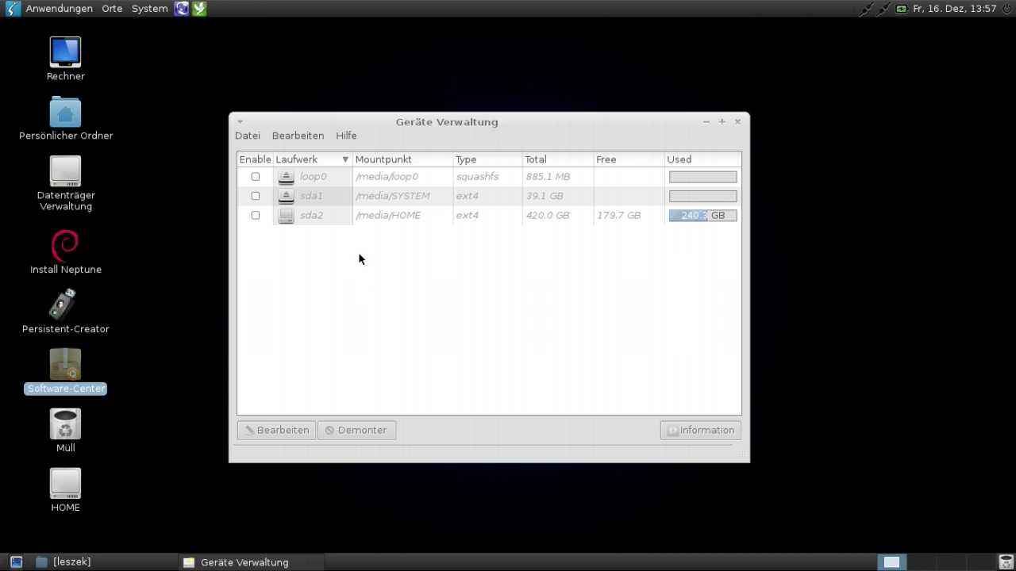
left_click(736, 122)
left_click(149, 8)
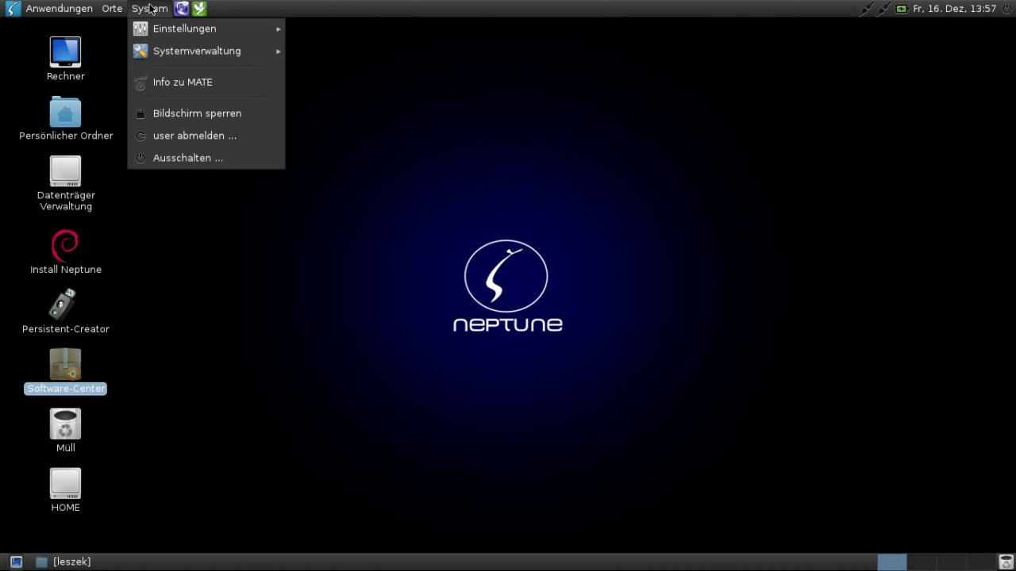
mouse_move(147, 30)
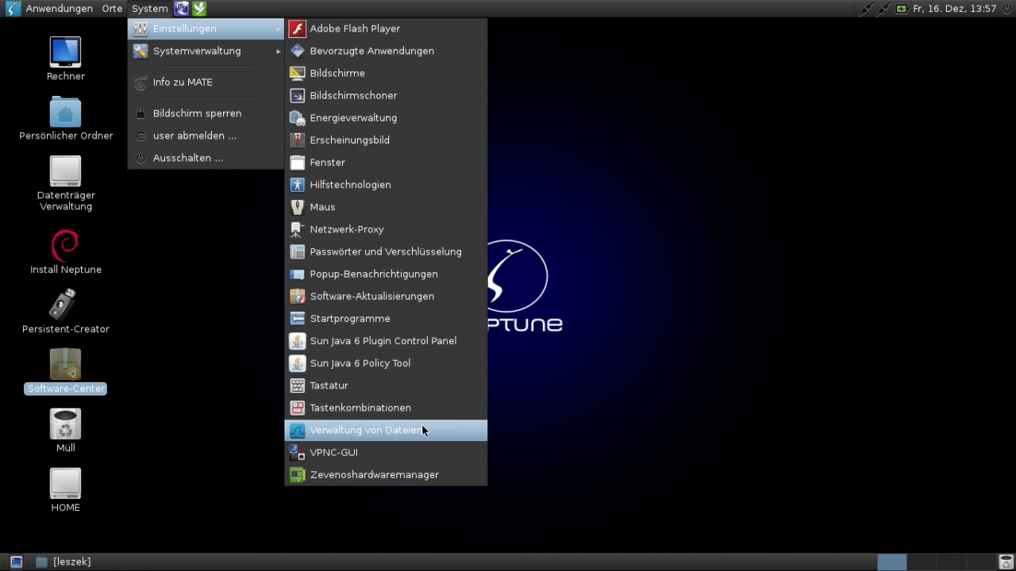
left_click(358, 457)
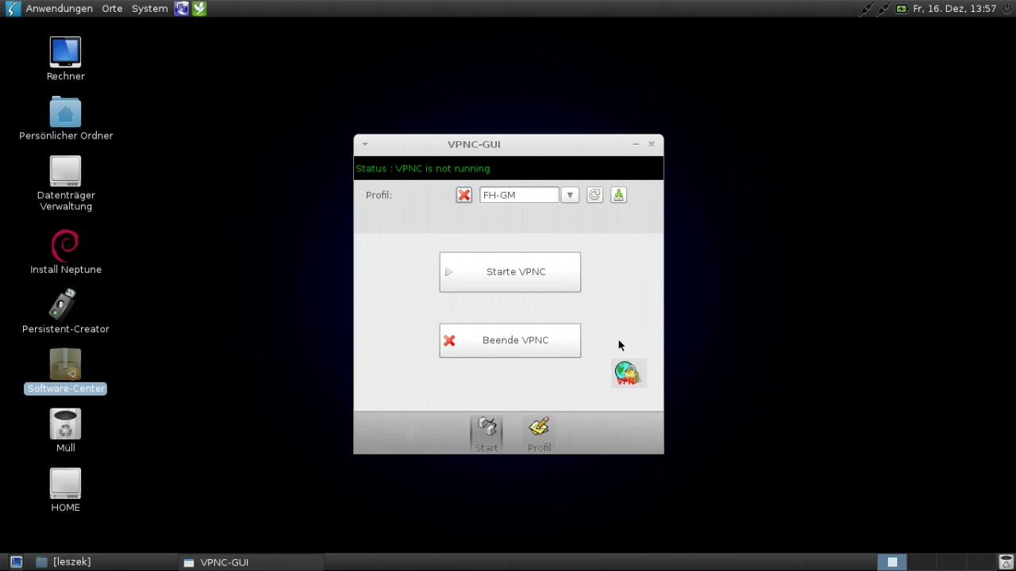
left_click(538, 431)
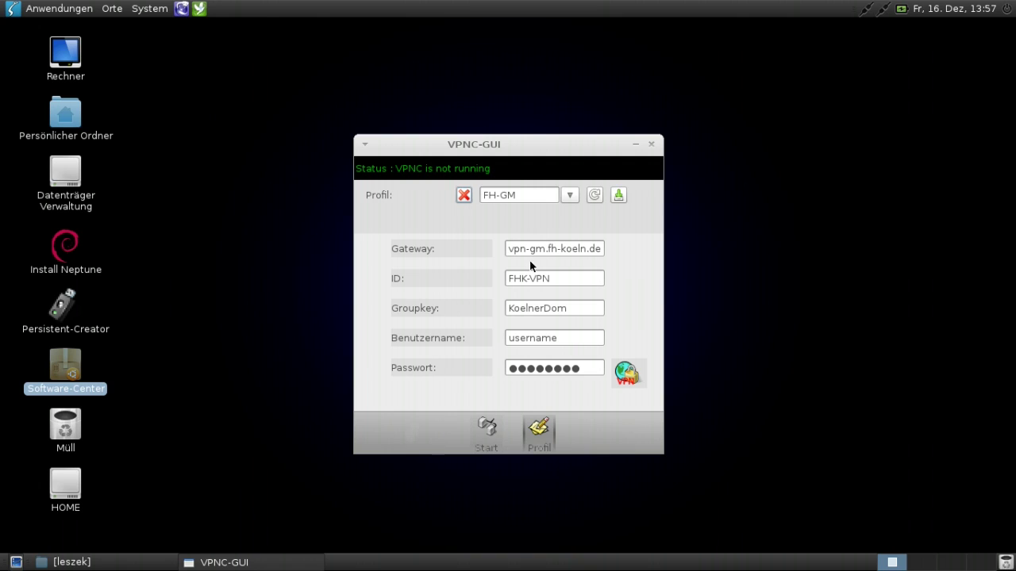
left_click(569, 194)
left_click(480, 368)
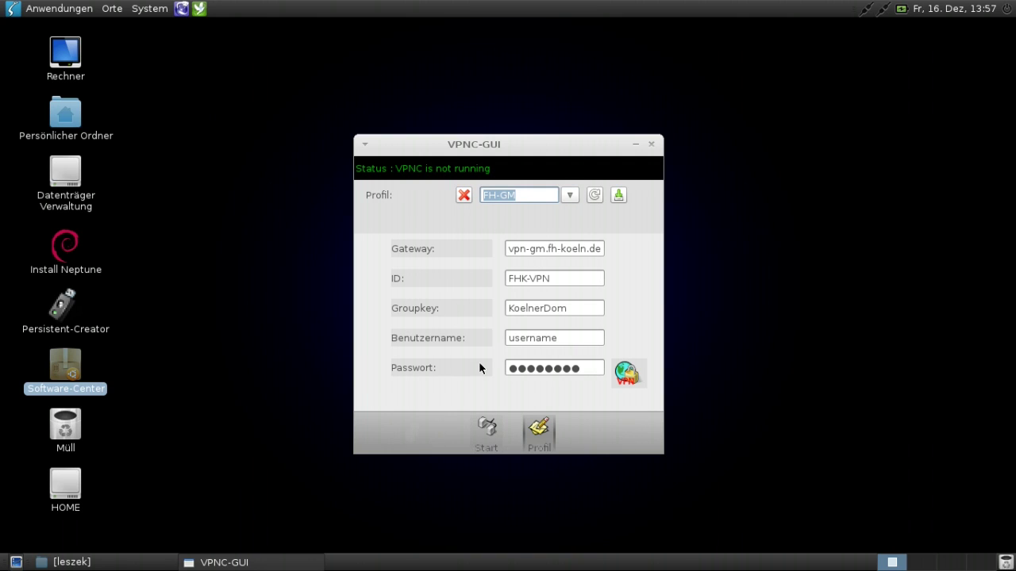
left_click(487, 427)
left_click(651, 144)
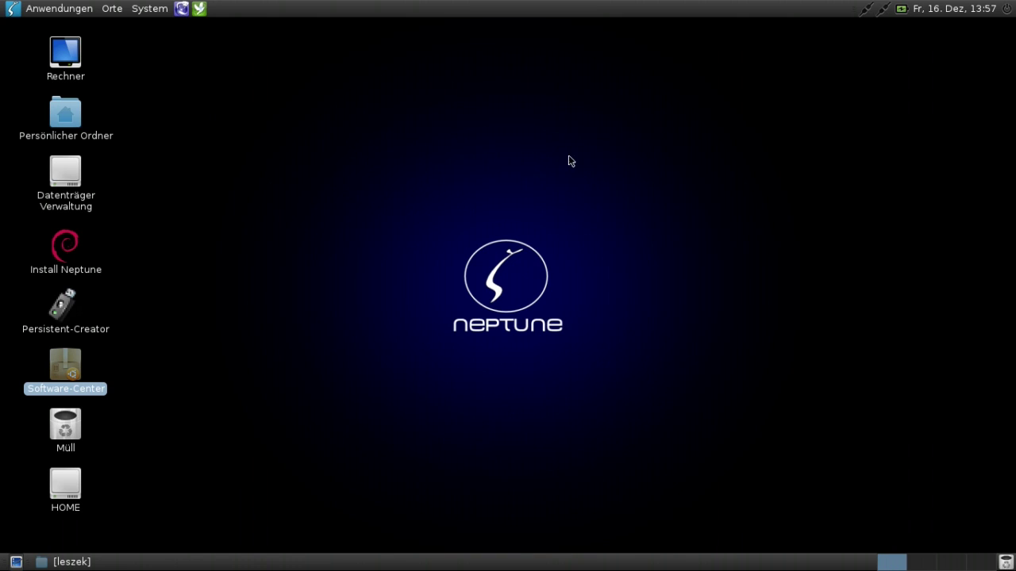
left_click(146, 8)
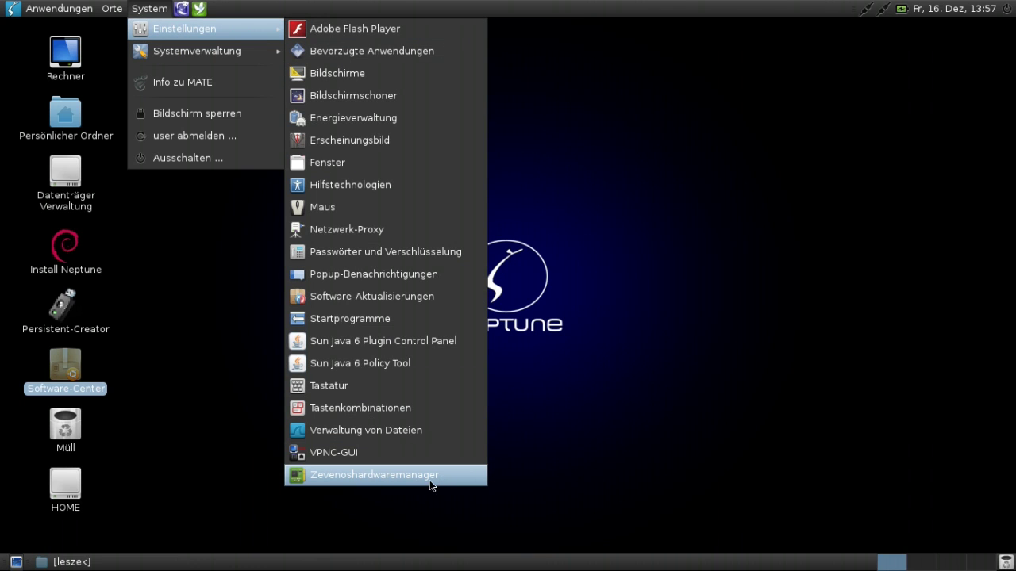
Check the printer drivers and the detected Intel 2nd Generation Core graphics, then close the Hardware Manager
left_click(403, 476)
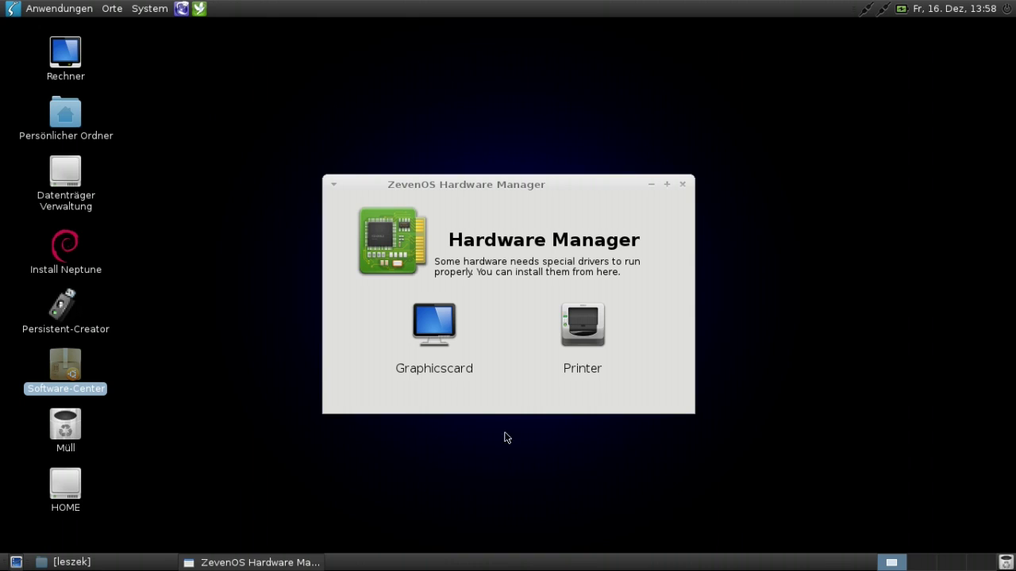
left_click(590, 332)
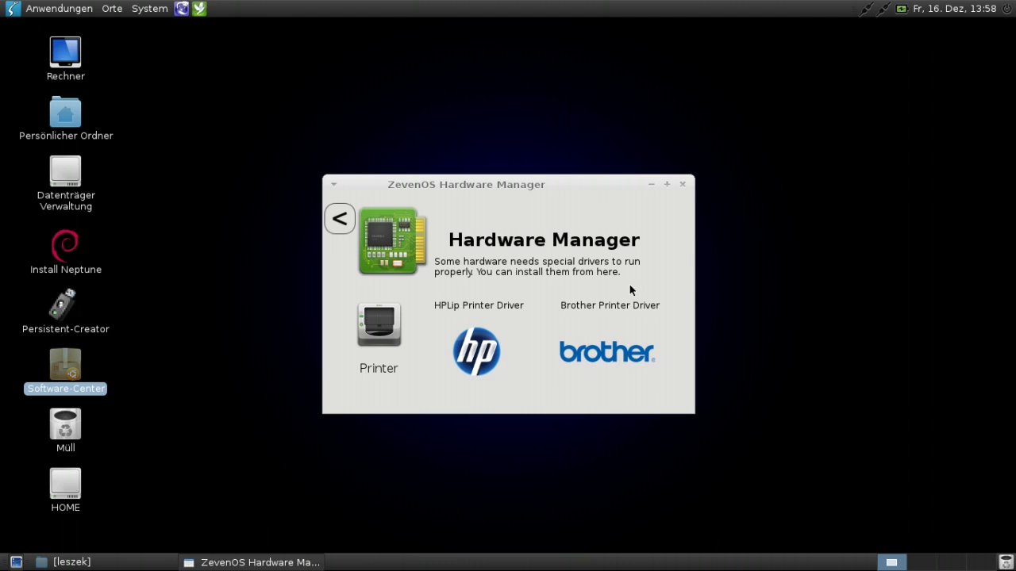
left_click(339, 219)
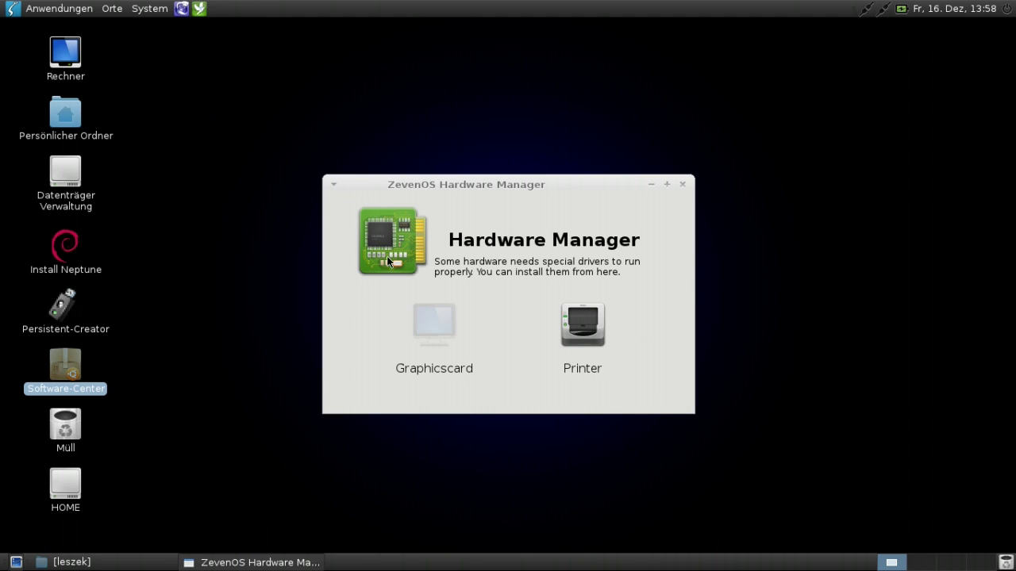
left_click(436, 337)
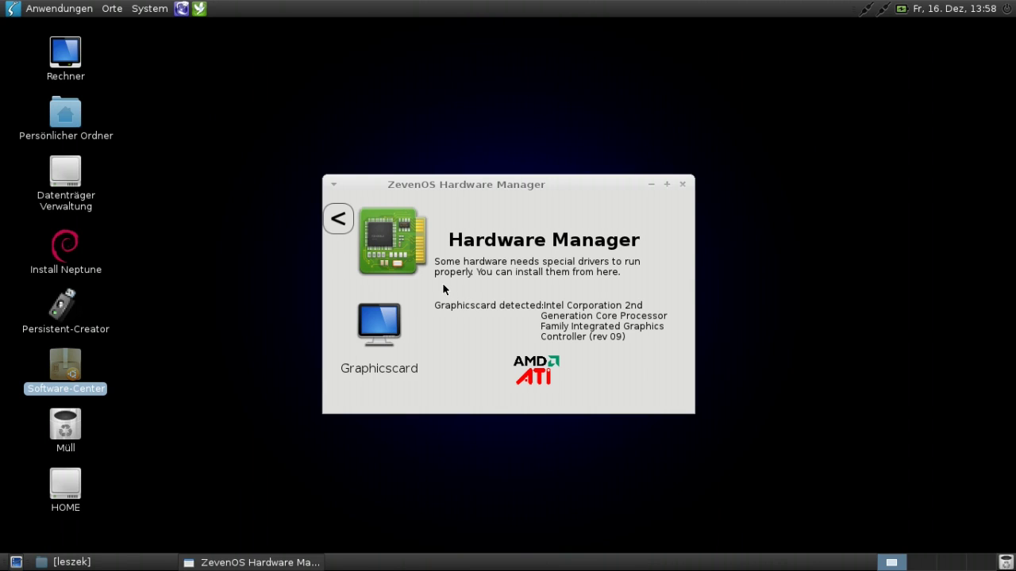
left_click(338, 220)
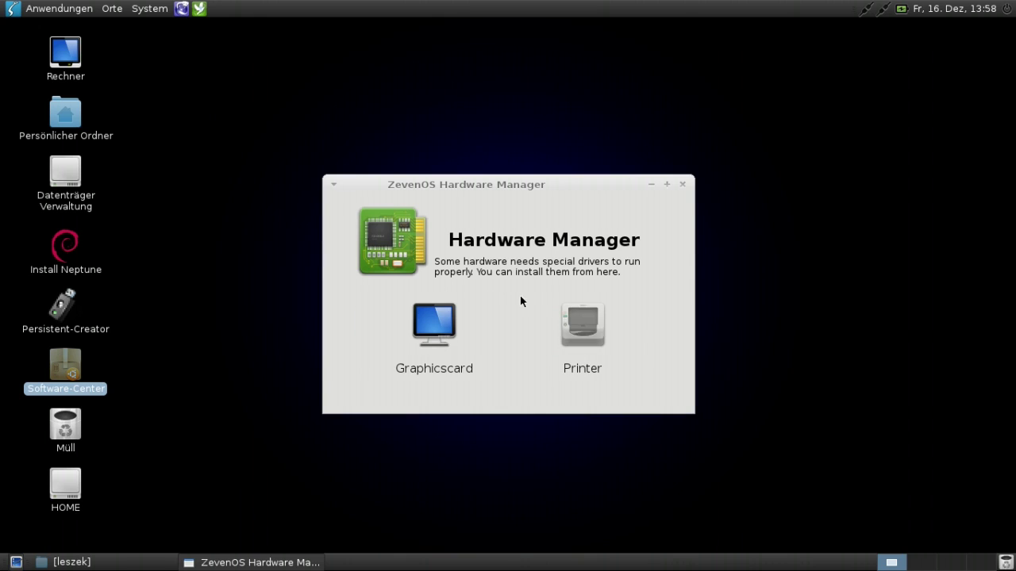
left_click(682, 184)
Launch the Bildbetrachter, confirm Eye of MATE version 2.32.0, then close it
left_click(264, 269)
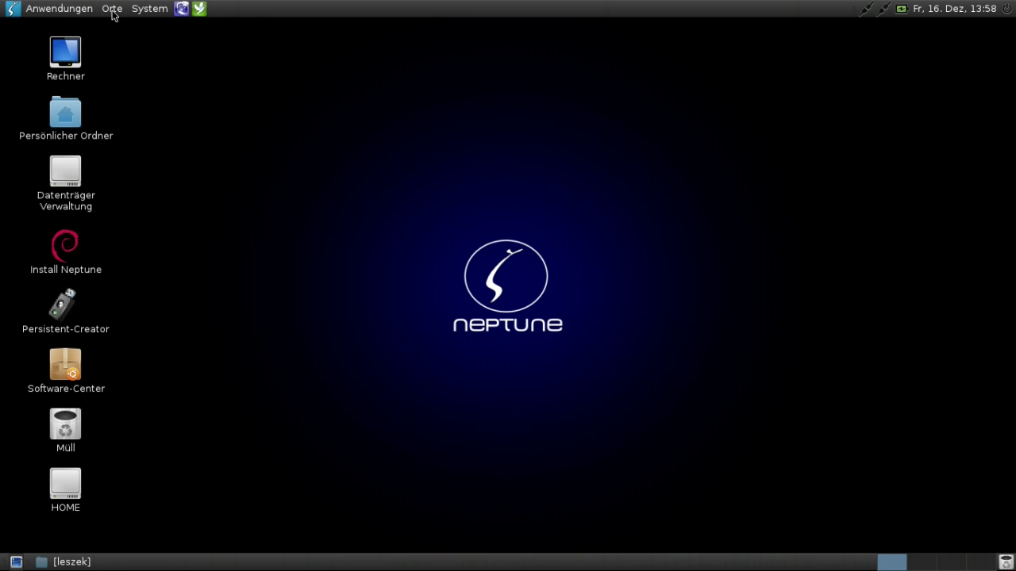
left_click(50, 16)
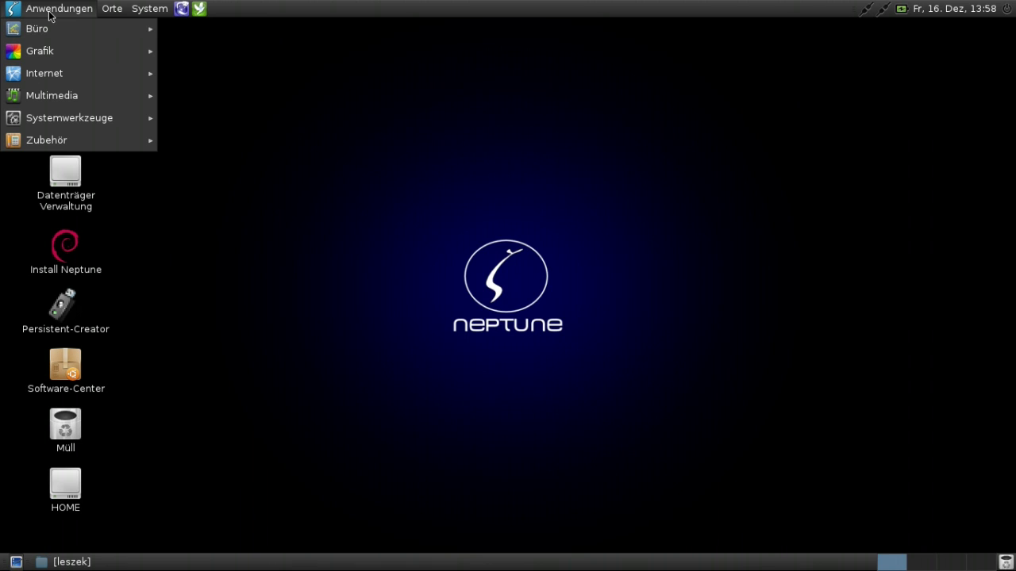
mouse_move(46, 29)
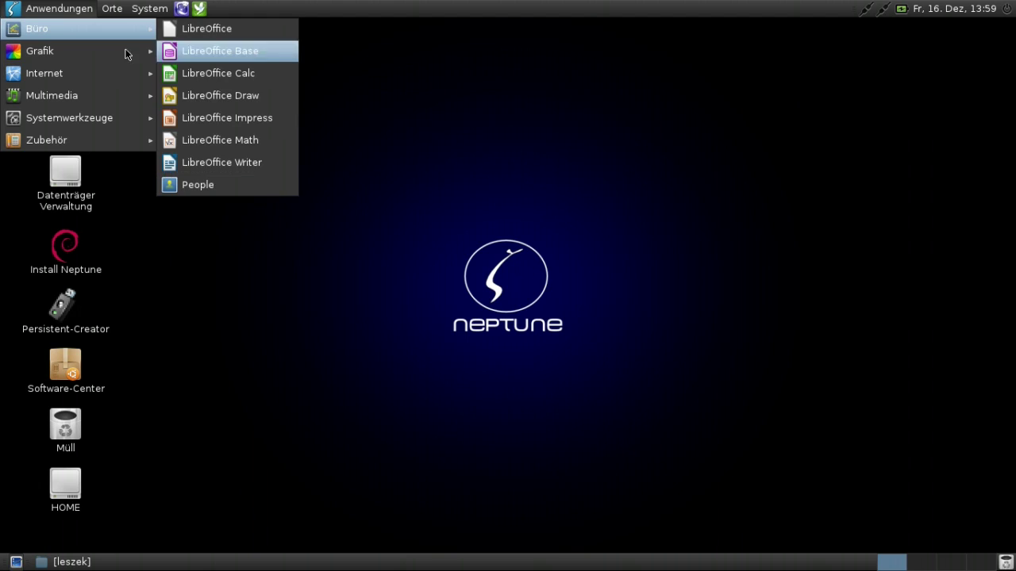
mouse_move(92, 54)
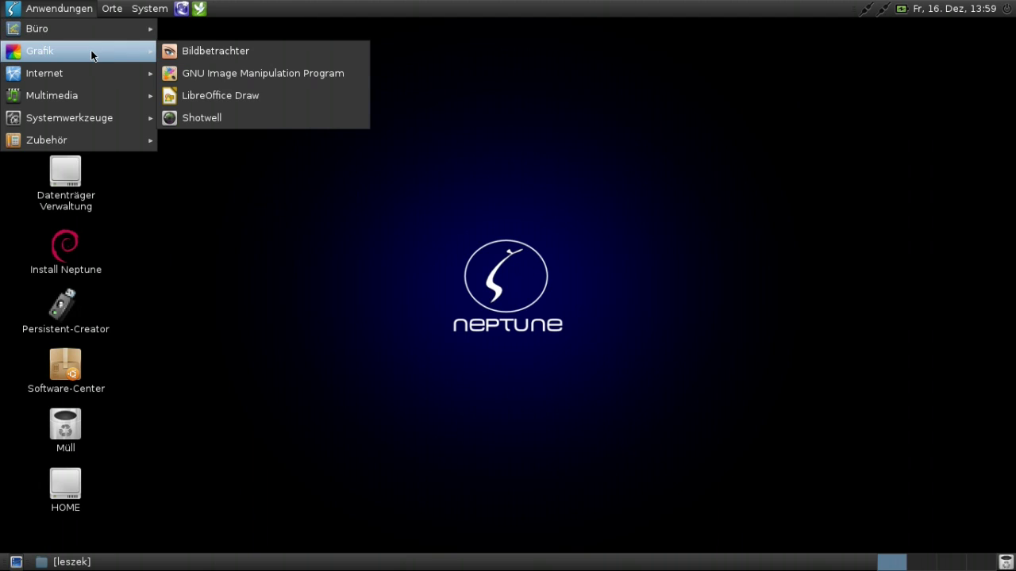
left_click(304, 55)
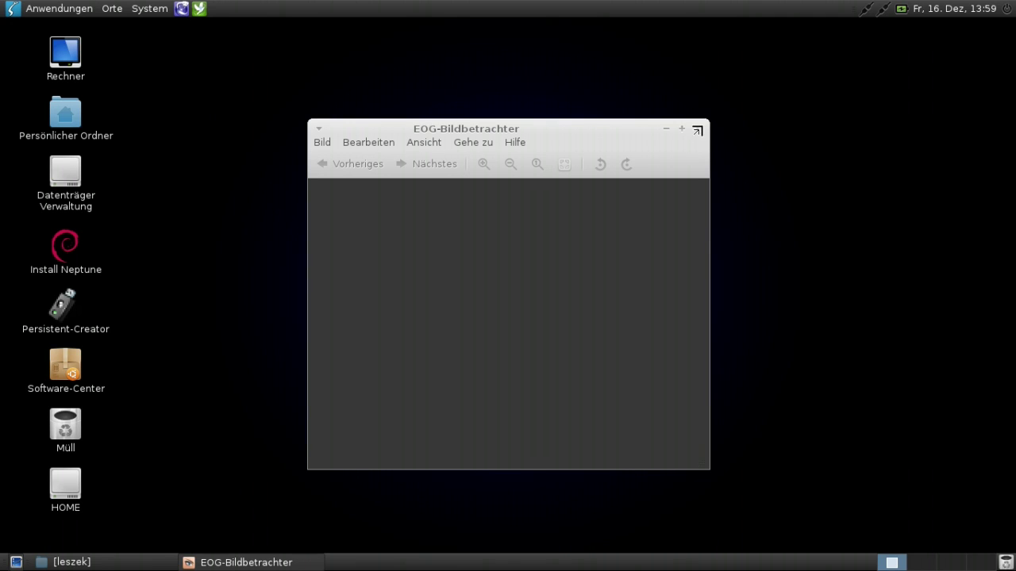
left_click(514, 143)
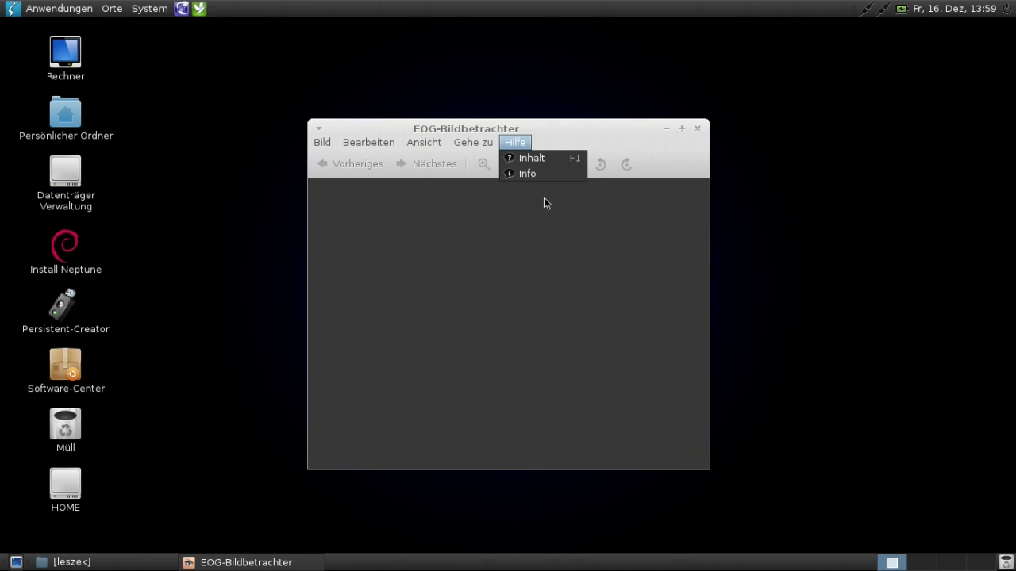
left_click(541, 174)
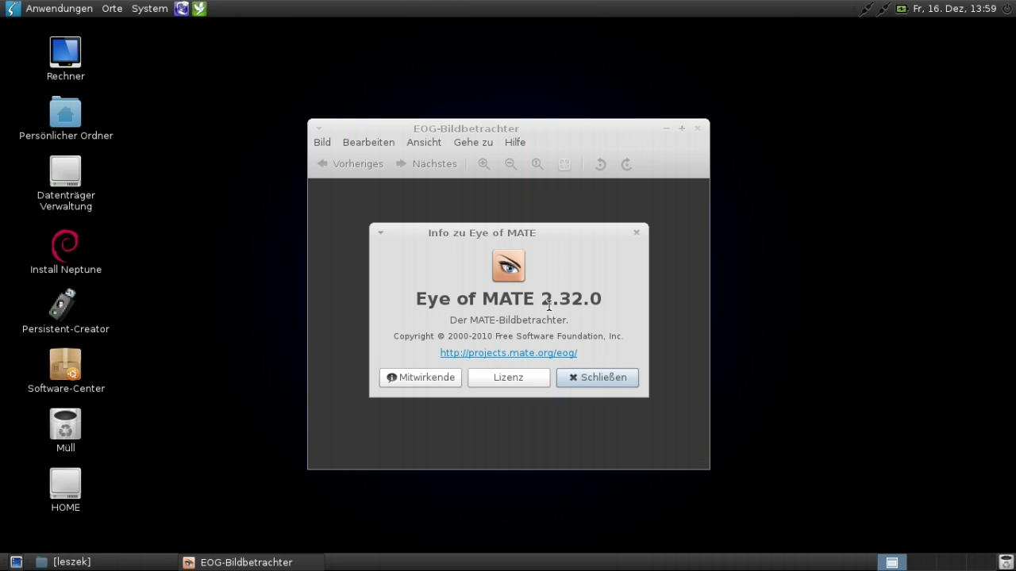
left_click(631, 385)
left_click(697, 129)
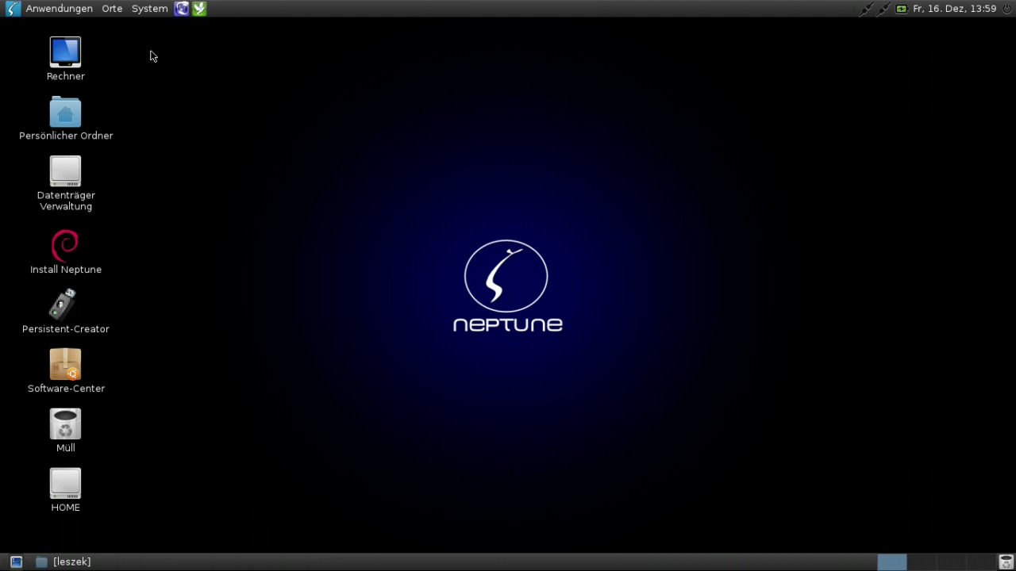
Navigate the Anwendungen menu to the Internet programs
left_click(60, 14)
mouse_move(70, 52)
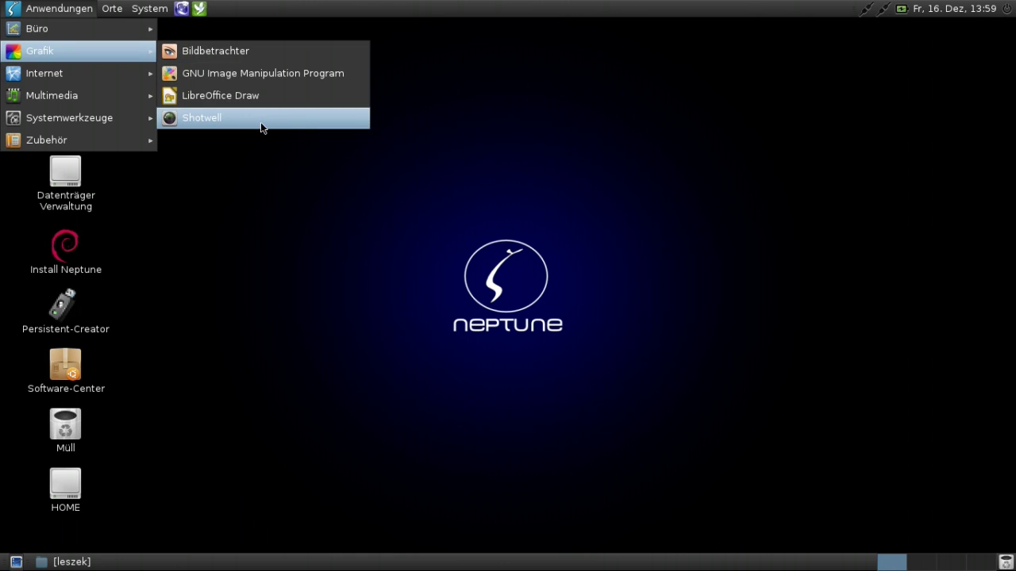
mouse_move(106, 81)
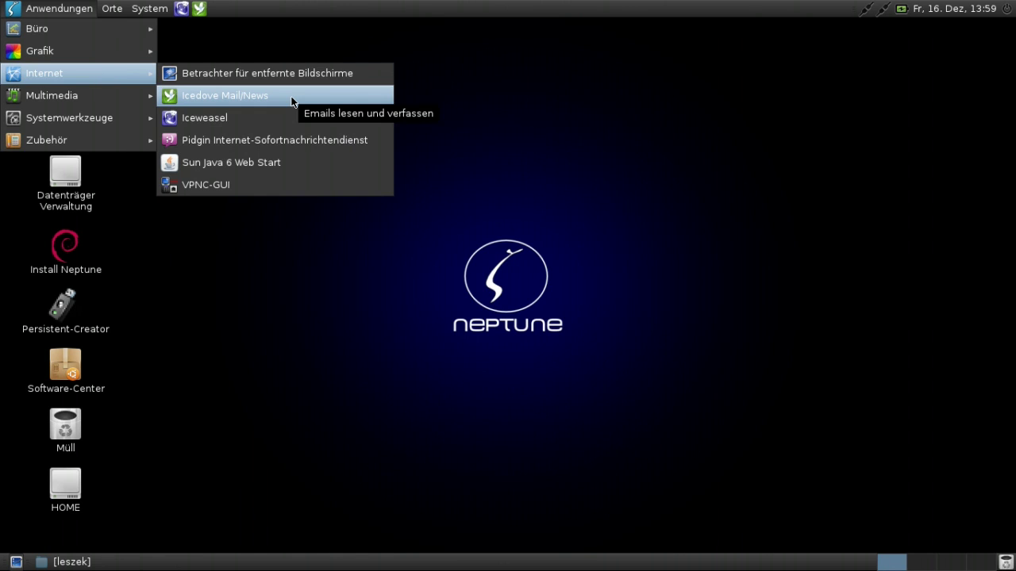
Launch Iceweasel and confirm version 7.0.1 in its About dialog
left_click(246, 120)
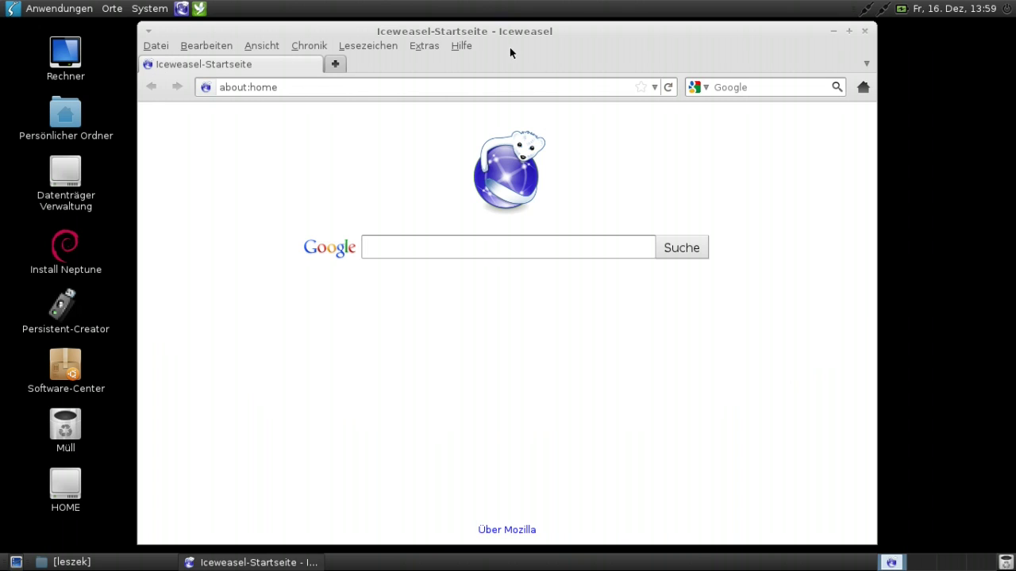
left_click(460, 48)
left_click(492, 163)
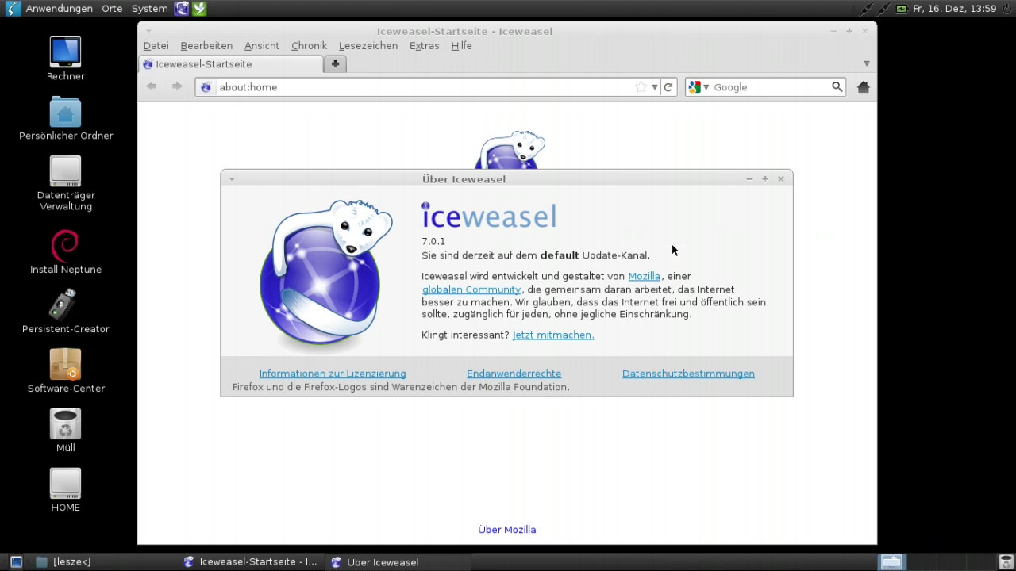
left_click(782, 179)
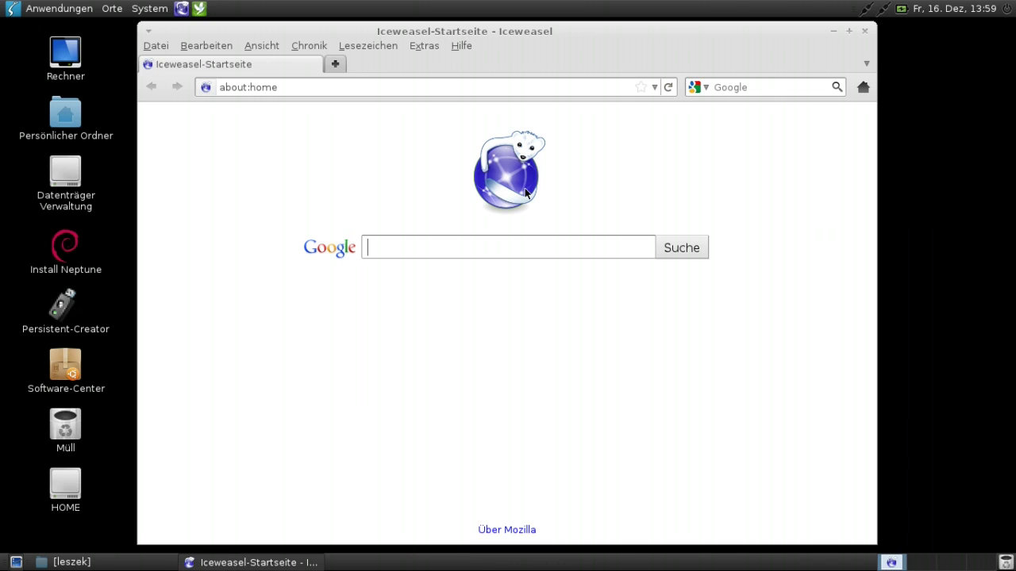
Close Iceweasel and browse the Anwendungen menu to the Systemwerkzeuge tools
left_click(866, 34)
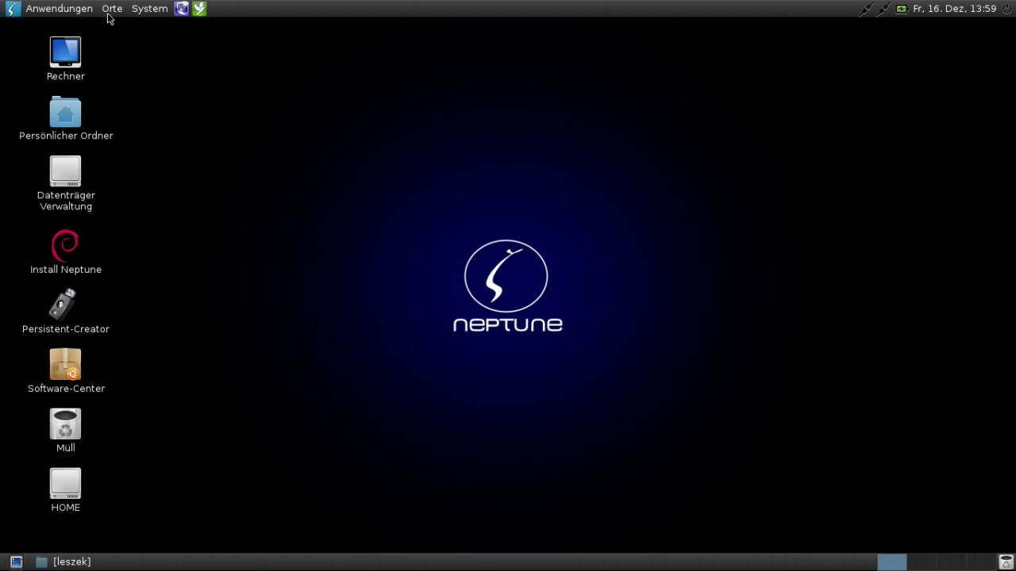
left_click(69, 14)
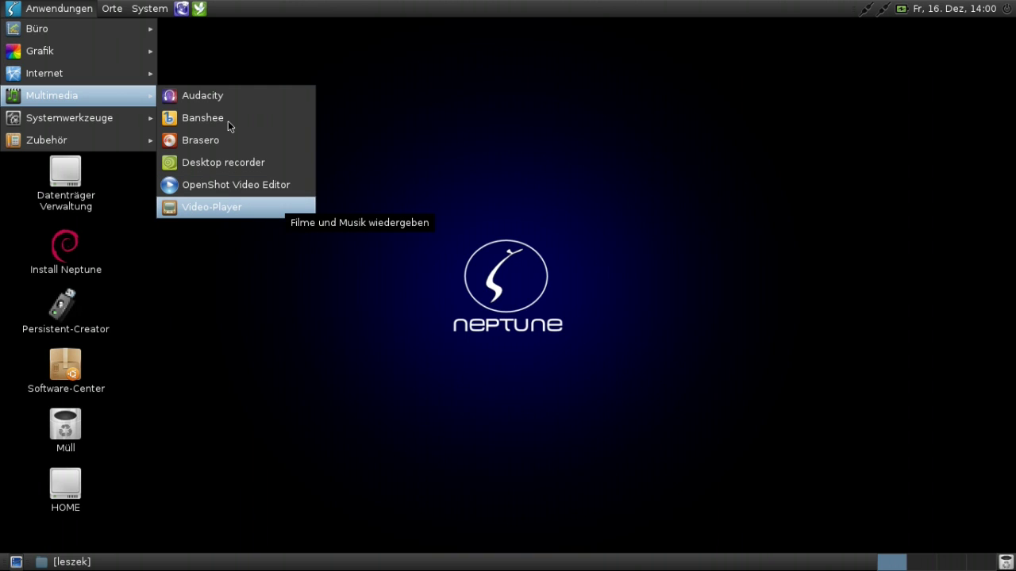
mouse_move(118, 130)
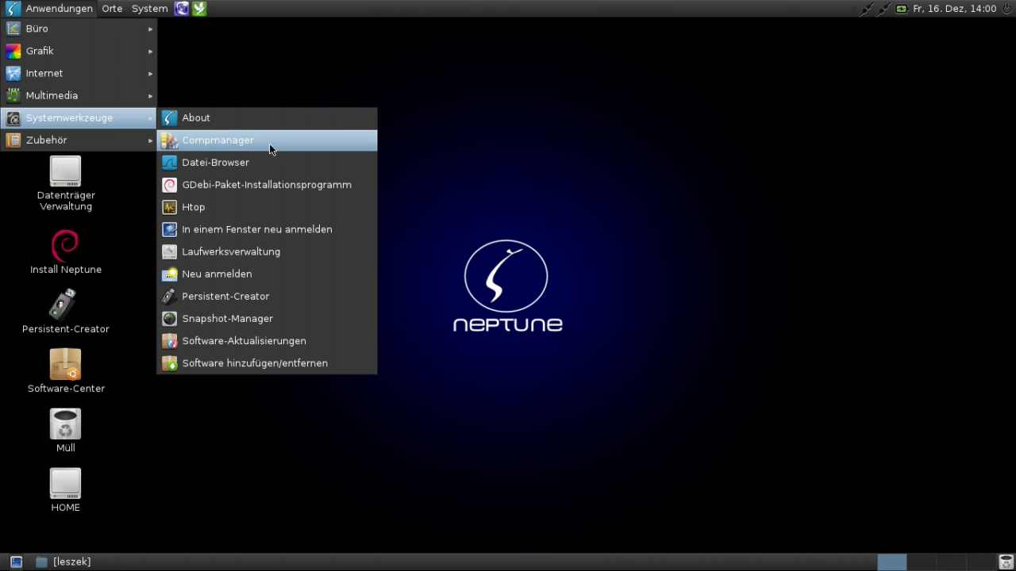
Start Compmanager and switch on compositing with window shadows
left_click(237, 141)
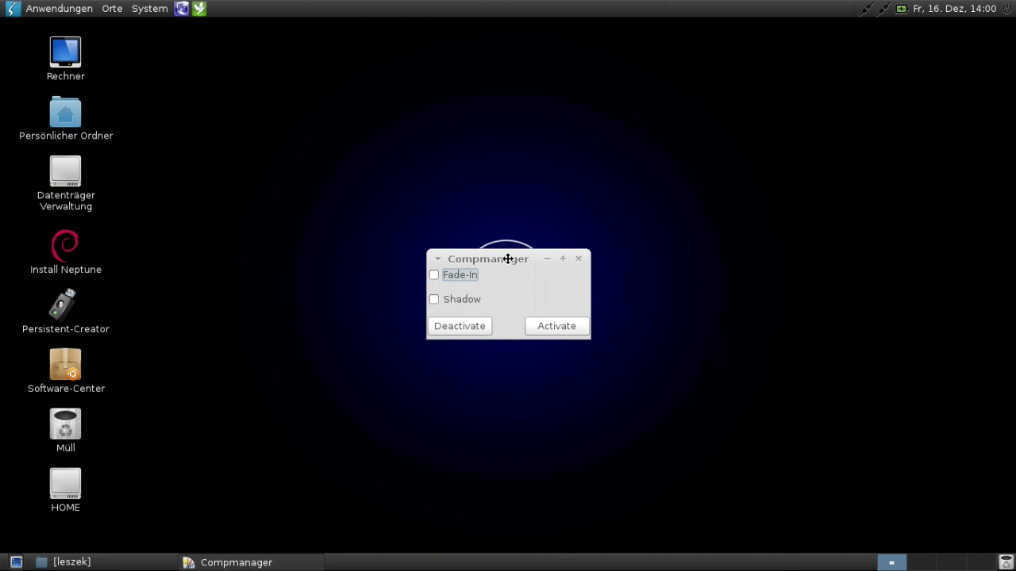
left_click_drag(516, 259, 479, 214)
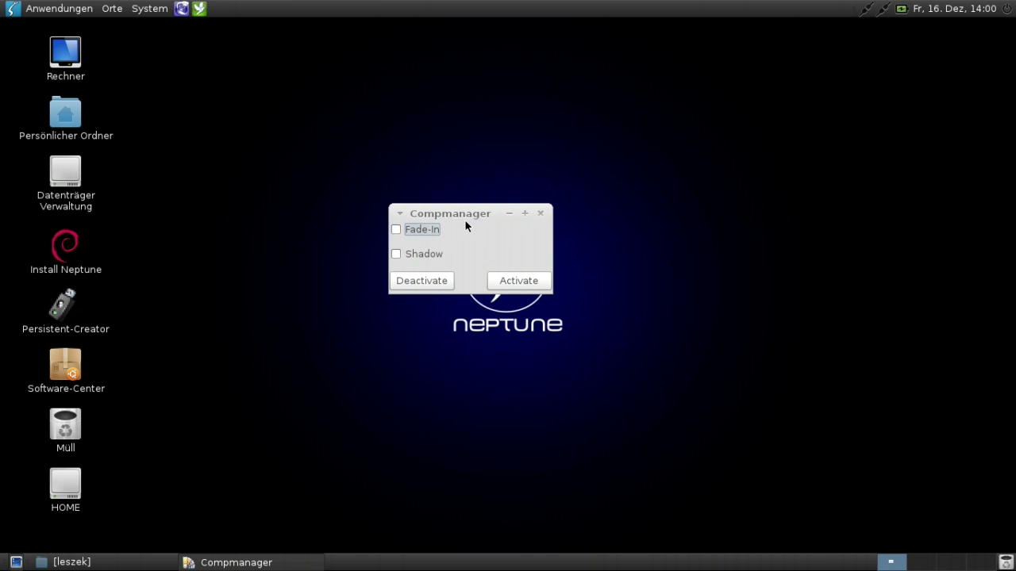
left_click(395, 254)
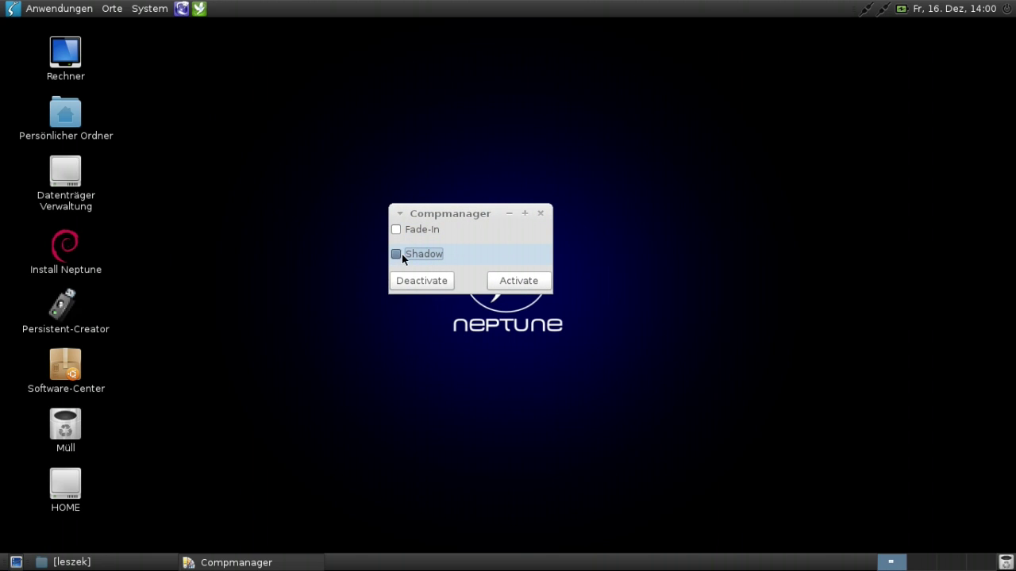
left_click(507, 279)
left_click_drag(466, 216, 508, 248)
Open two home folder windows and arrange them on the desktop to show the shadows
double_click(91, 127)
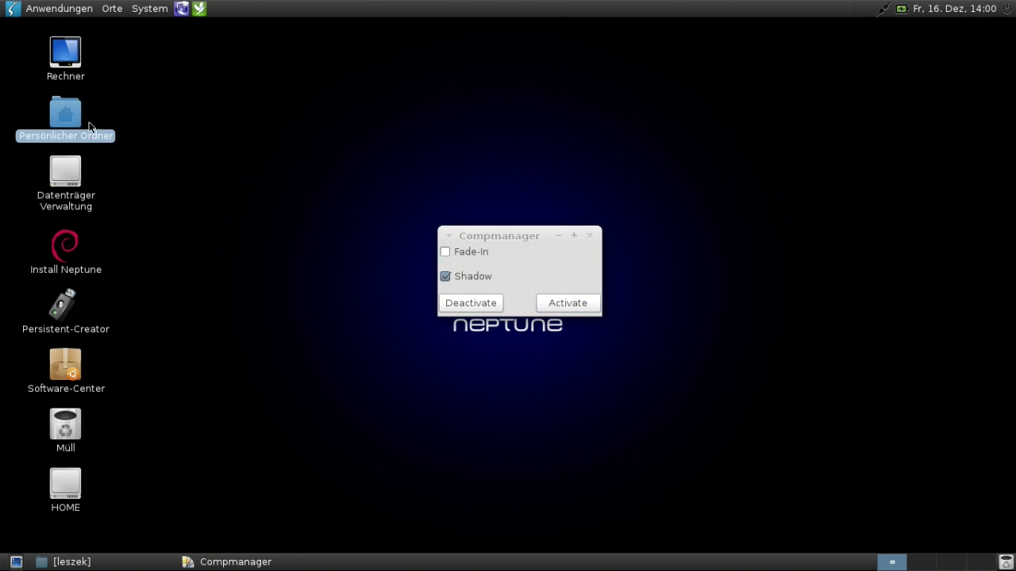
left_click_drag(233, 28, 528, 103)
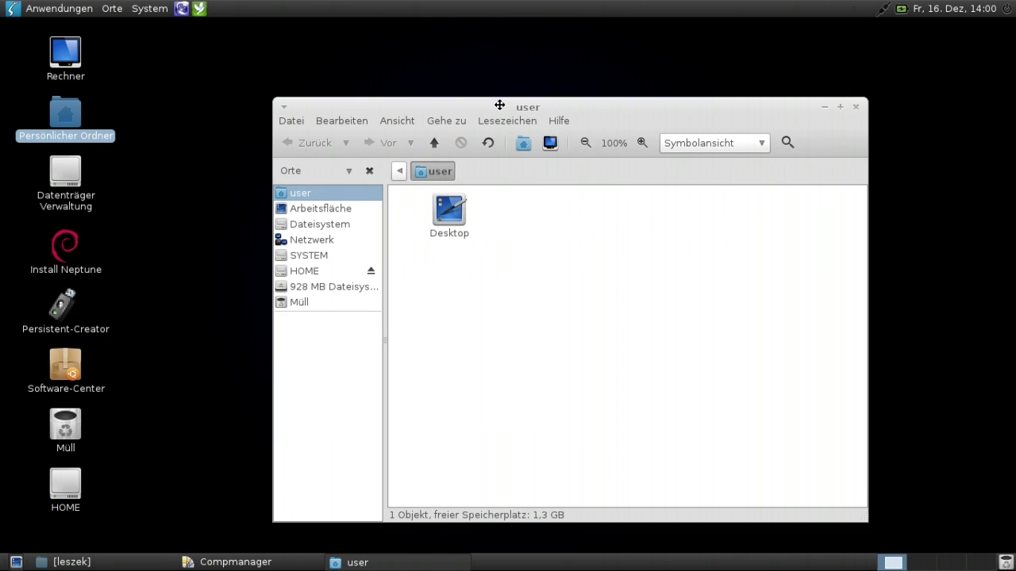
double_click(72, 116)
left_click_drag(257, 32, 315, 76)
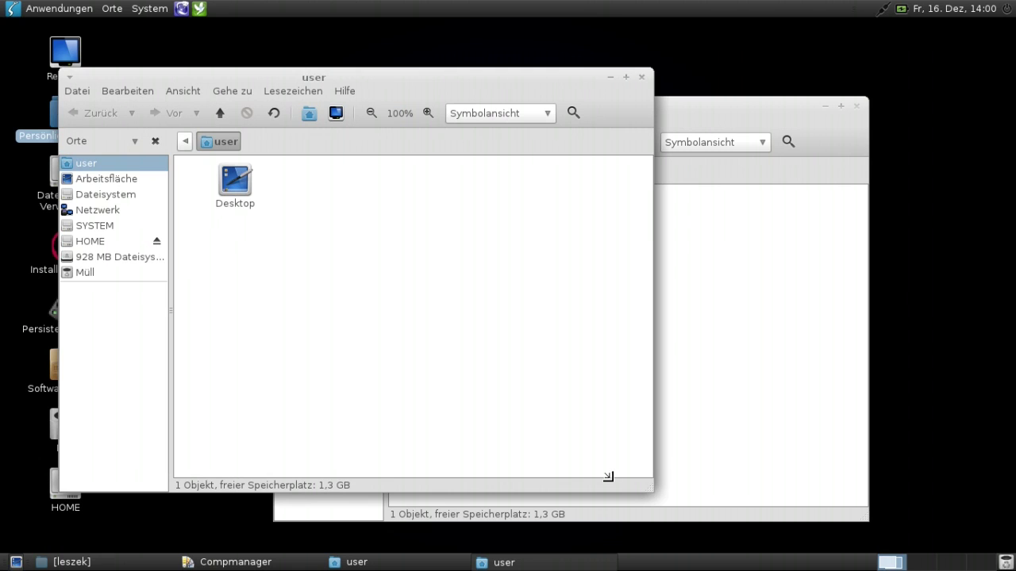
mouse_move(429, 85)
left_mouse_down()
mouse_move(476, 64)
mouse_move(489, 85)
mouse_move(442, 79)
mouse_move(453, 57)
mouse_move(463, 82)
mouse_move(435, 71)
left_mouse_up()
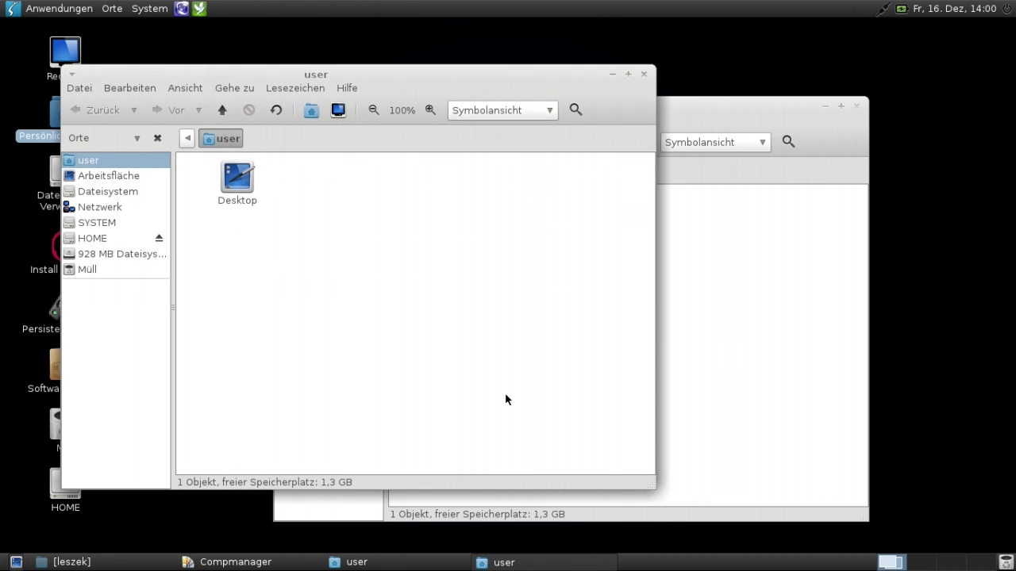
Switch compositing and window shadows off in Compmanager, then check that the shadows are gone
left_click(267, 561)
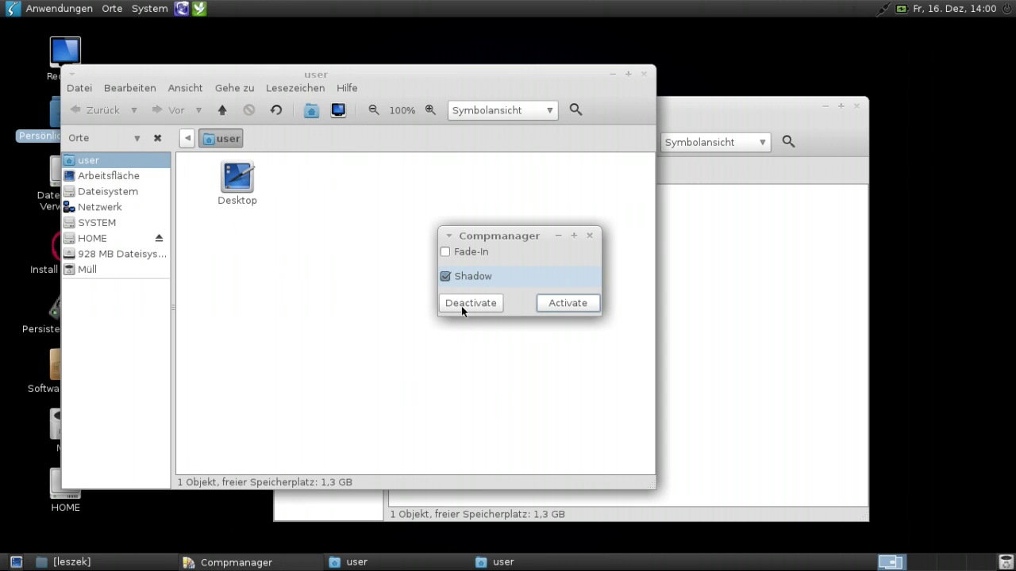
left_click(464, 304)
mouse_move(511, 78)
left_mouse_down()
mouse_move(557, 93)
mouse_move(490, 72)
mouse_move(526, 86)
mouse_move(514, 88)
left_mouse_up()
Close the front 'user' folder window, the Compmanager dialog and the remaining 'user' window
left_click(647, 84)
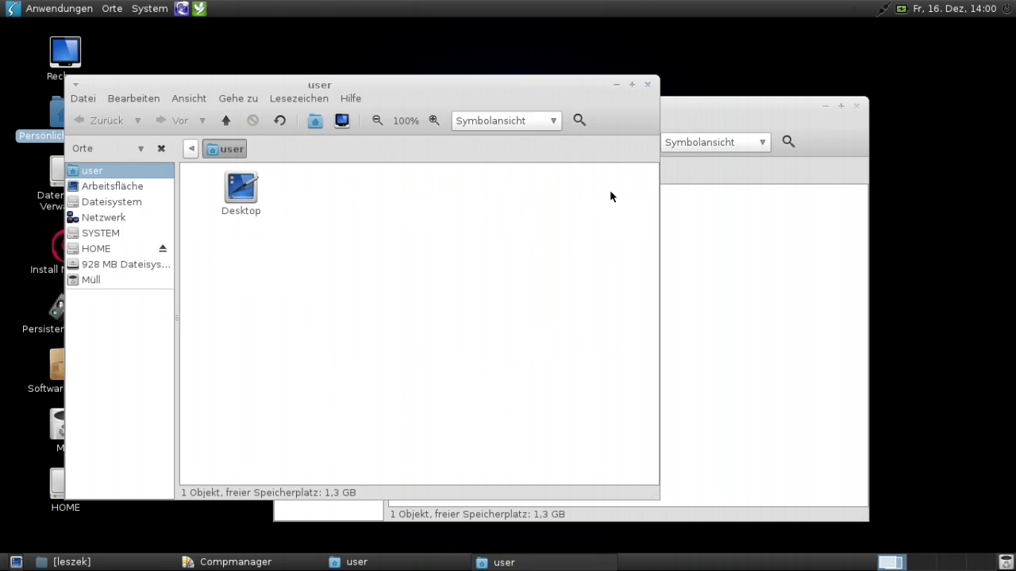
left_click(590, 236)
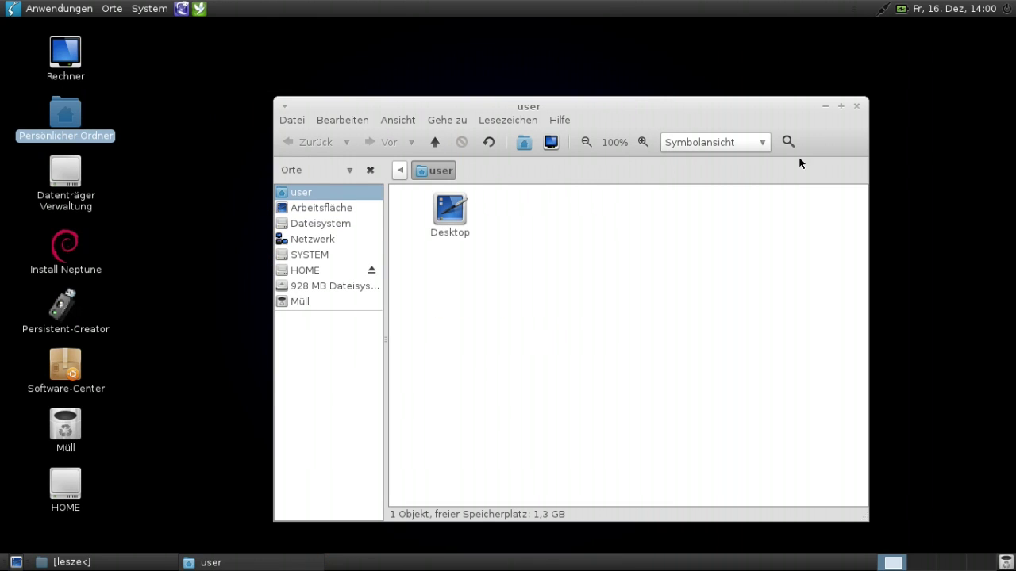
left_click(856, 107)
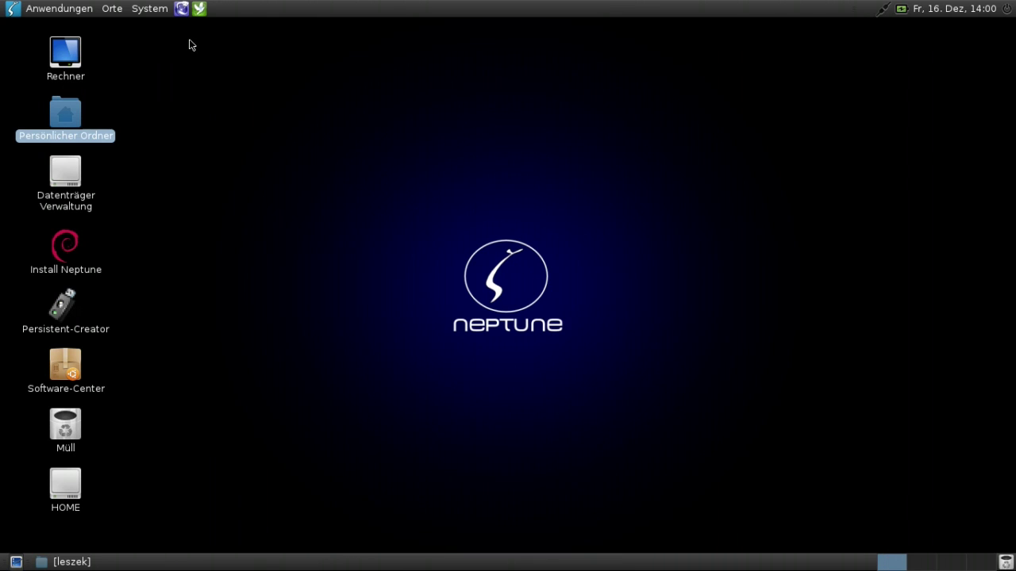
Launch Laufwerksverwaltung from Anwendungen > Systemwerkzeuge
left_click(60, 9)
mouse_move(89, 119)
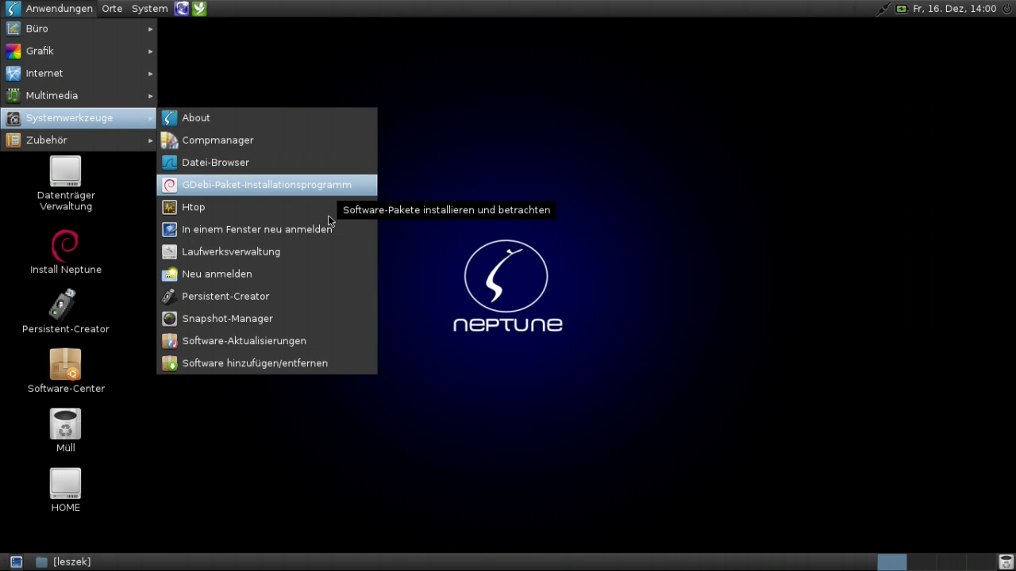
left_click(279, 253)
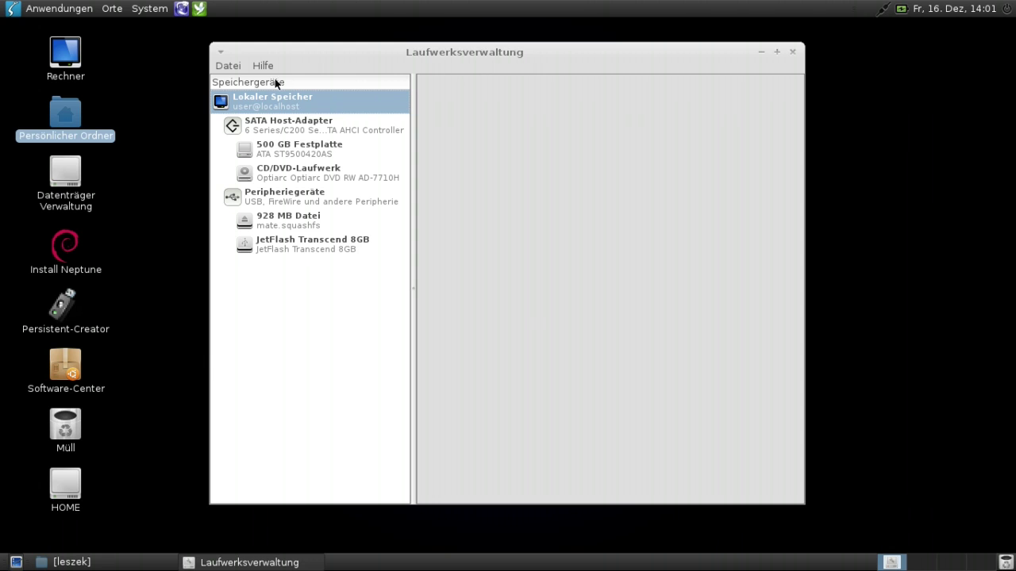
Inspect the 500 GB Festplatte's 42 GB SYSTEM and 458 GB HOME partitions maximized, then close the utility
left_click(331, 152)
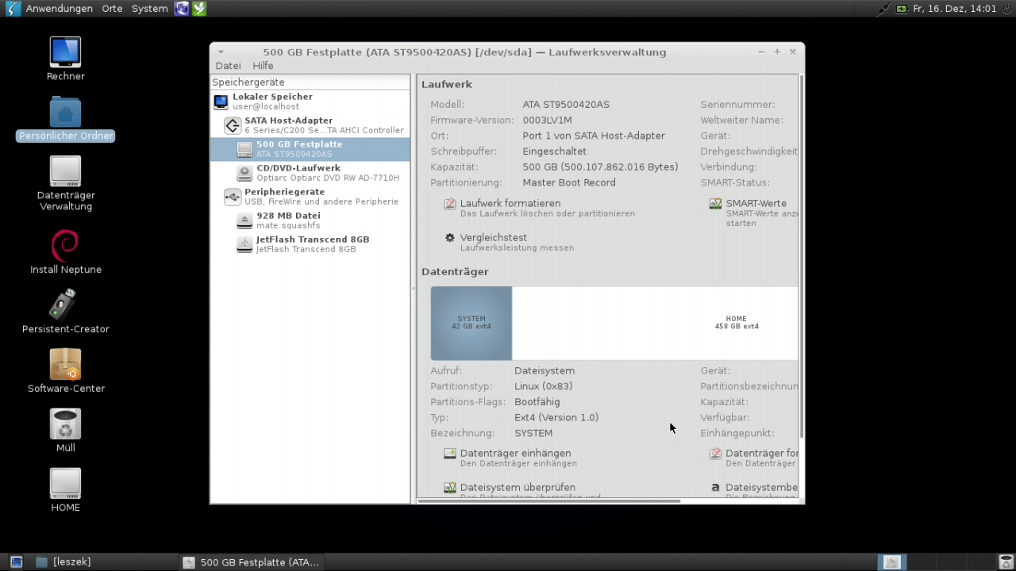
scroll(650, 341, "down", 3)
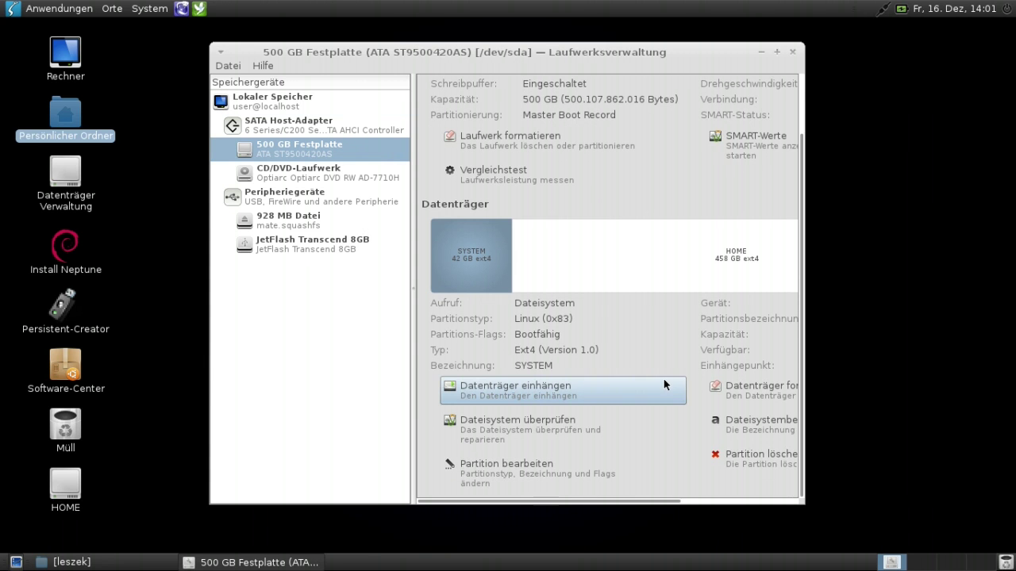
left_click(777, 52)
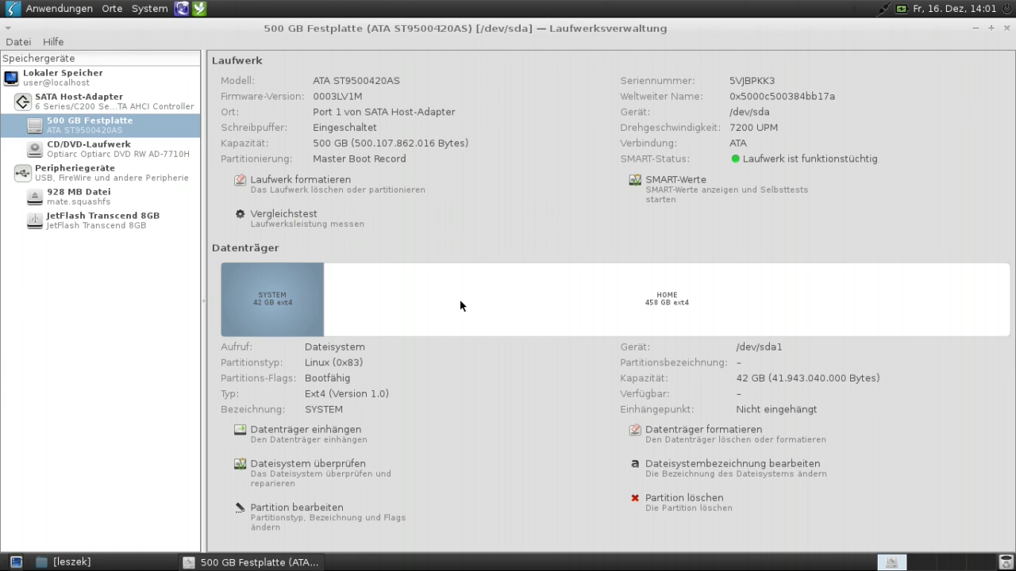
left_click(1006, 27)
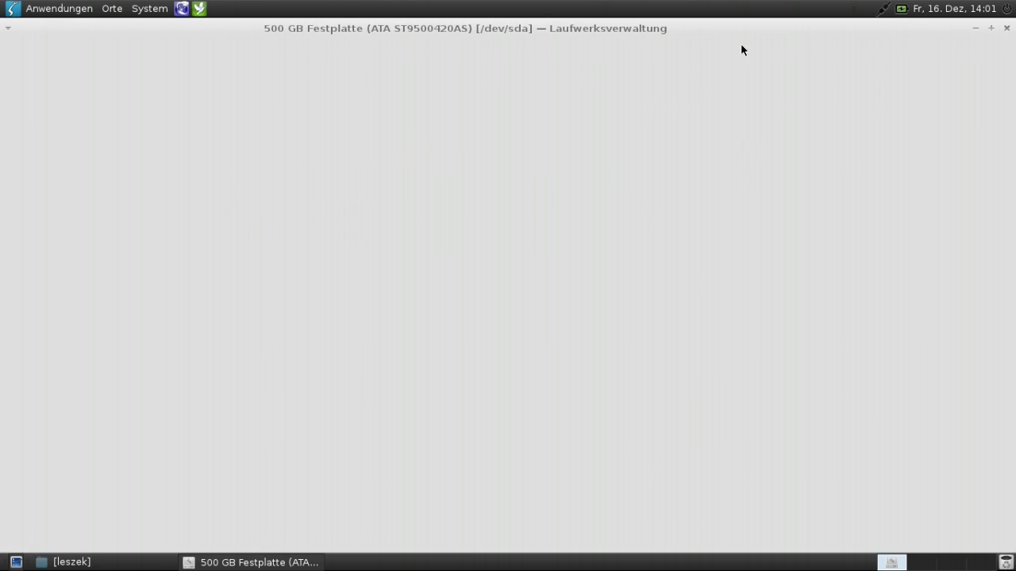
left_click(59, 9)
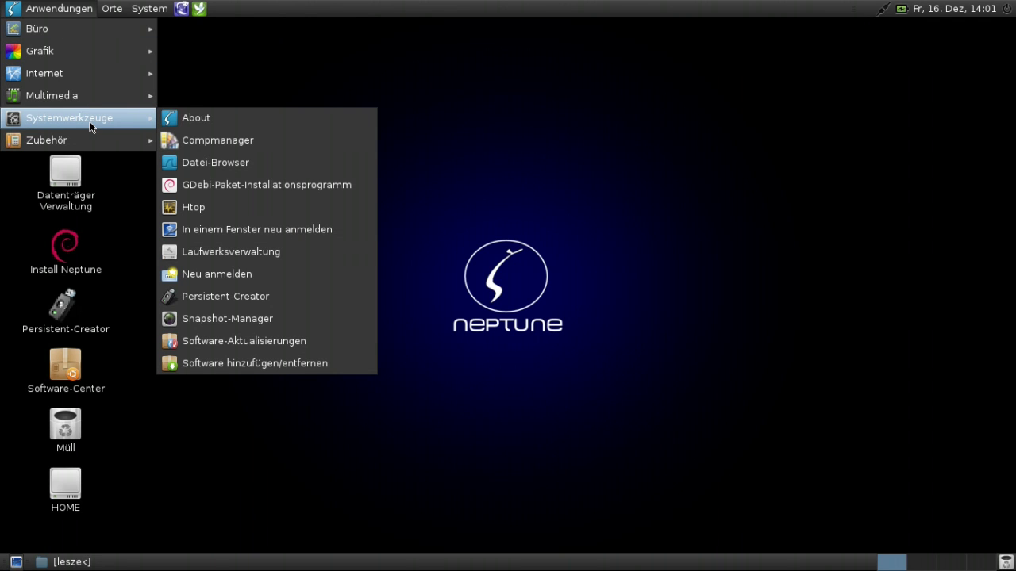
mouse_move(85, 148)
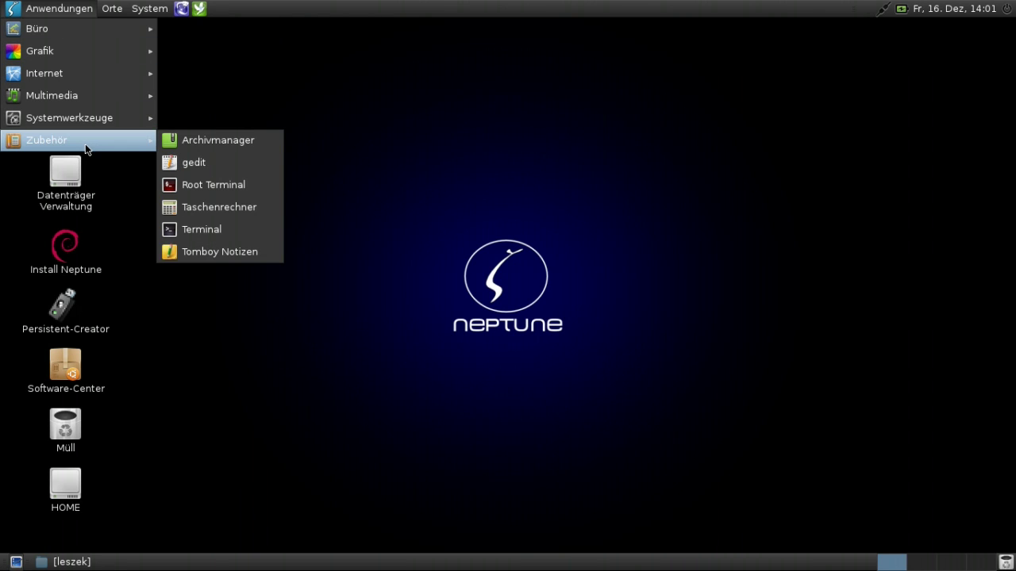
mouse_move(113, 8)
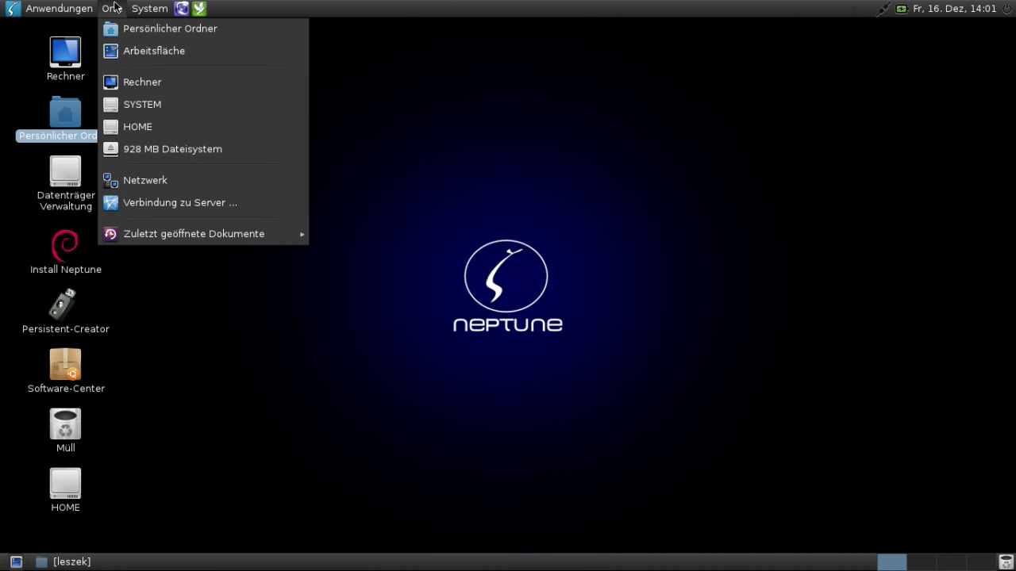
mouse_move(146, 9)
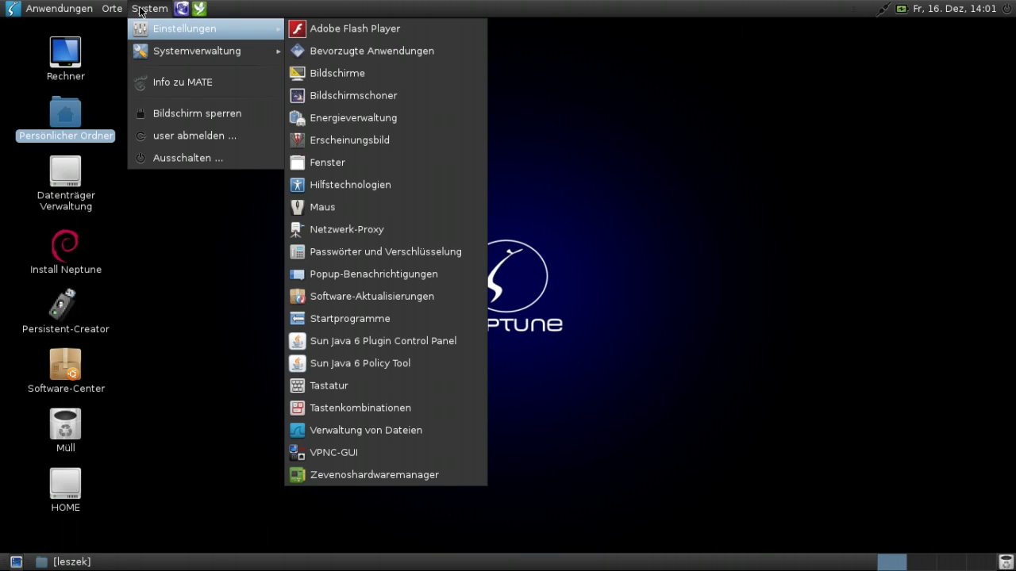
left_click(139, 9)
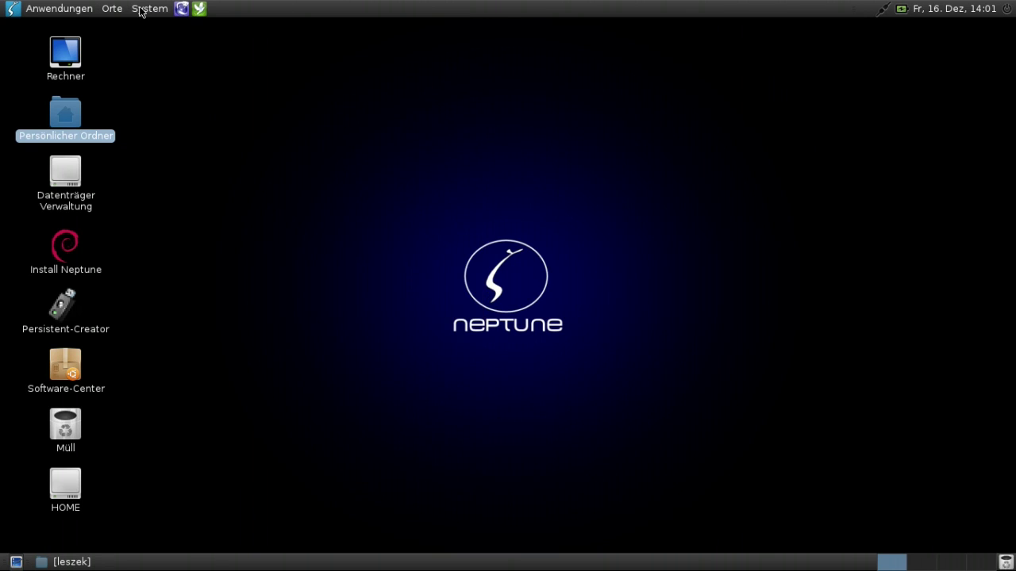
Open Iceweasel and load zevenos.com/neptune
left_click(480, 432)
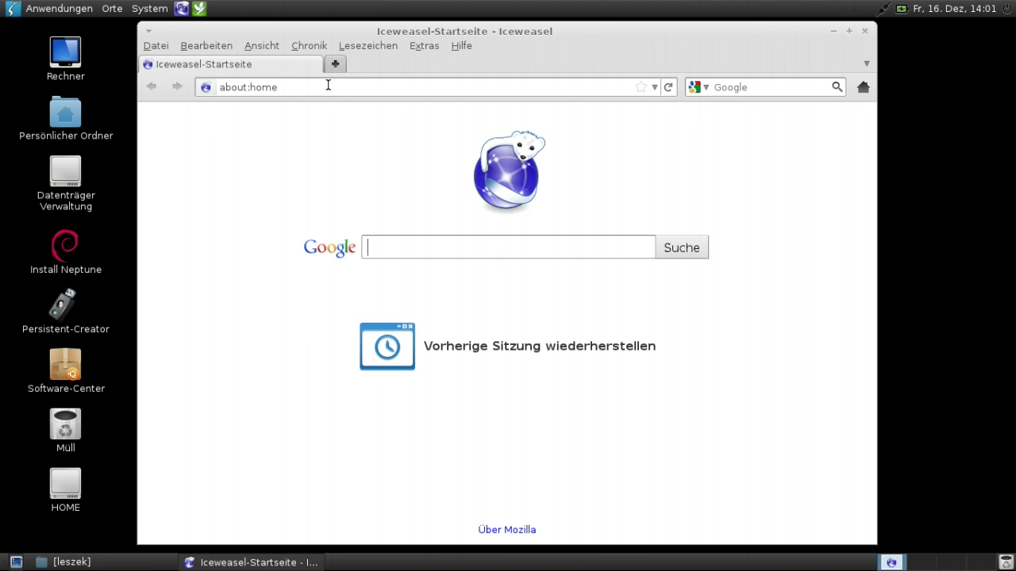
double_click(328, 85)
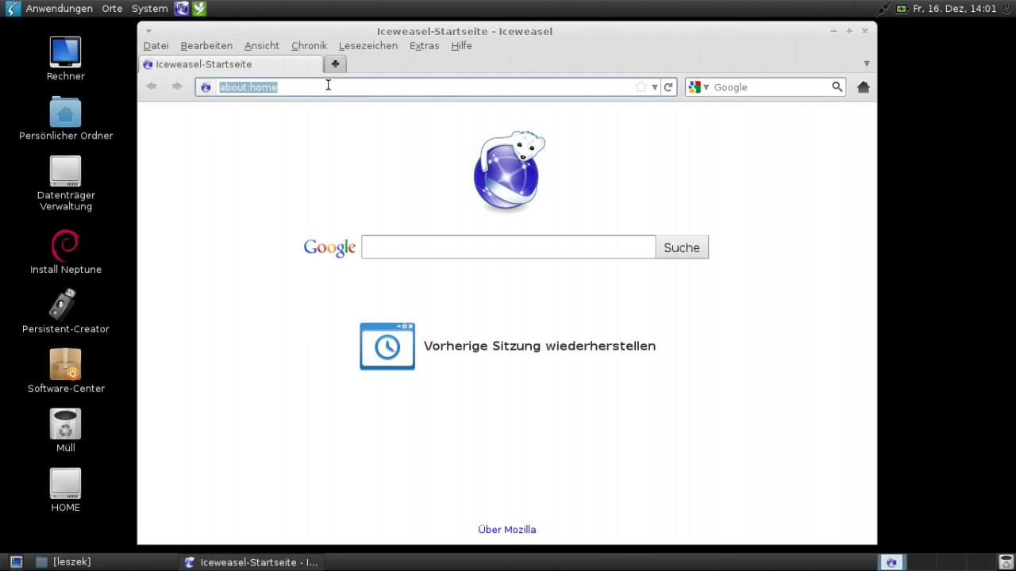
type("zevenos.com/nep")
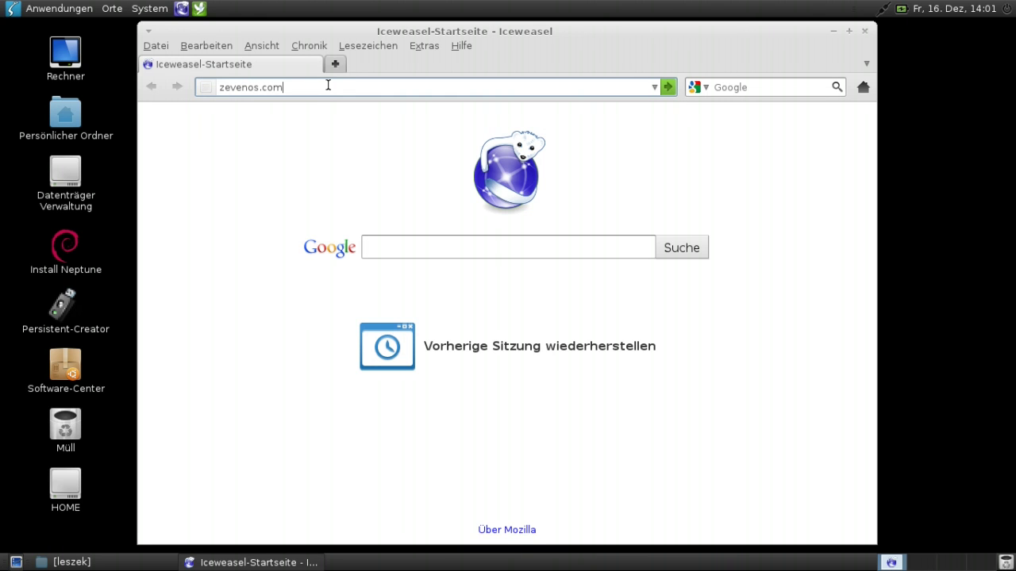
type("tune")
key("Return")
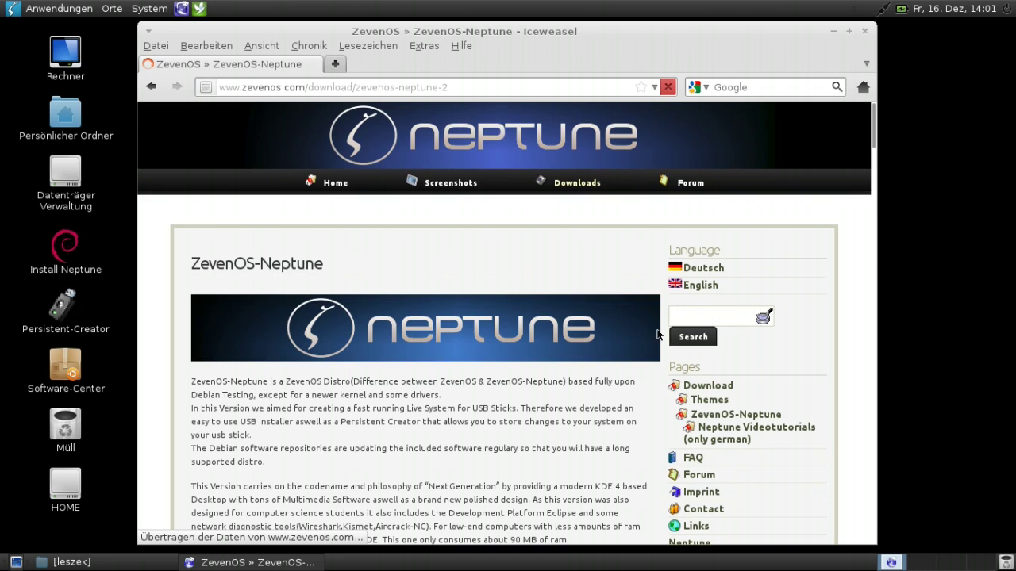
Scroll through the Neptune page's editions, install guide and software sections
scroll(625, 402, "down", 10)
scroll(626, 402, "down", 7)
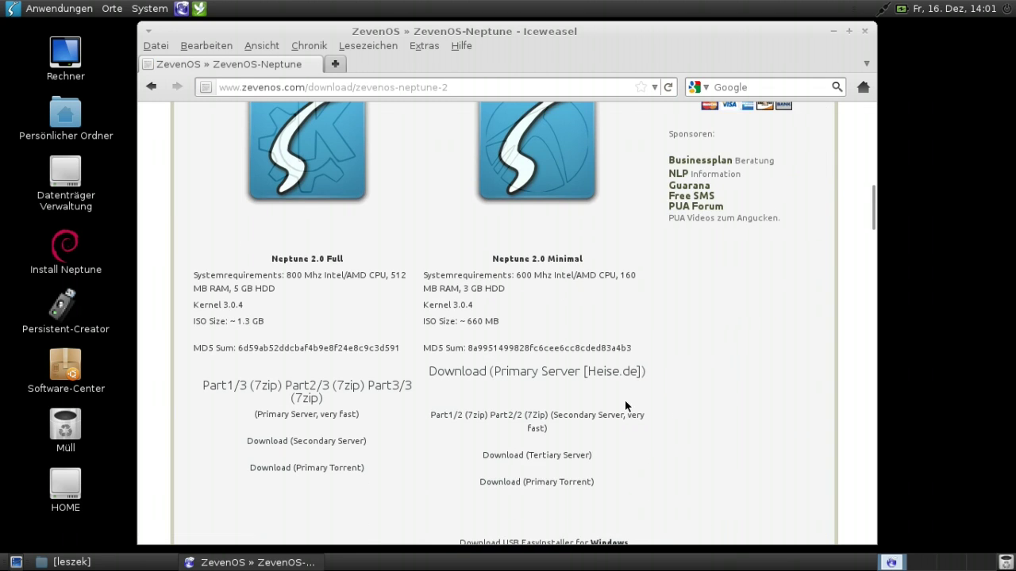
scroll(627, 397, "up", 11)
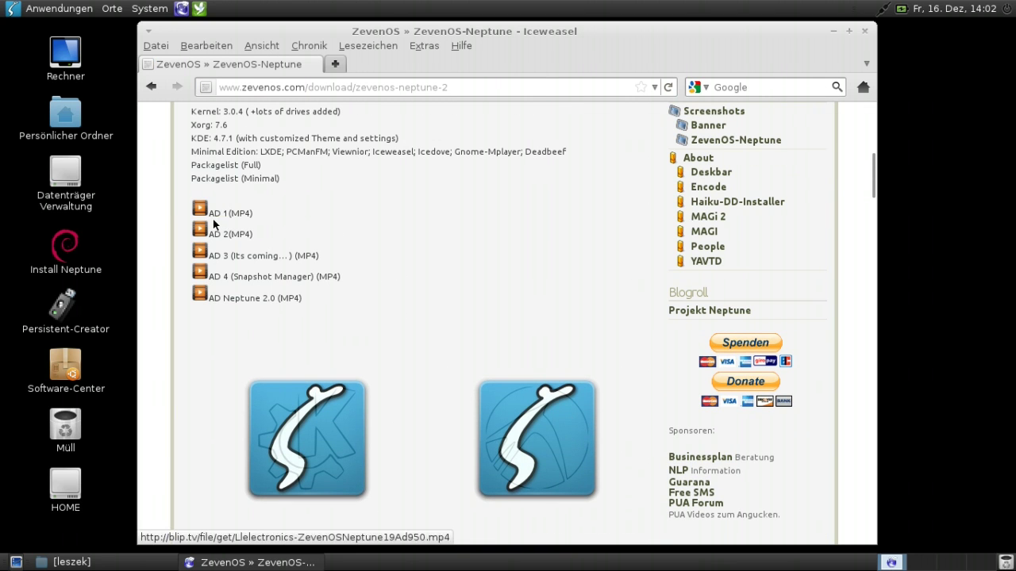
scroll(548, 321, "down", 8)
scroll(553, 329, "down", 15)
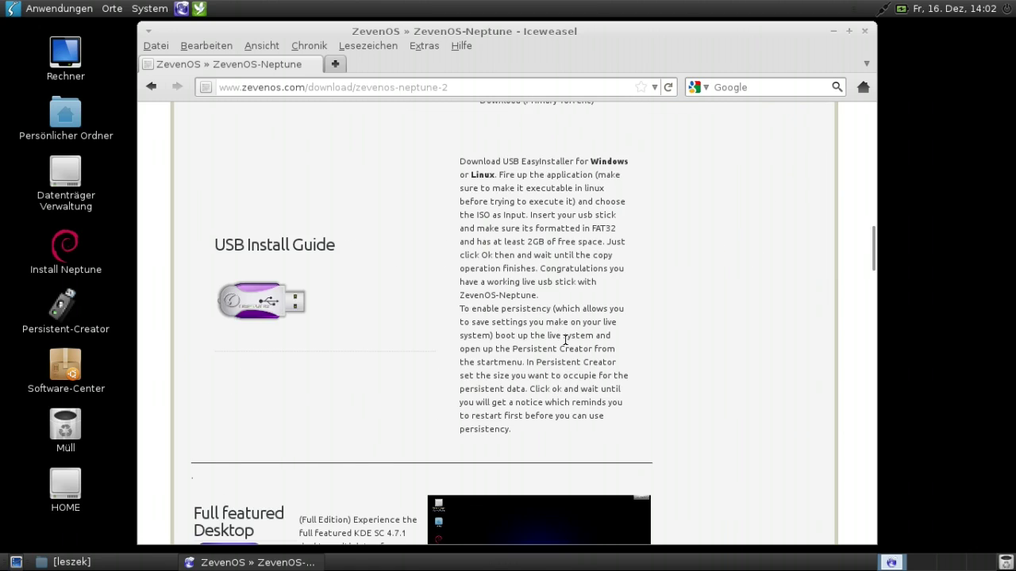
scroll(570, 305, "down", 15)
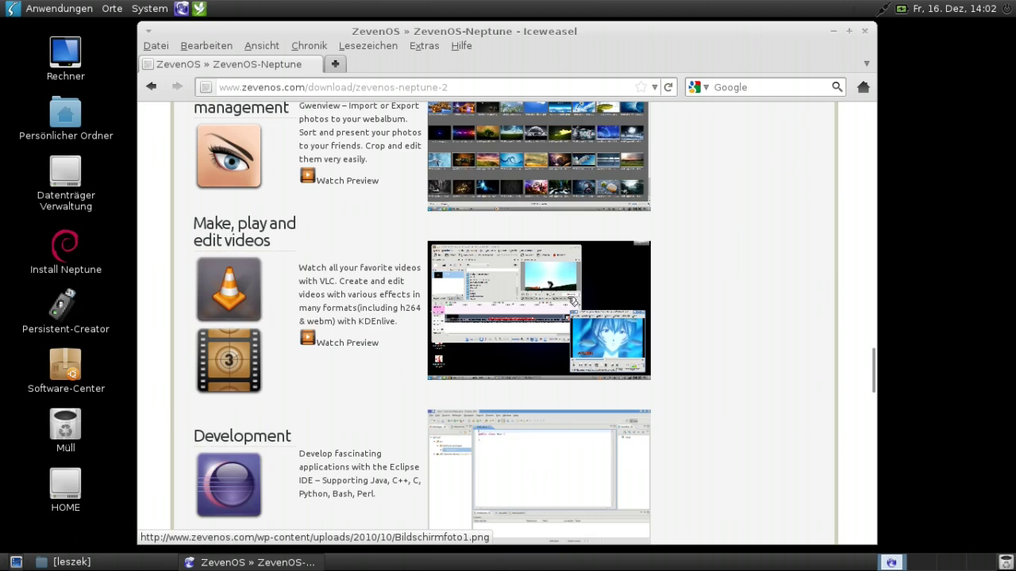
scroll(587, 337, "down", 7)
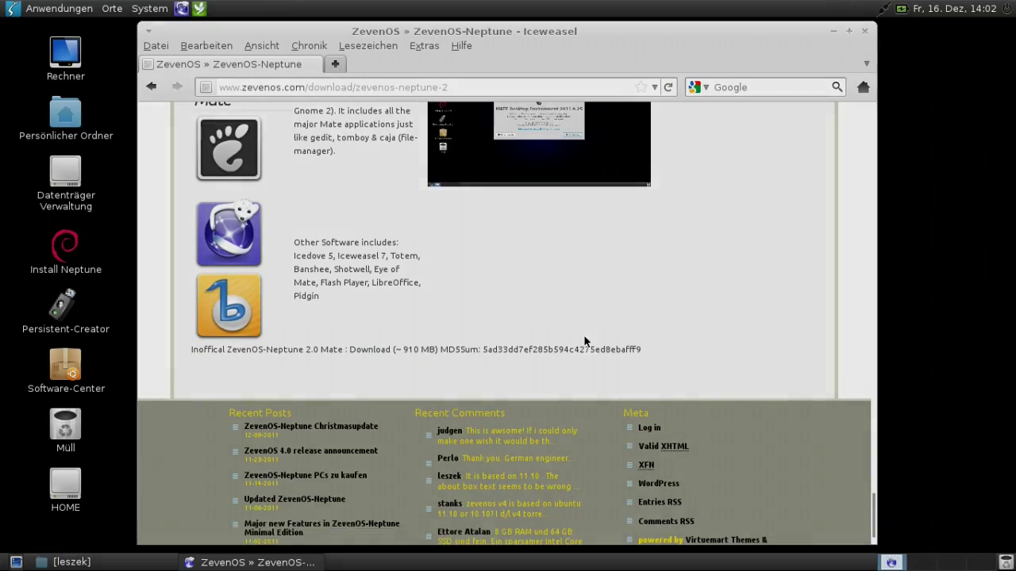
scroll(603, 346, "up", 12)
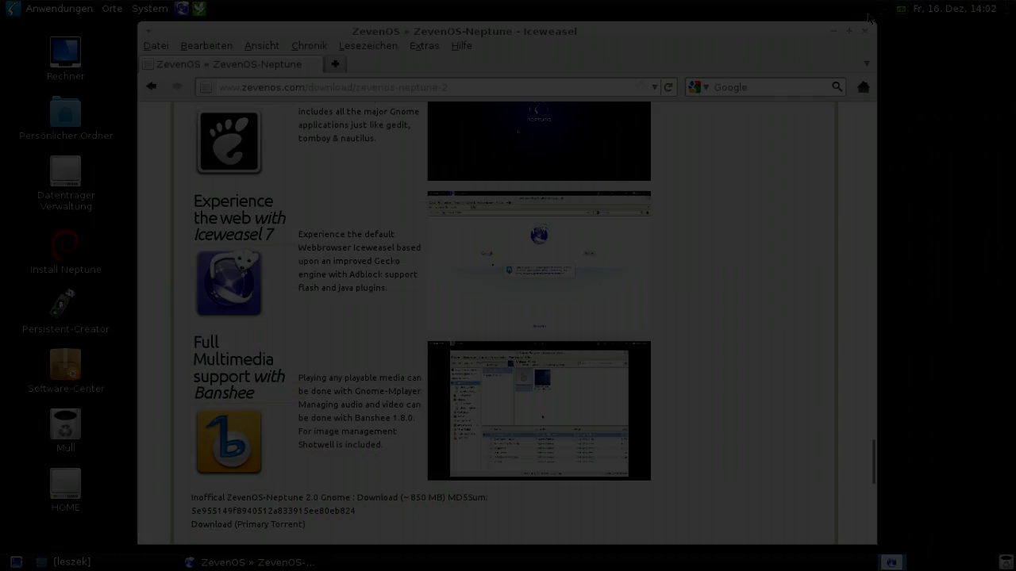